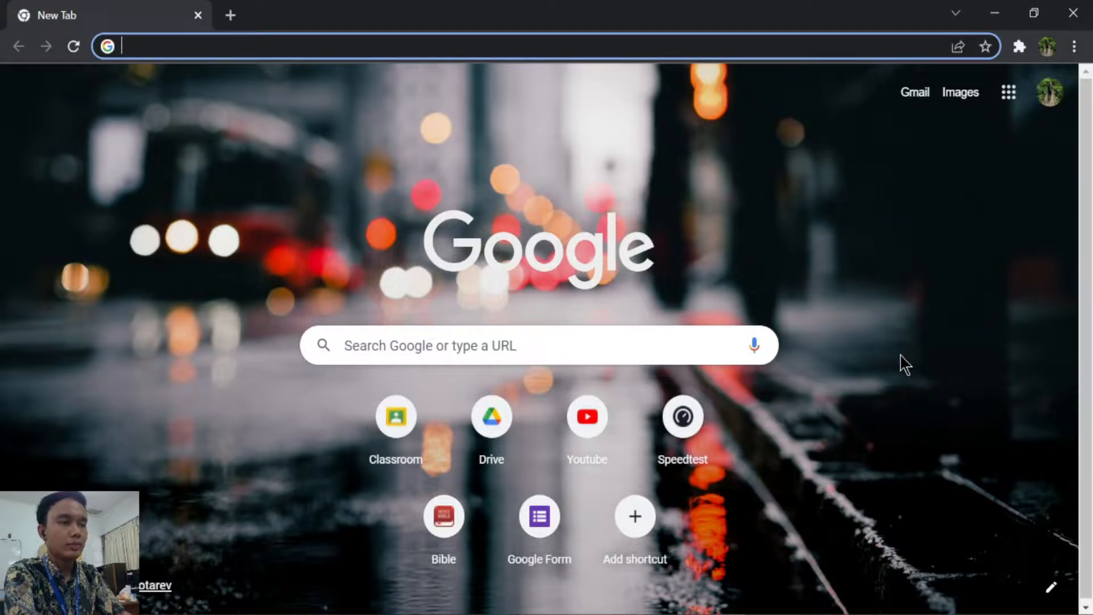
# Check which Google account is signed in by viewing its e-mail address.
pyautogui.click(1050, 94)
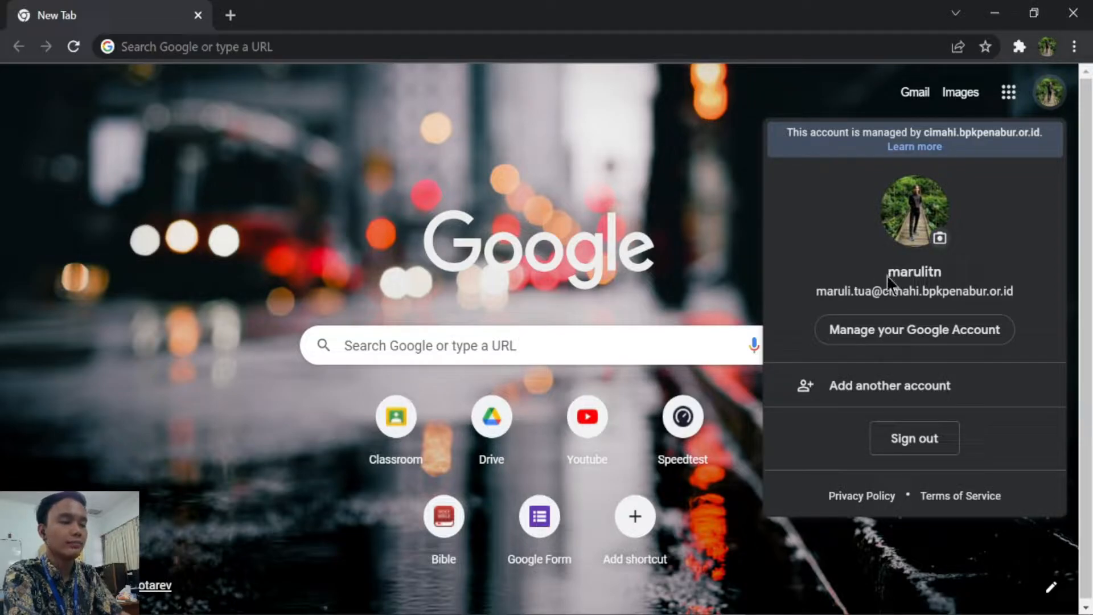
pyautogui.moveTo(819, 291); pyautogui.dragTo(1021, 303)
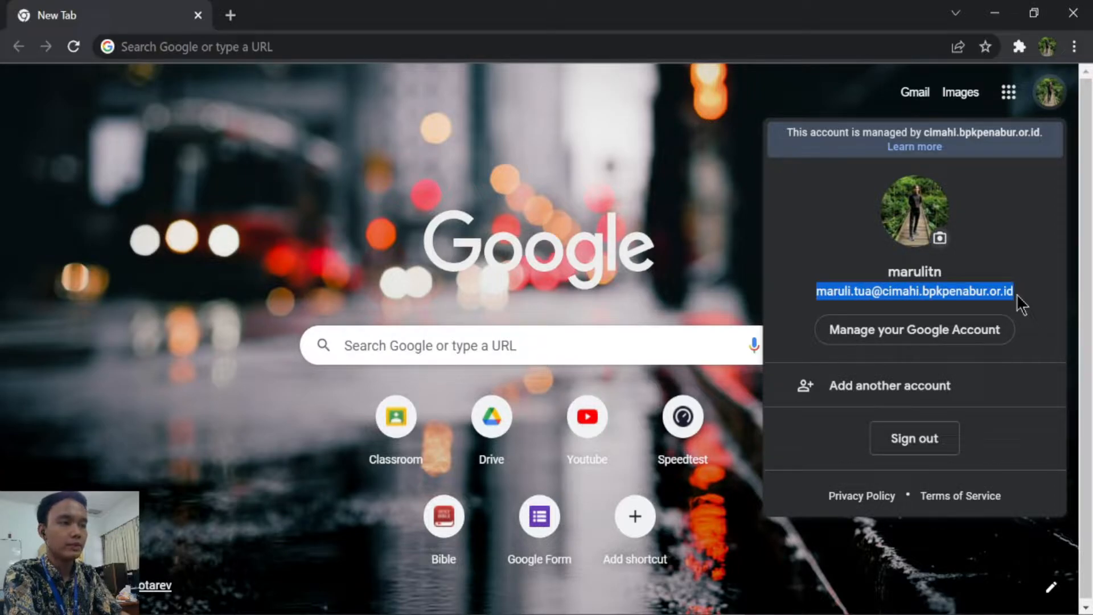
pyautogui.click(790, 100)
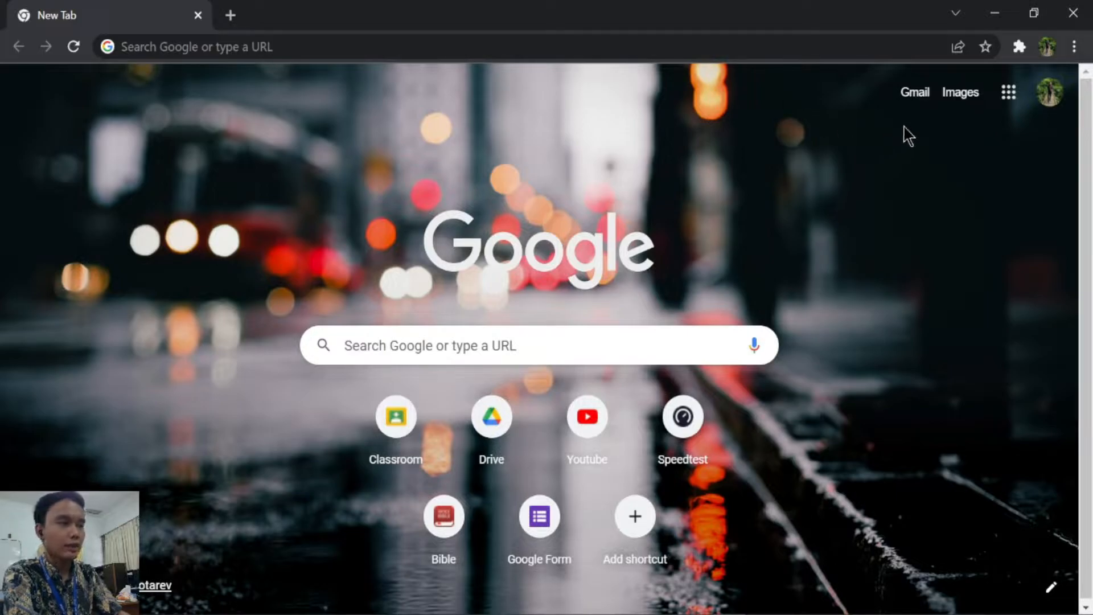
# Open Google Sites from the Google apps and create a new blank site.
pyautogui.click(1008, 95)
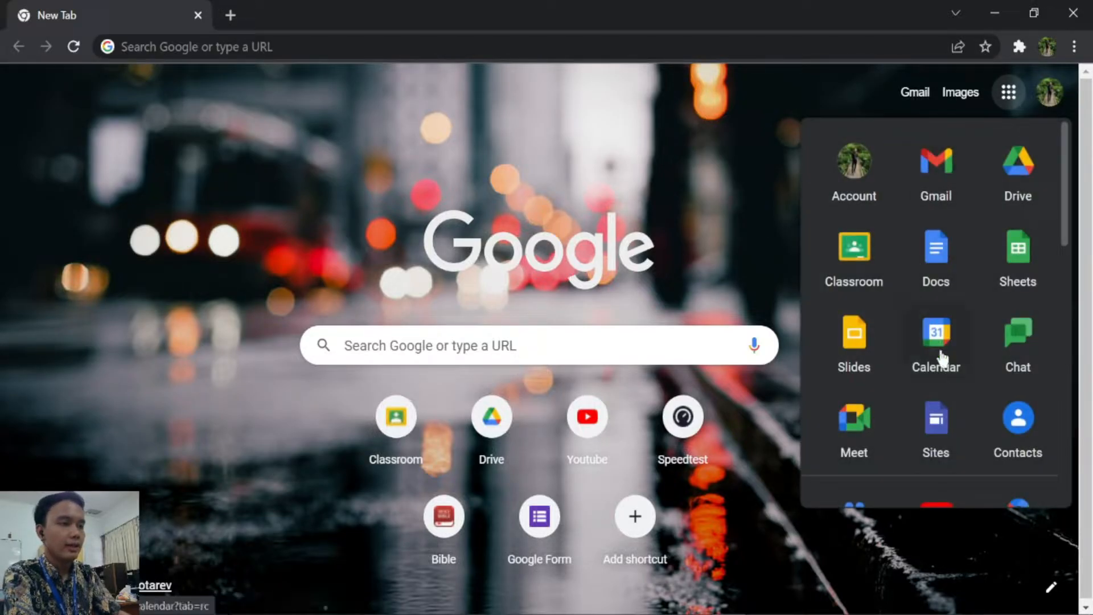
pyautogui.click(932, 424)
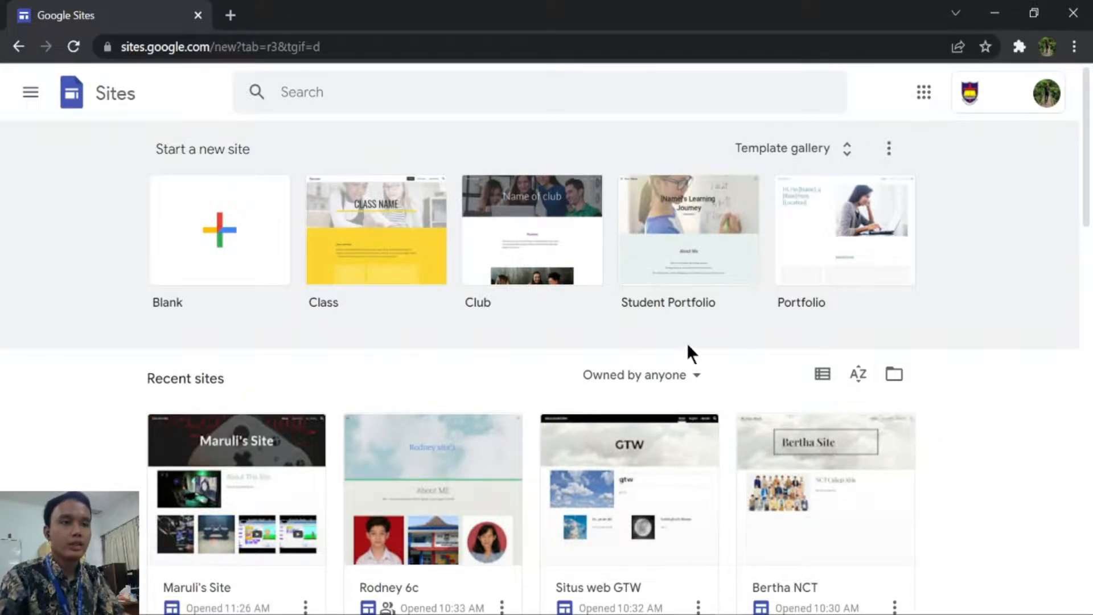
pyautogui.click(222, 230)
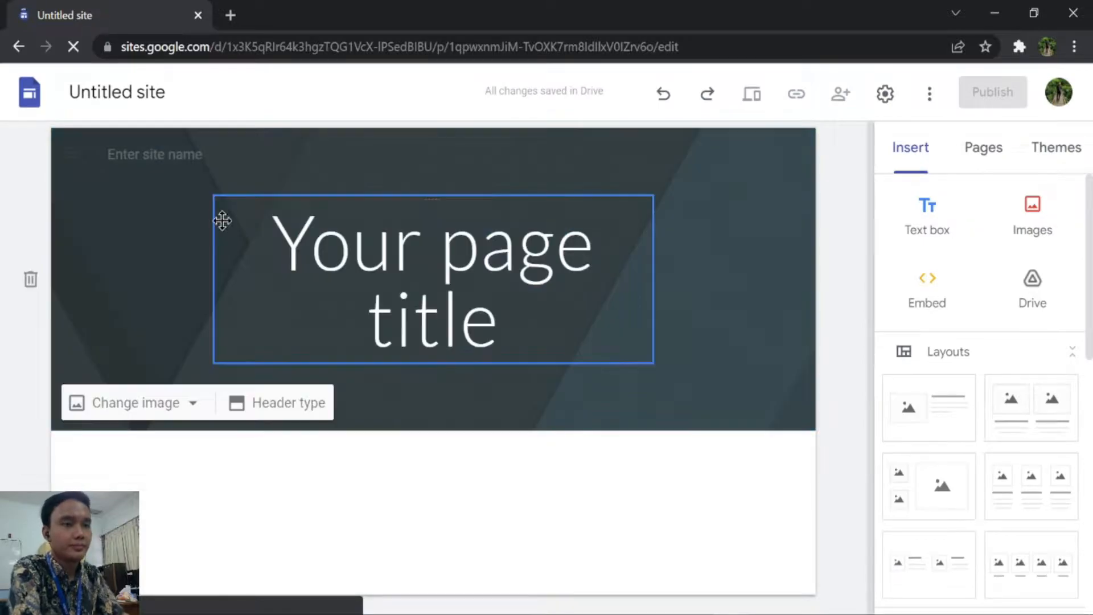
pyautogui.click(242, 215)
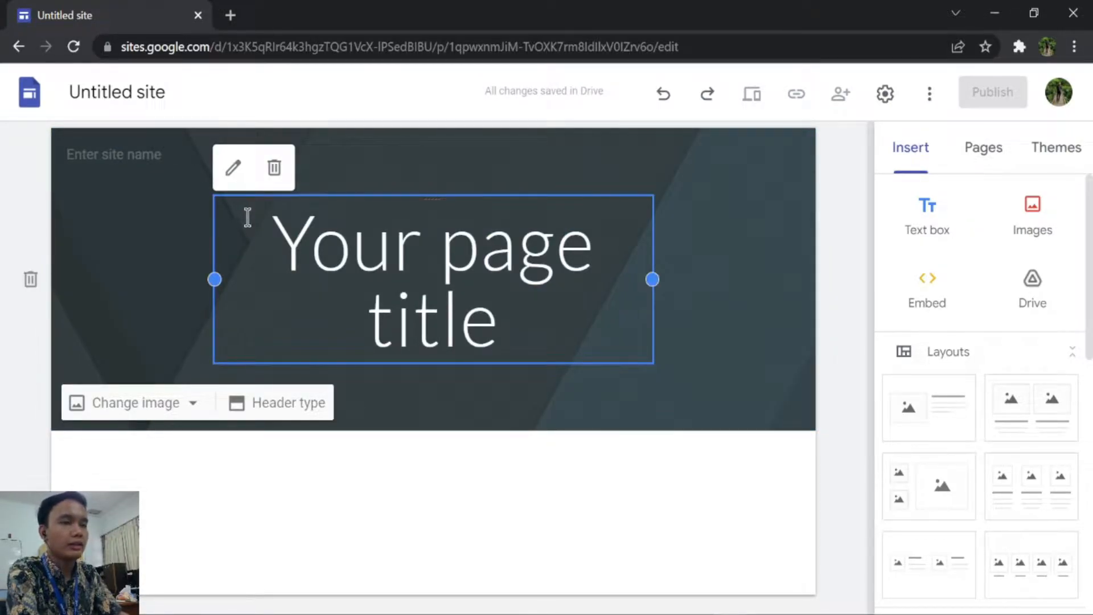
pyautogui.click(836, 249)
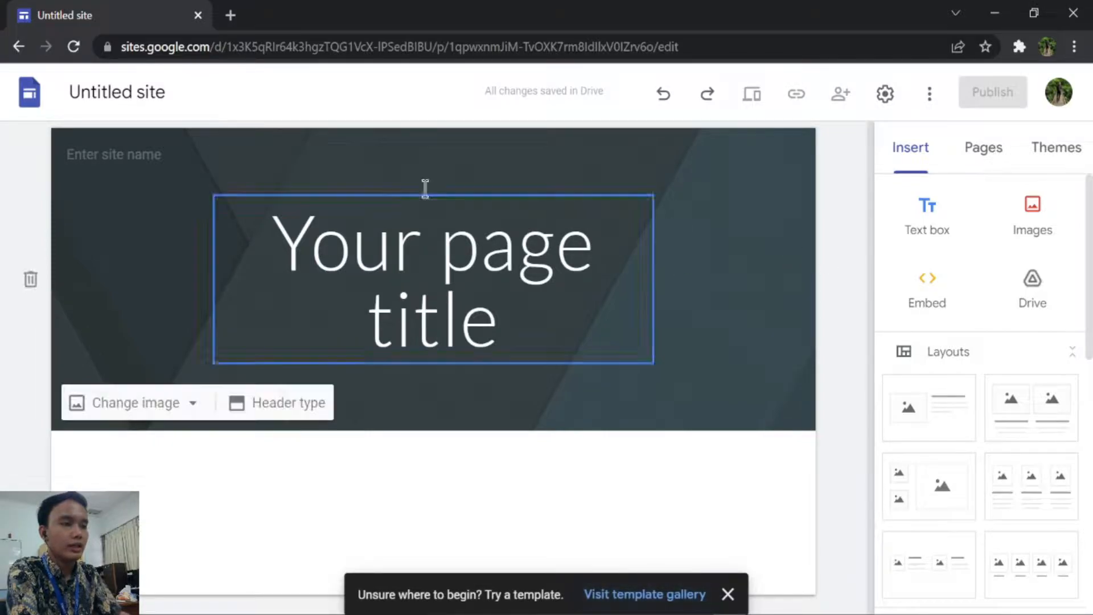
pyautogui.scroll(-4, 1055, 289)
pyautogui.scroll(4, 1055, 289)
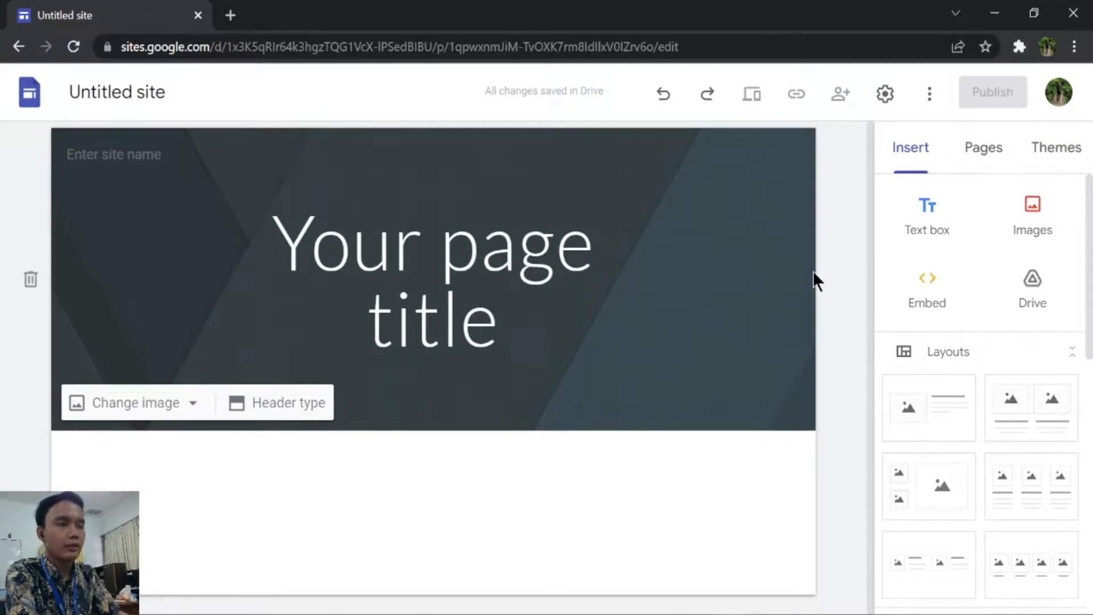
# Enter the owner's first name in possessive form followed by "Site" as the site document name.
pyautogui.click(86, 95)
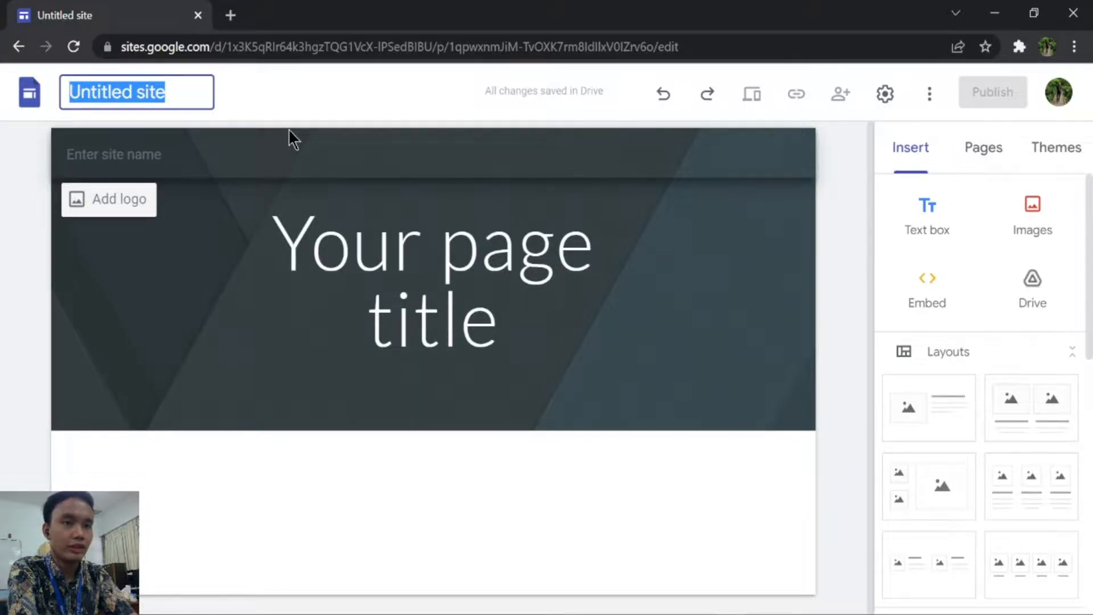
pyautogui.write("Maruli'S")
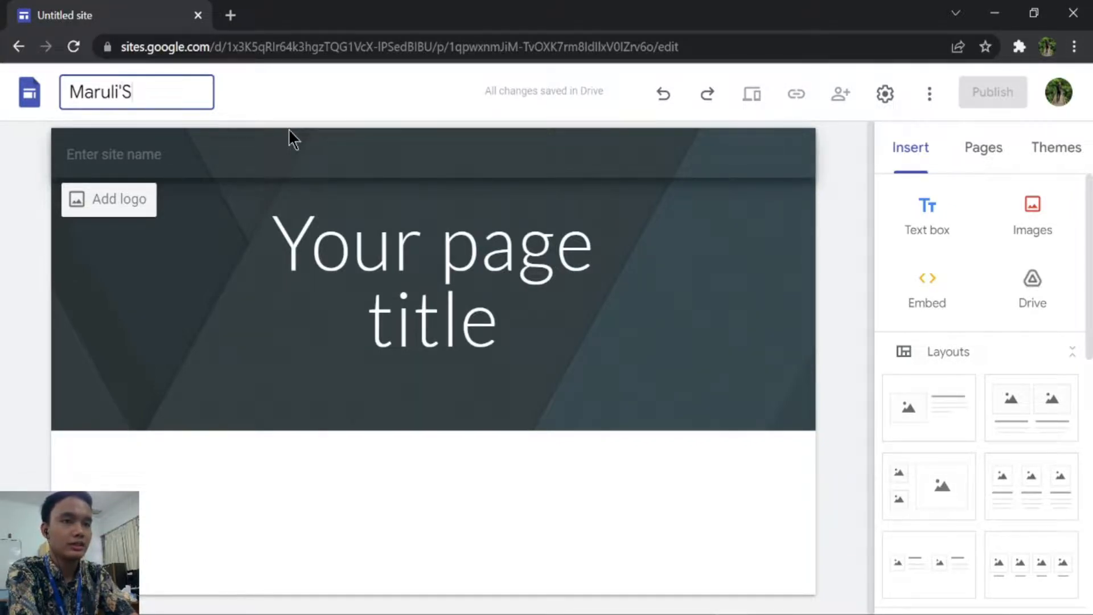
pyautogui.press('BackSpace')
pyautogui.write('s Site')
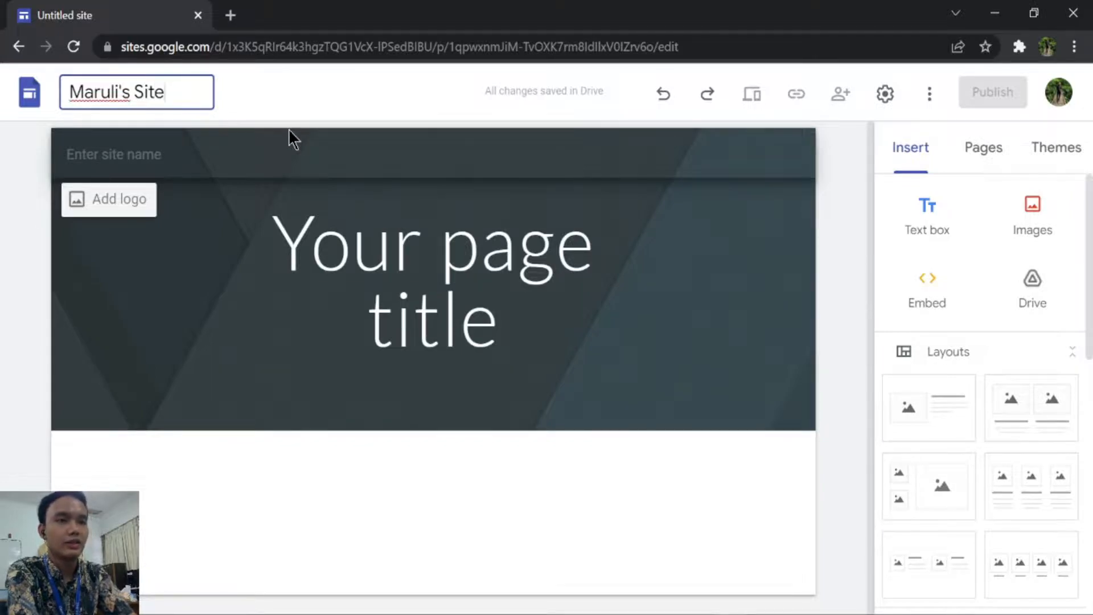
# Try the owner's first name followed by "Gaming" as the site document name.
pyautogui.hotkey('ctrl', 'a')
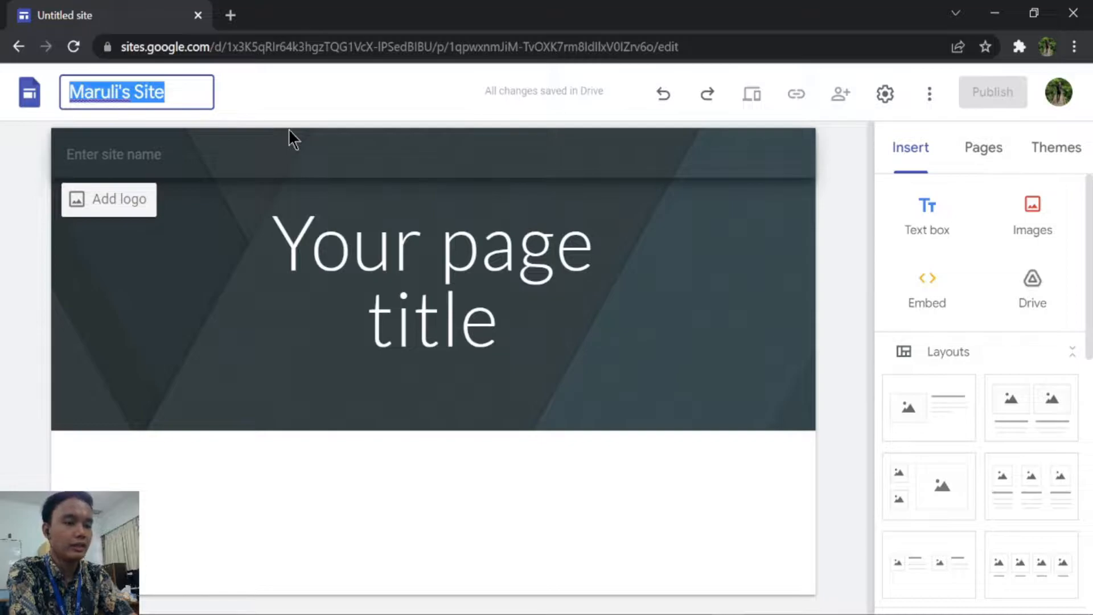
pyautogui.write('Maruli Gami')
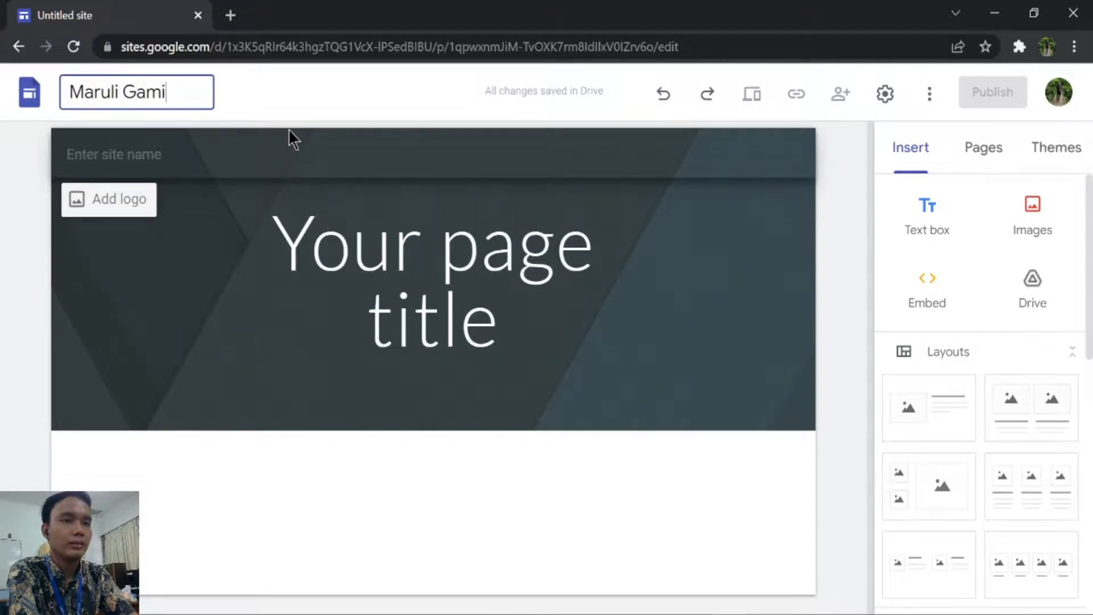
pyautogui.write('bg')
pyautogui.press('BackSpace')
pyautogui.press('BackSpace')
pyautogui.write('ng')
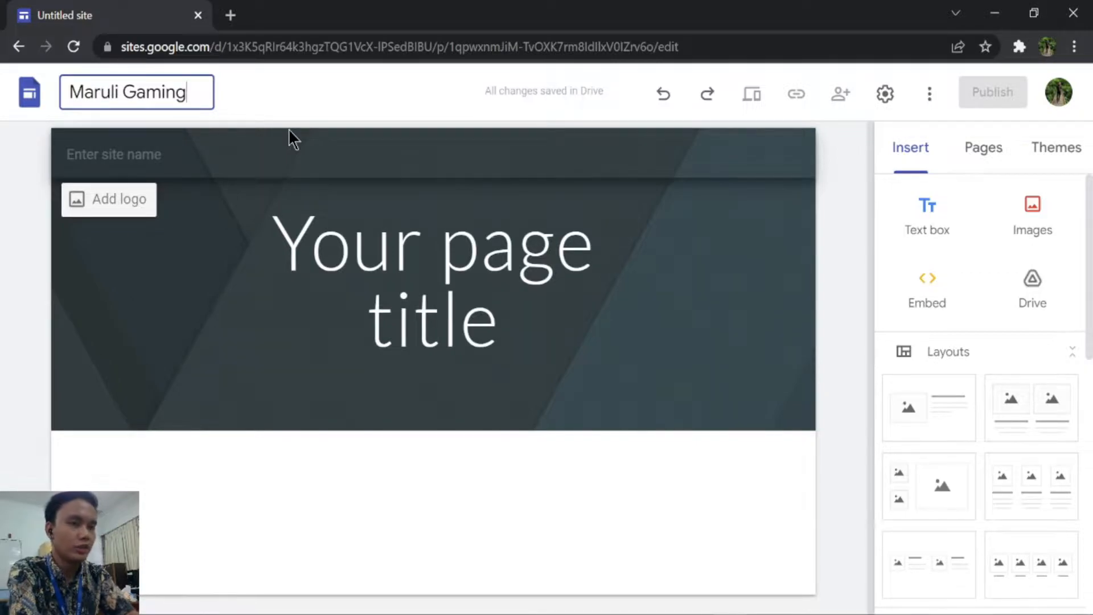
# Replace the site document name with the owner's possessive first name plus "Site" and apply it to the header's site name.
pyautogui.hotkey('ctrl', 'a')
pyautogui.write("Maruli's S")
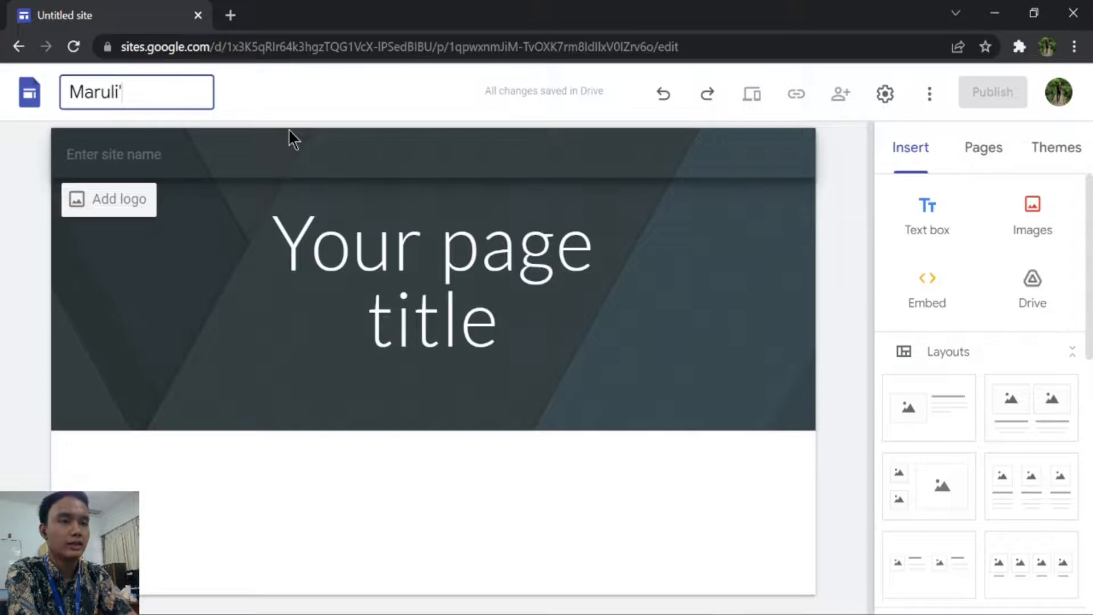
pyautogui.press('BackSpace')
pyautogui.write('s Site')
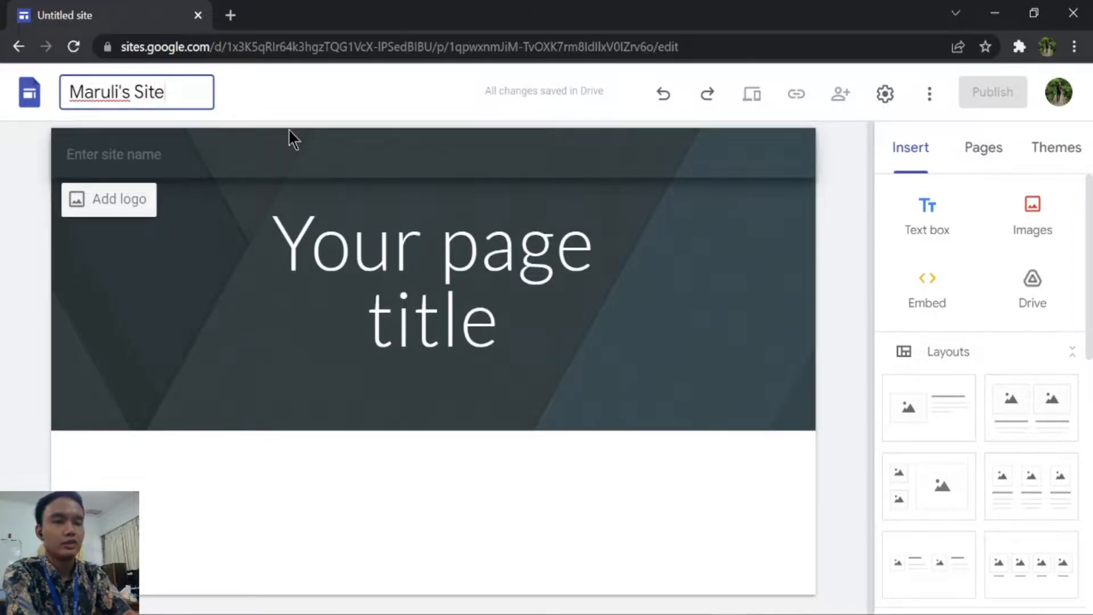
pyautogui.click(392, 244)
pyautogui.click(126, 91)
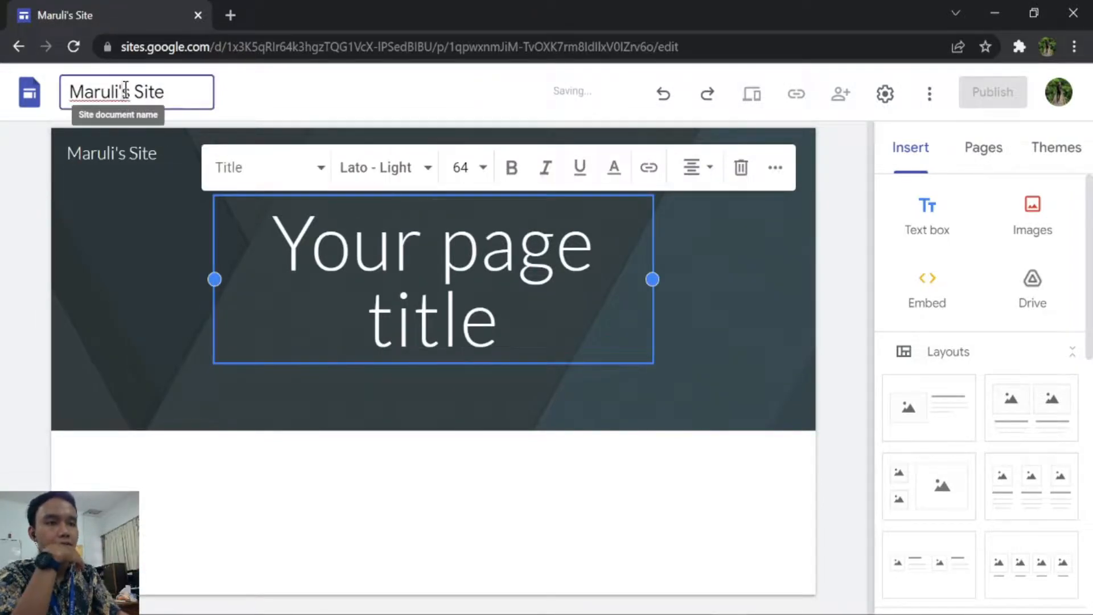
pyautogui.click(114, 149)
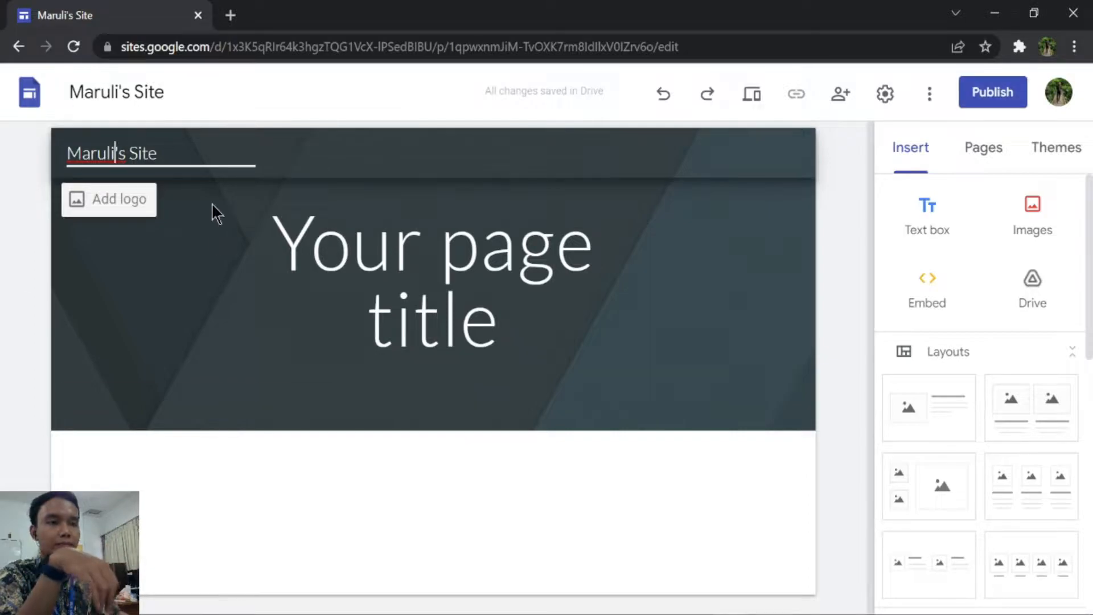
pyautogui.click(584, 188)
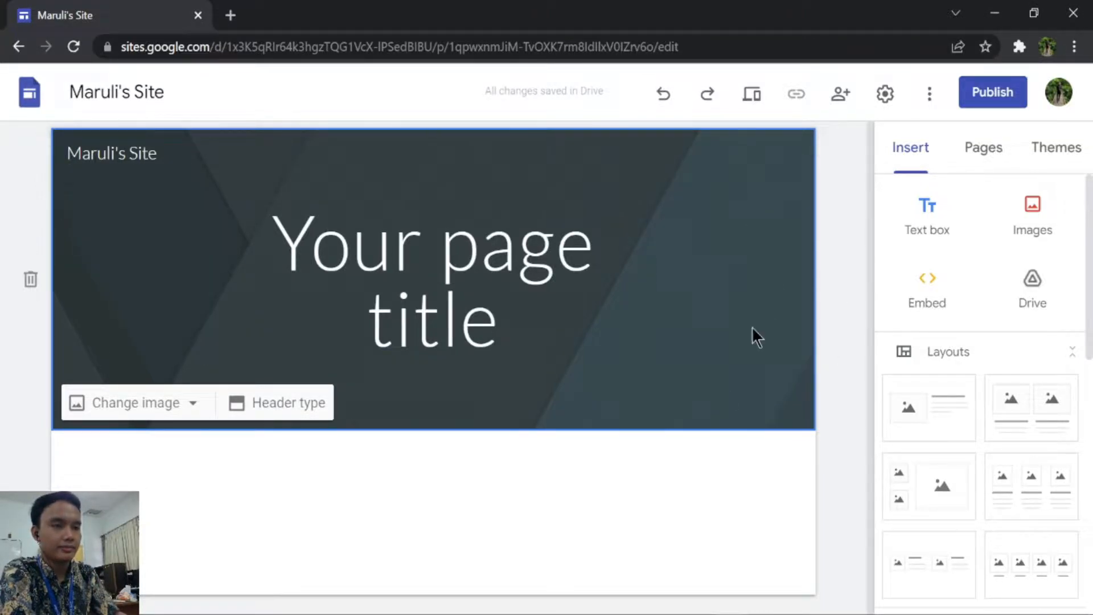
# Replace the page title placeholder in the header with the owner's possessive first name followed by "Site".
pyautogui.click(448, 292)
pyautogui.moveTo(503, 315); pyautogui.dragTo(283, 252)
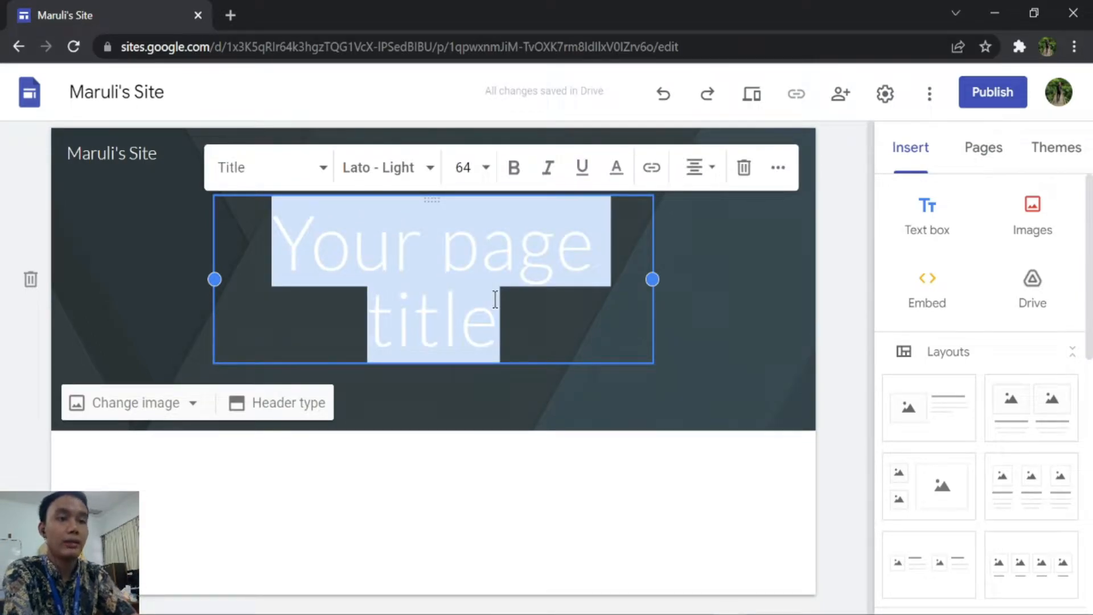
pyautogui.write('Maru')
pyautogui.write('li;s')
pyautogui.press('BackSpace')
pyautogui.press('BackSpace')
pyautogui.write("'")
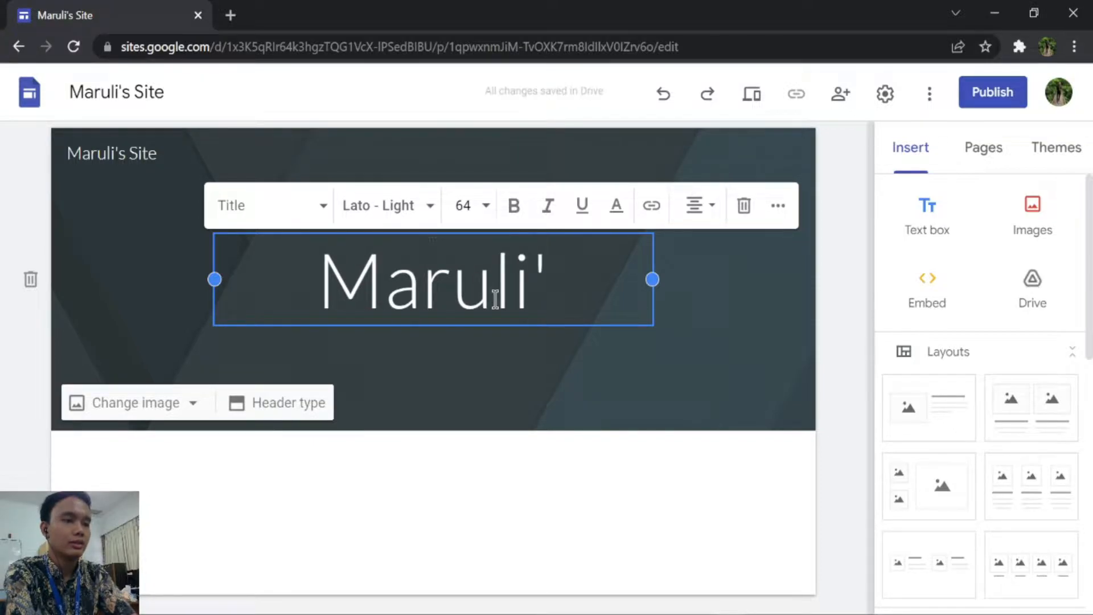
pyautogui.write('s Site')
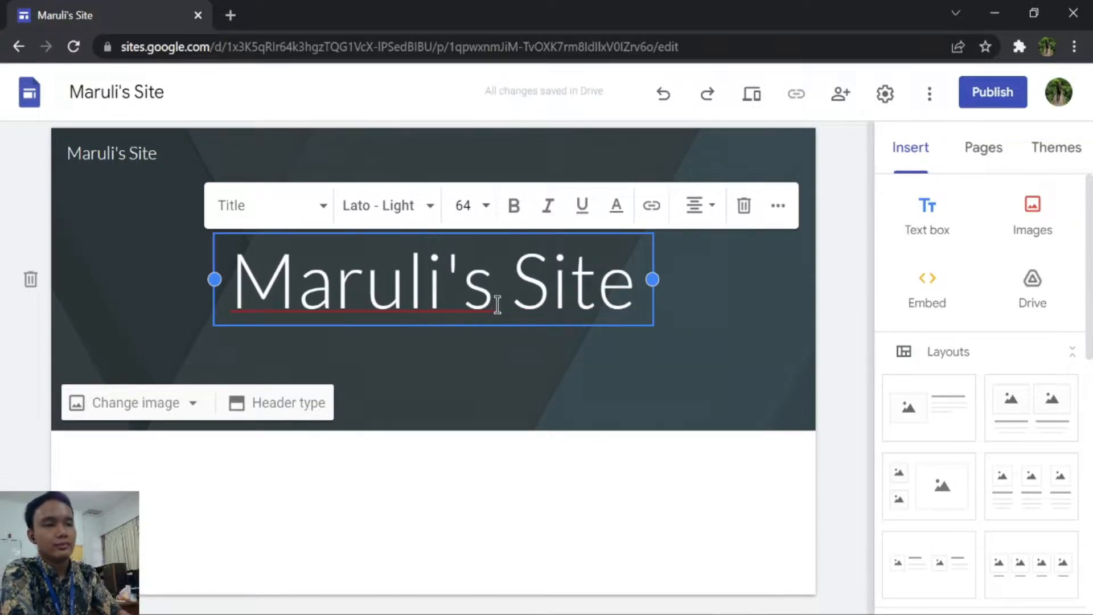
pyautogui.click(841, 302)
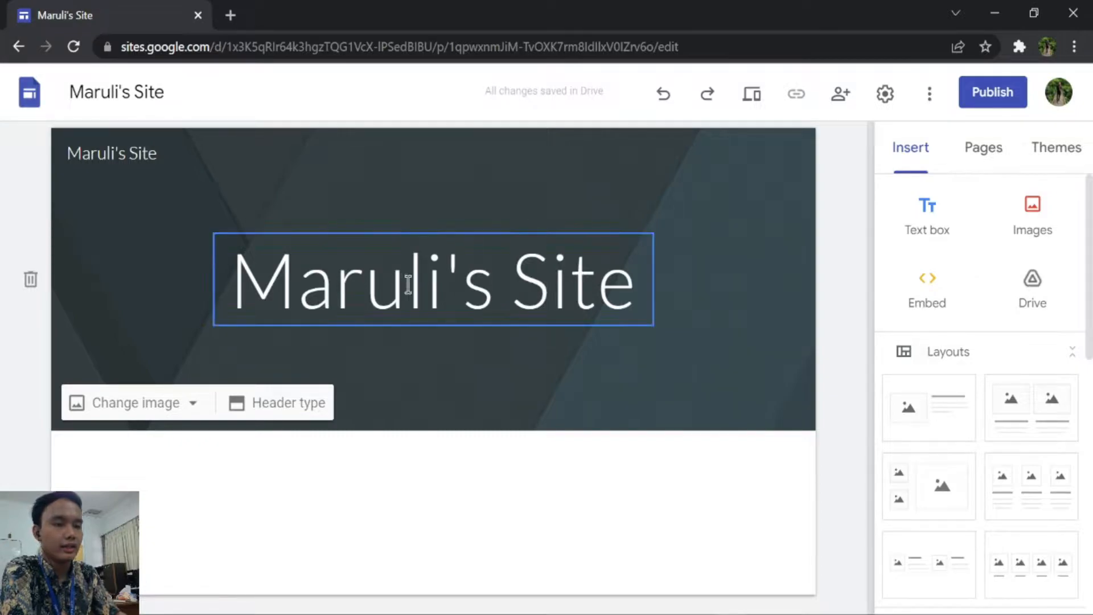
# Open the image selection for the header background and browse the gallery images.
pyautogui.click(126, 406)
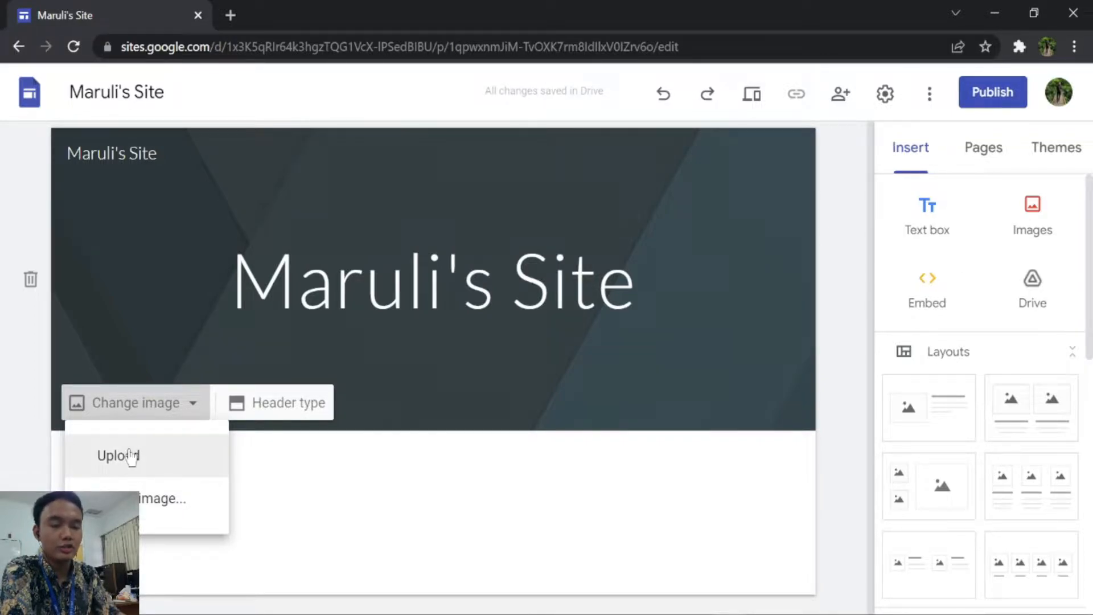
pyautogui.click(142, 501)
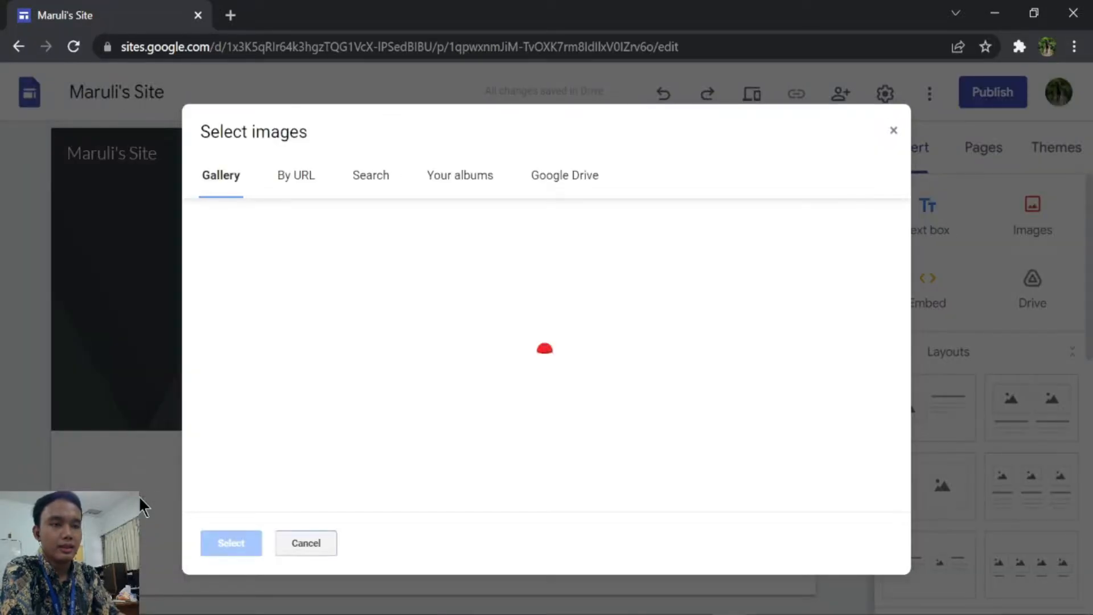
pyautogui.scroll(-15, 666, 334)
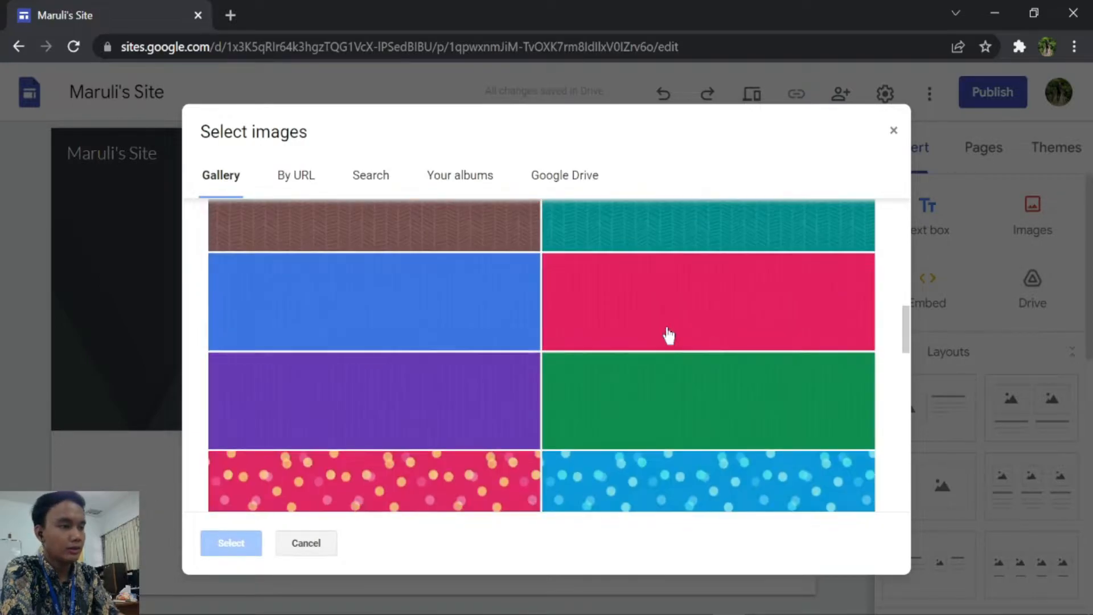
pyautogui.scroll(-5, 669, 335)
pyautogui.scroll(20, 669, 335)
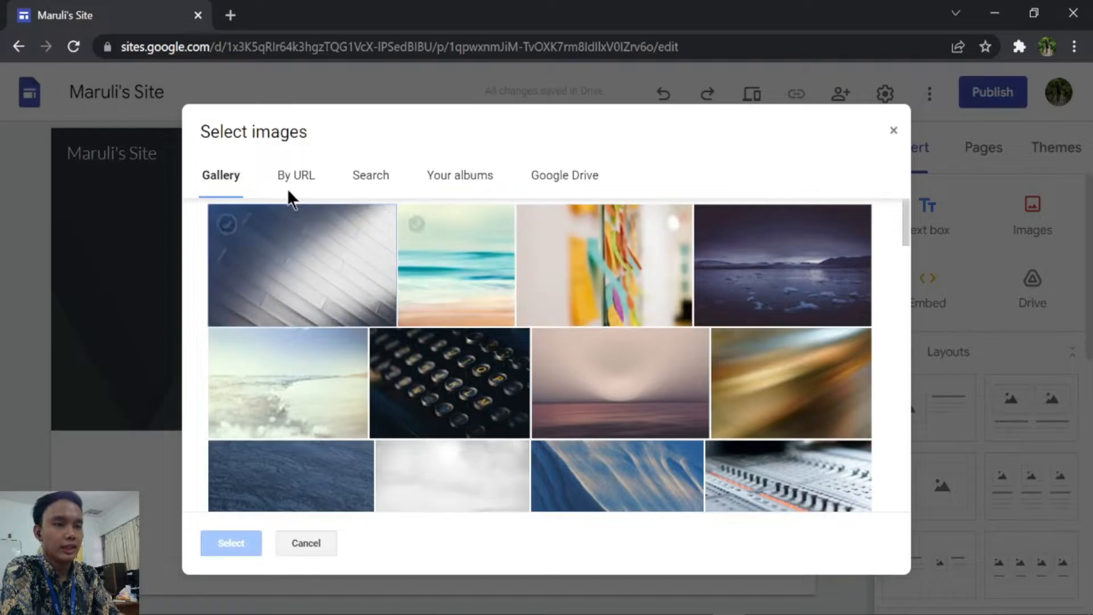
# Search the web images for "keyboard" and set the black and blue computer keyboard photo as the header image.
pyautogui.click(371, 178)
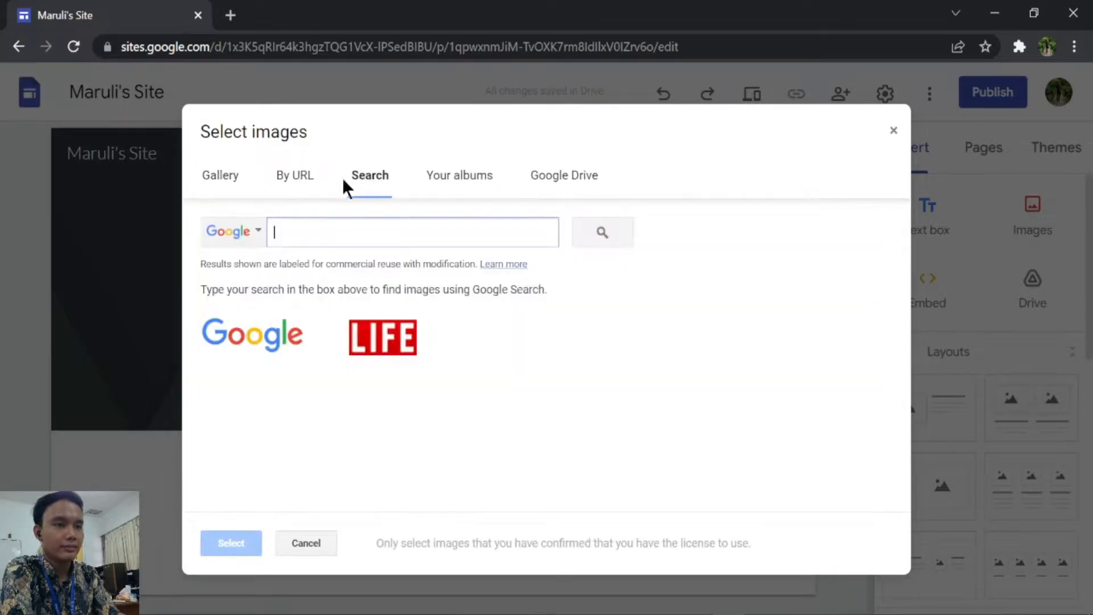
pyautogui.click(216, 173)
pyautogui.click(380, 179)
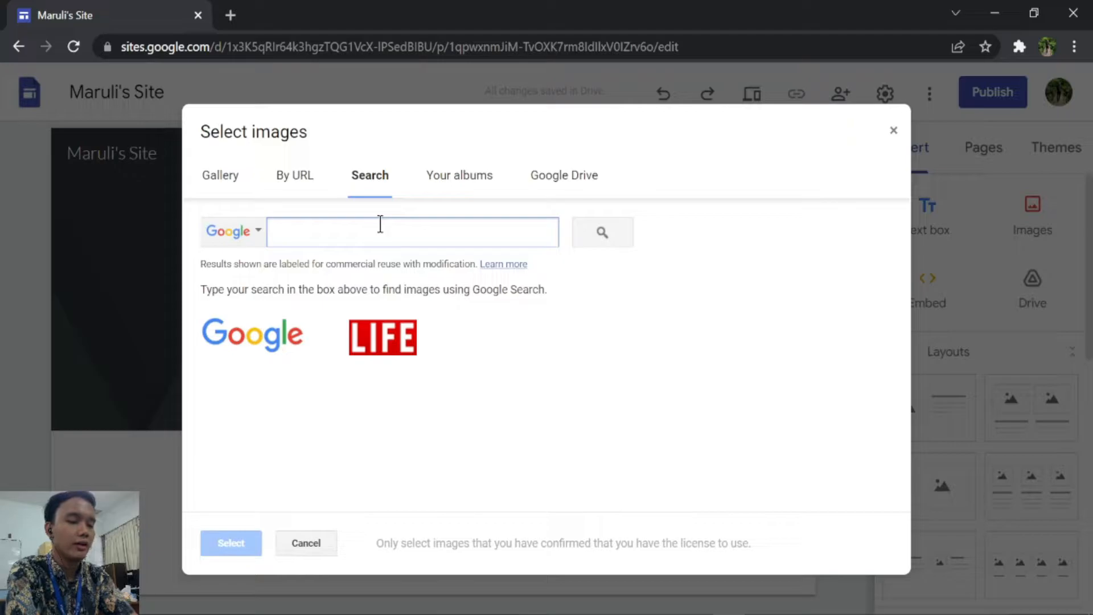
pyautogui.write('keyboard')
pyautogui.press('Return')
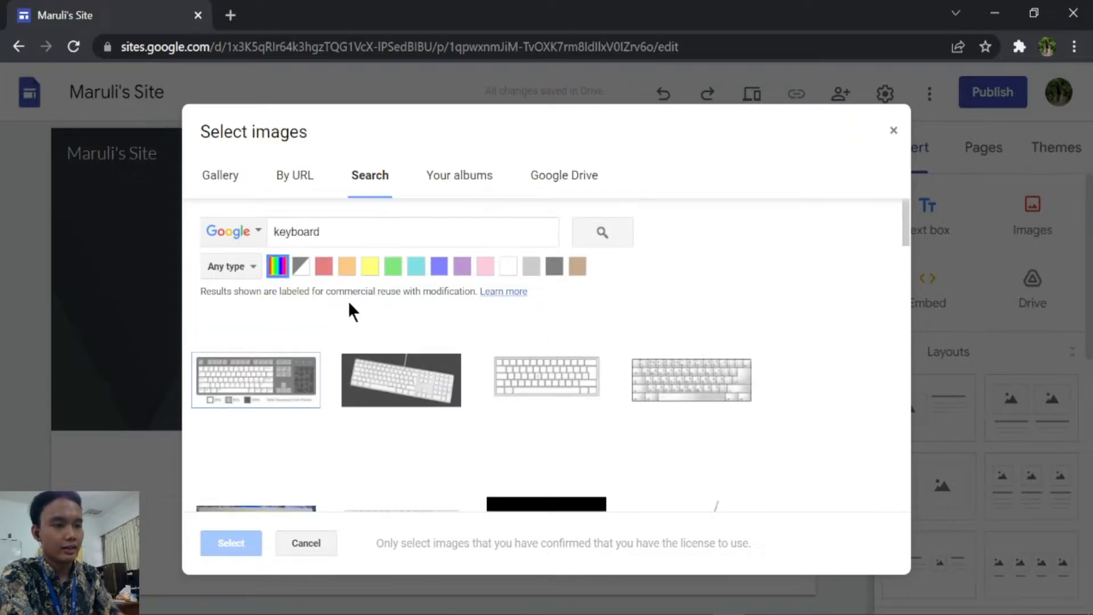
pyautogui.scroll(-10, 349, 304)
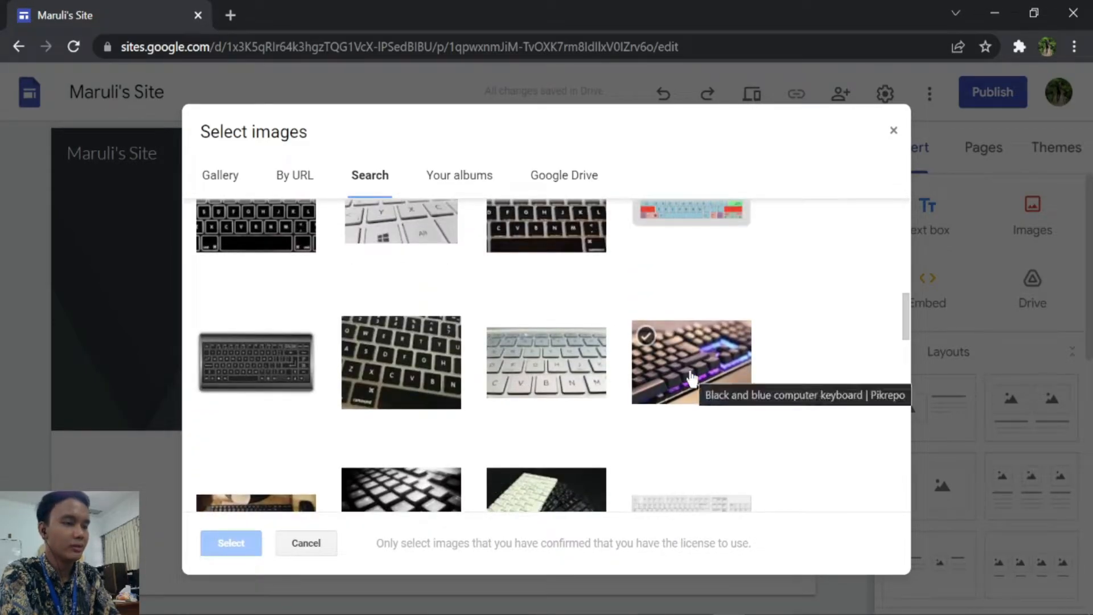
pyautogui.click(669, 359)
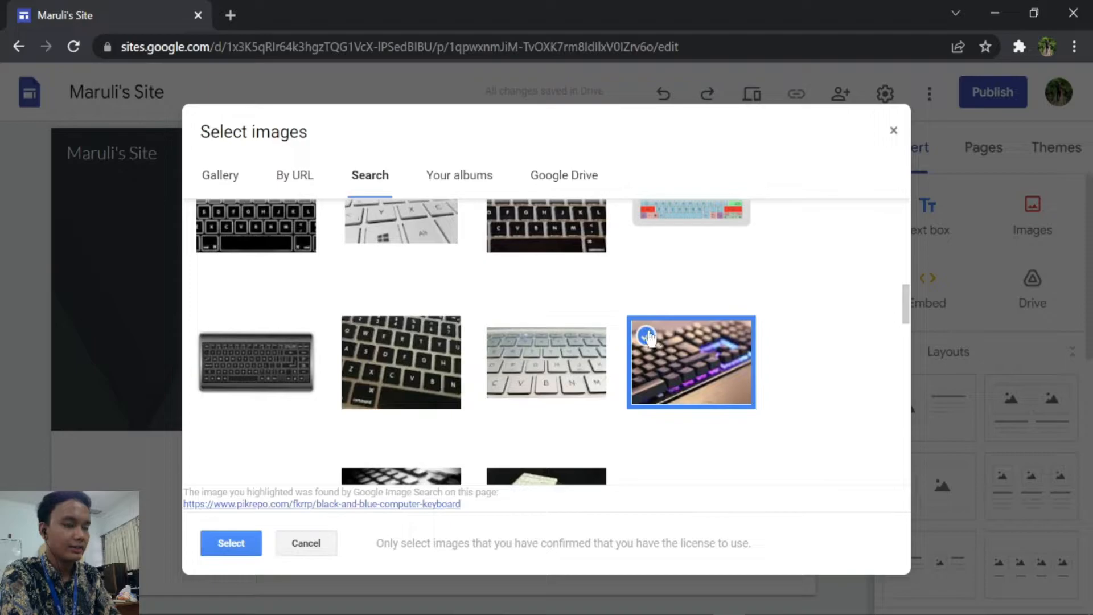
pyautogui.click(232, 543)
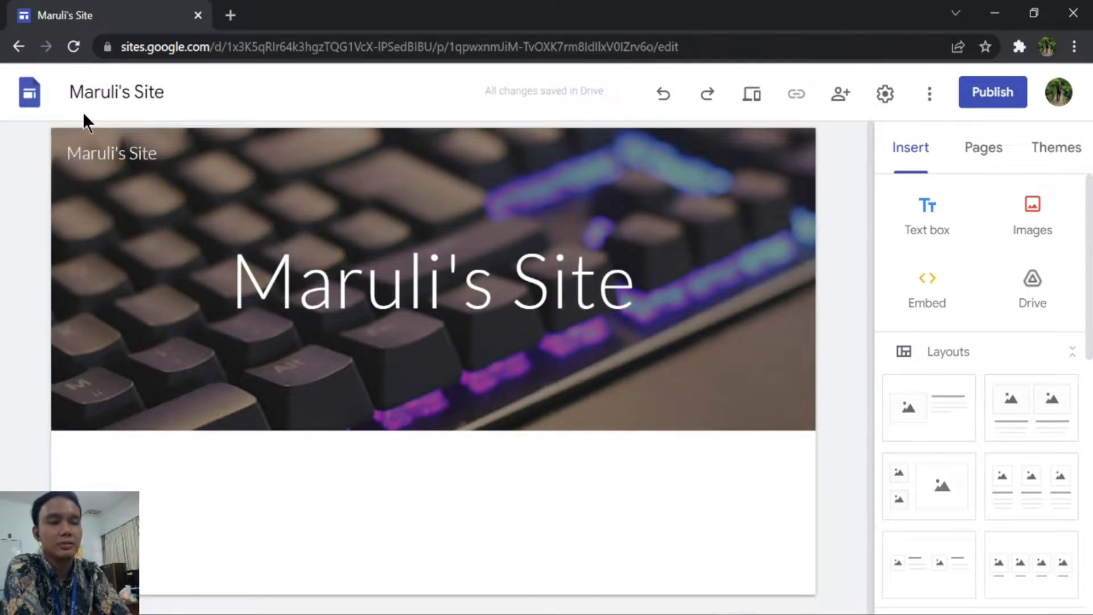
pyautogui.moveTo(641, 330)
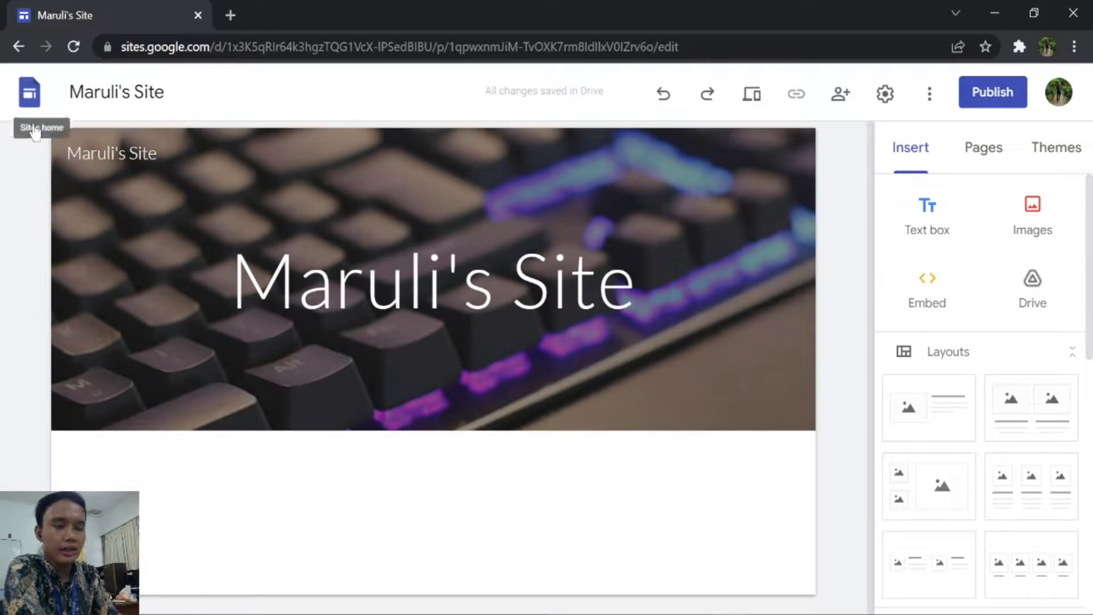
# Select the whole page title in the header, check the text style and font options, and make the title bold.
pyautogui.click(512, 287)
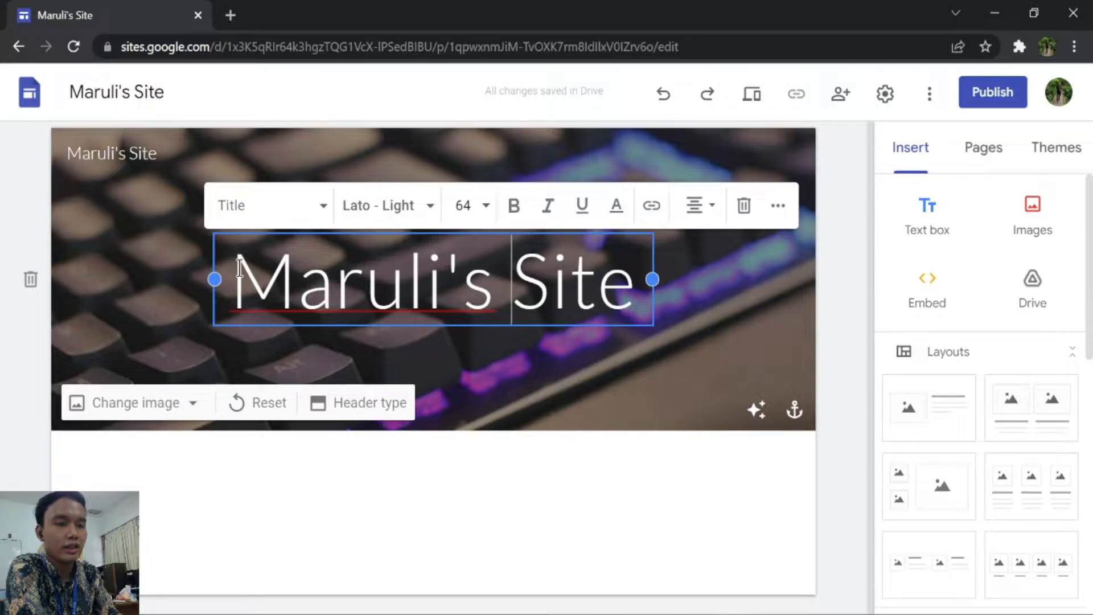
pyautogui.click(820, 262)
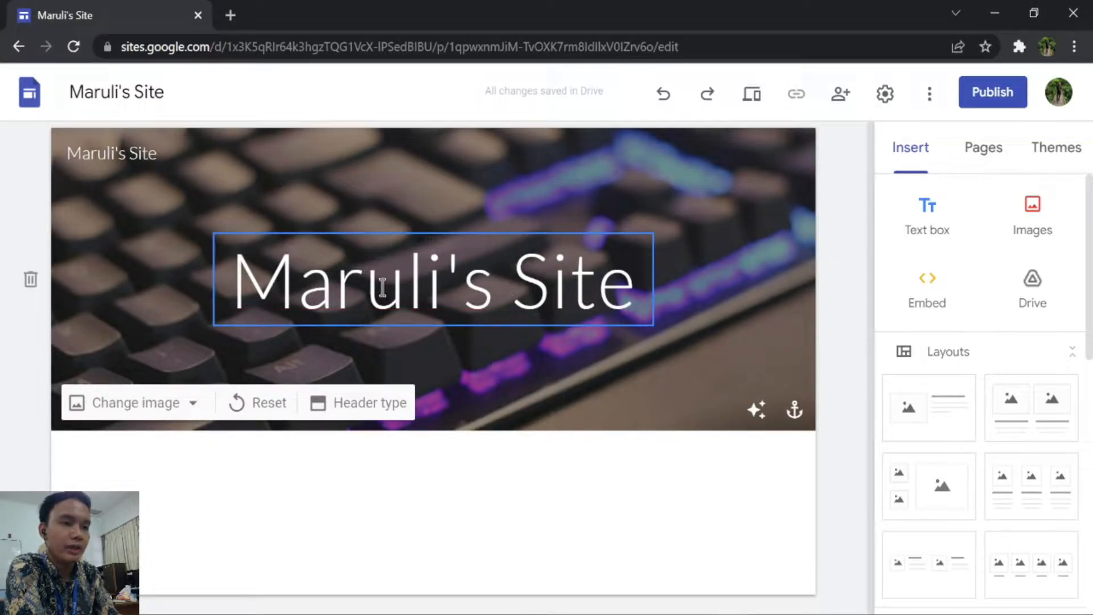
pyautogui.click(364, 285)
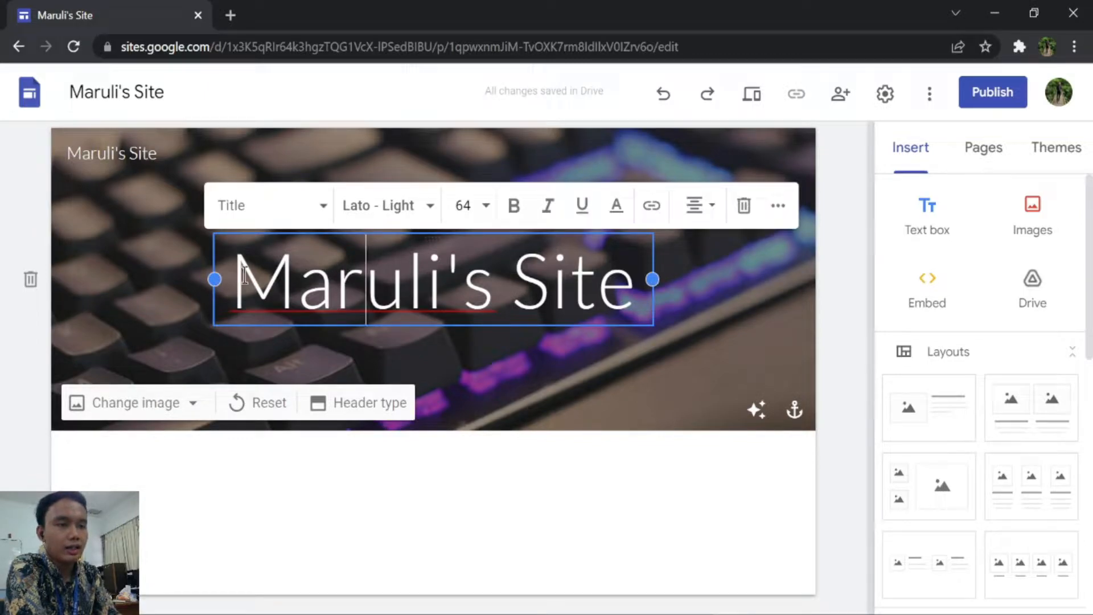
pyautogui.moveTo(232, 279); pyautogui.dragTo(631, 281)
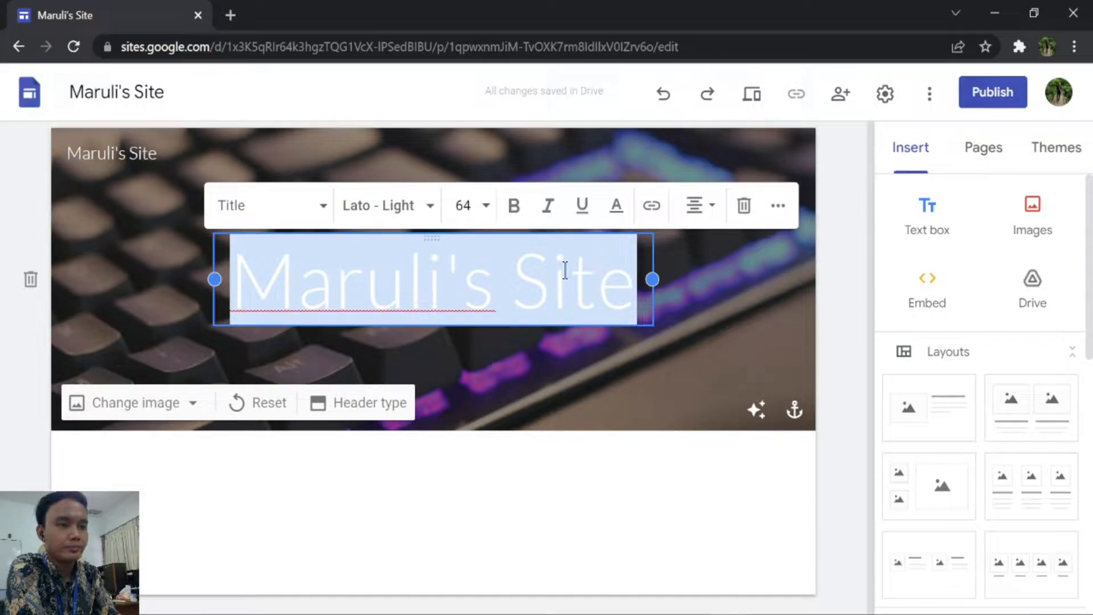
pyautogui.click(323, 208)
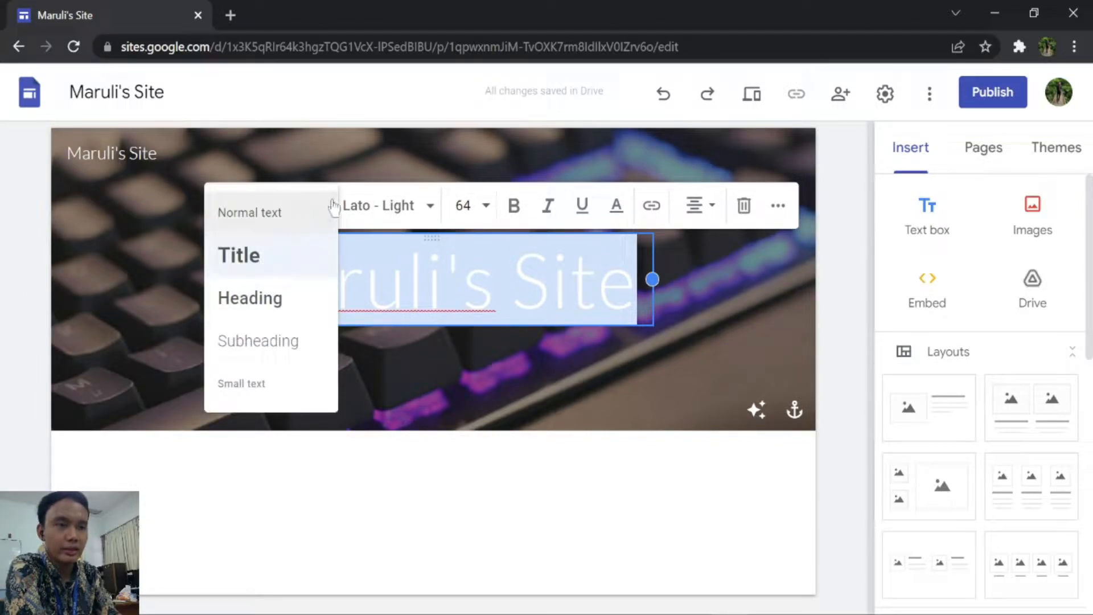
pyautogui.click(380, 208)
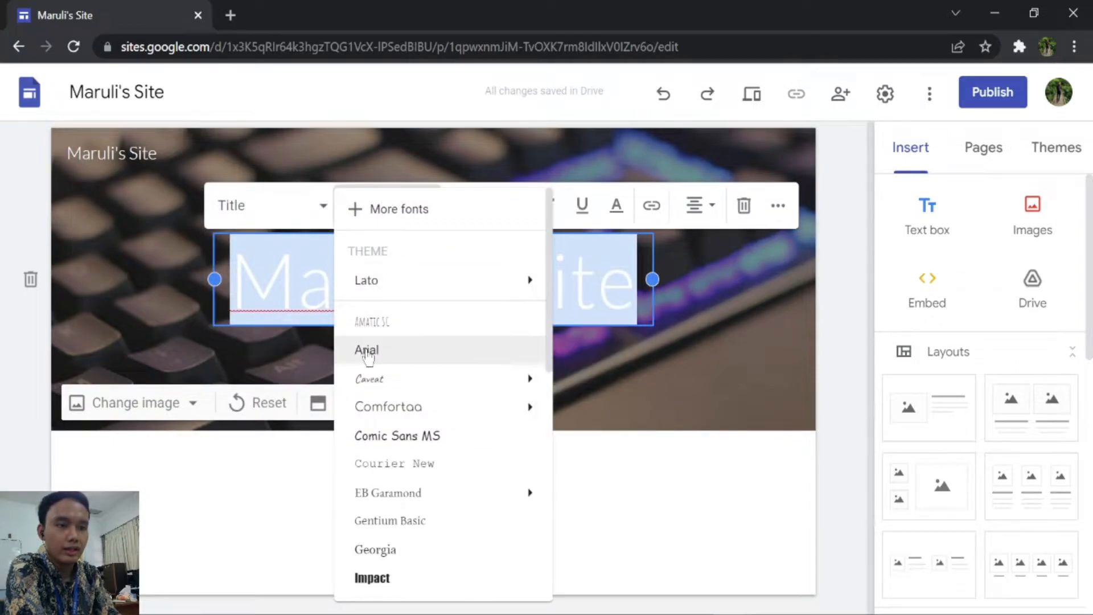
pyautogui.click(637, 256)
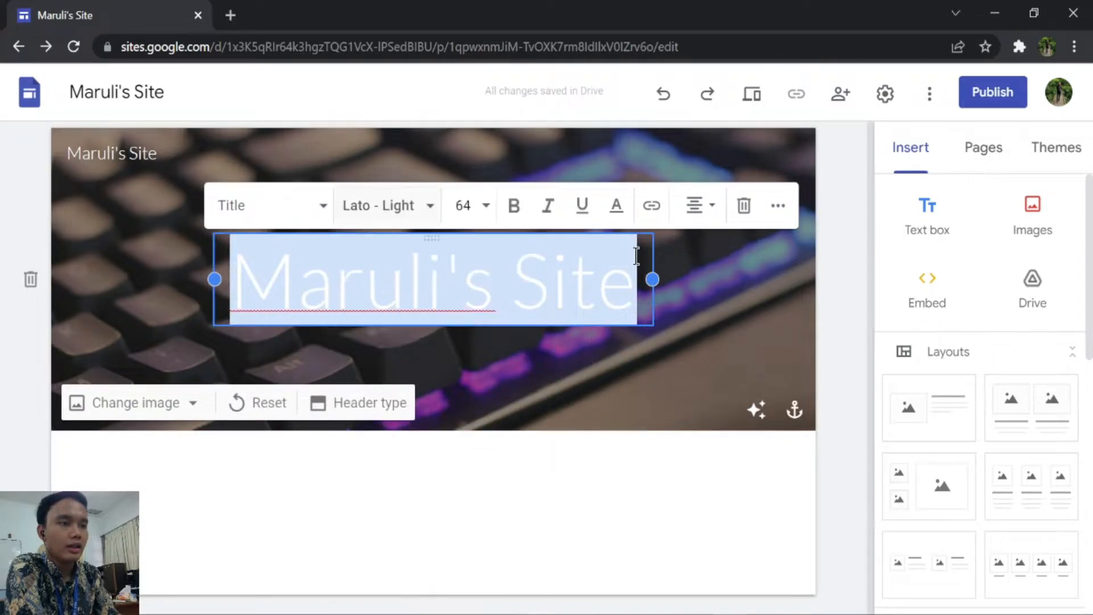
pyautogui.click(513, 206)
# Try italic and underline formatting on the page title and remove both again.
pyautogui.click(549, 206)
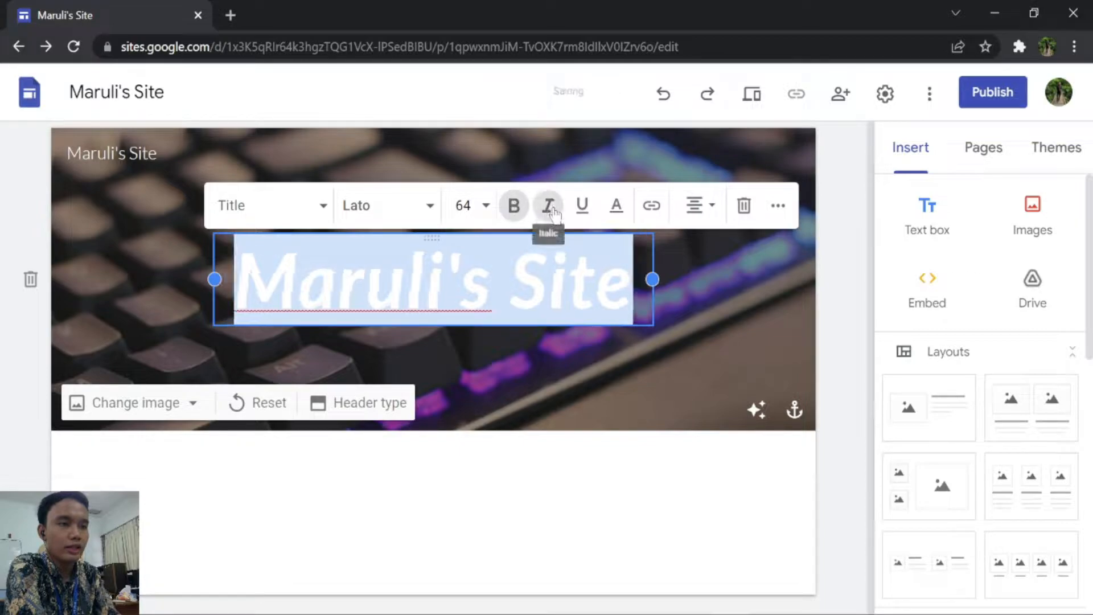
pyautogui.click(581, 206)
pyautogui.click(582, 205)
pyautogui.click(548, 206)
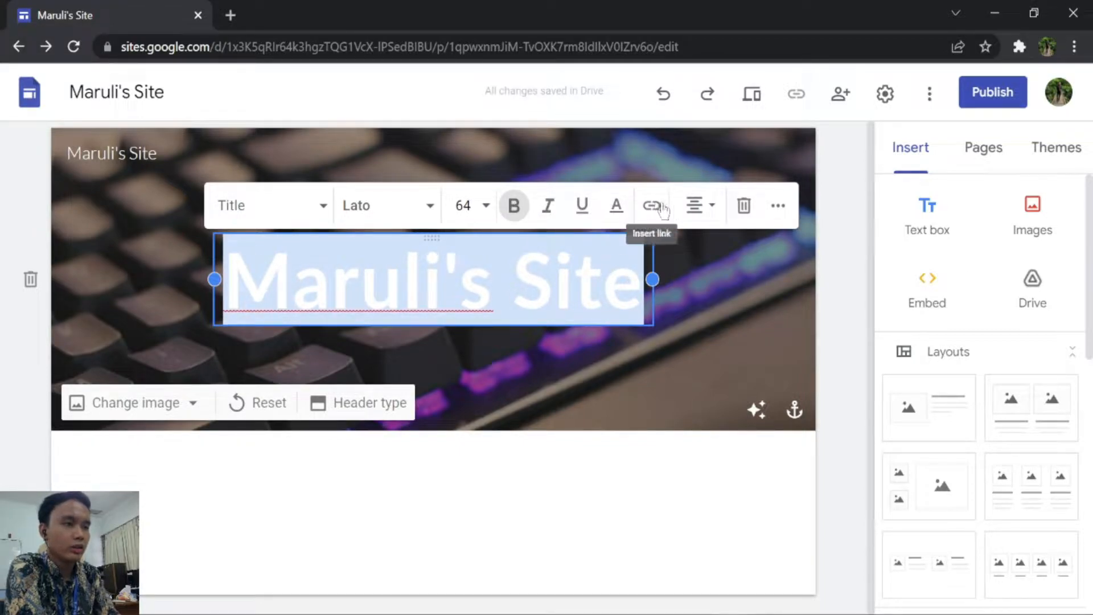
# Set the page title's alignment to centered and check the additional text formatting options.
pyautogui.click(699, 206)
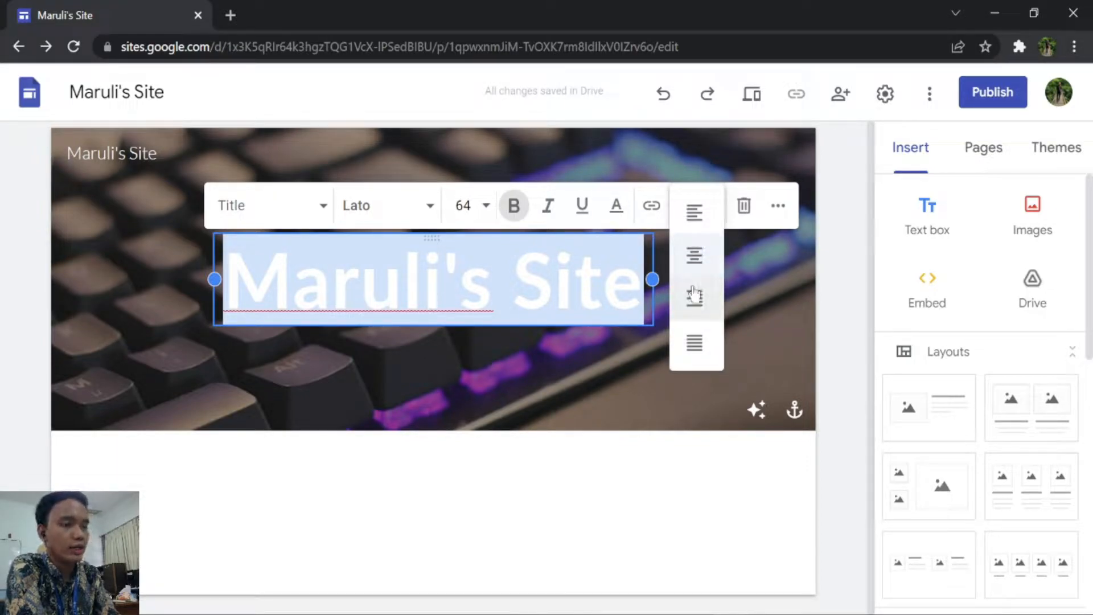
pyautogui.click(692, 257)
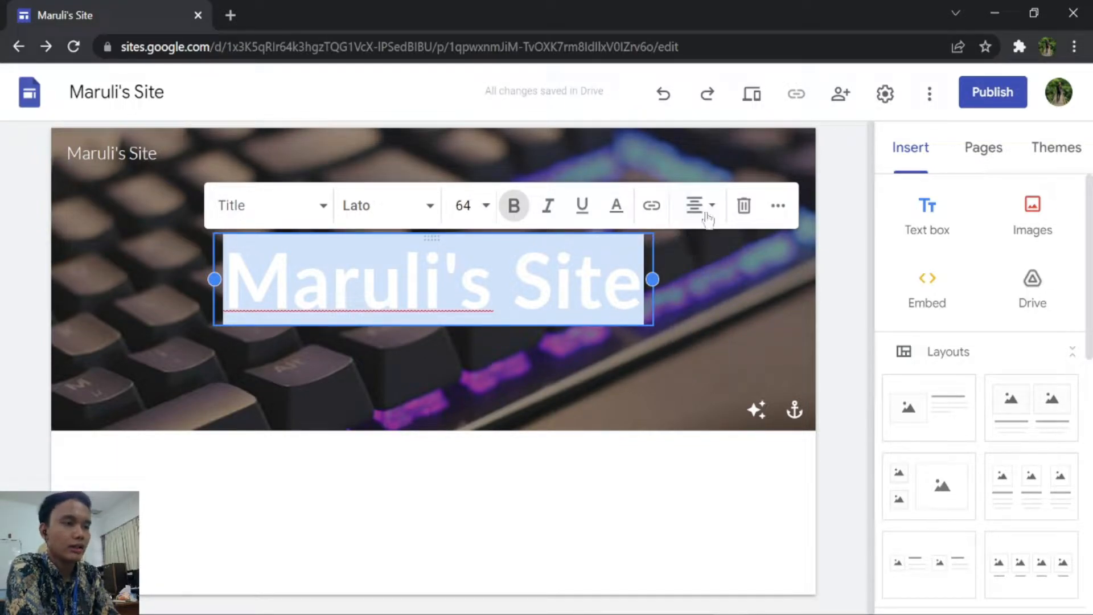
pyautogui.click(777, 206)
pyautogui.click(456, 276)
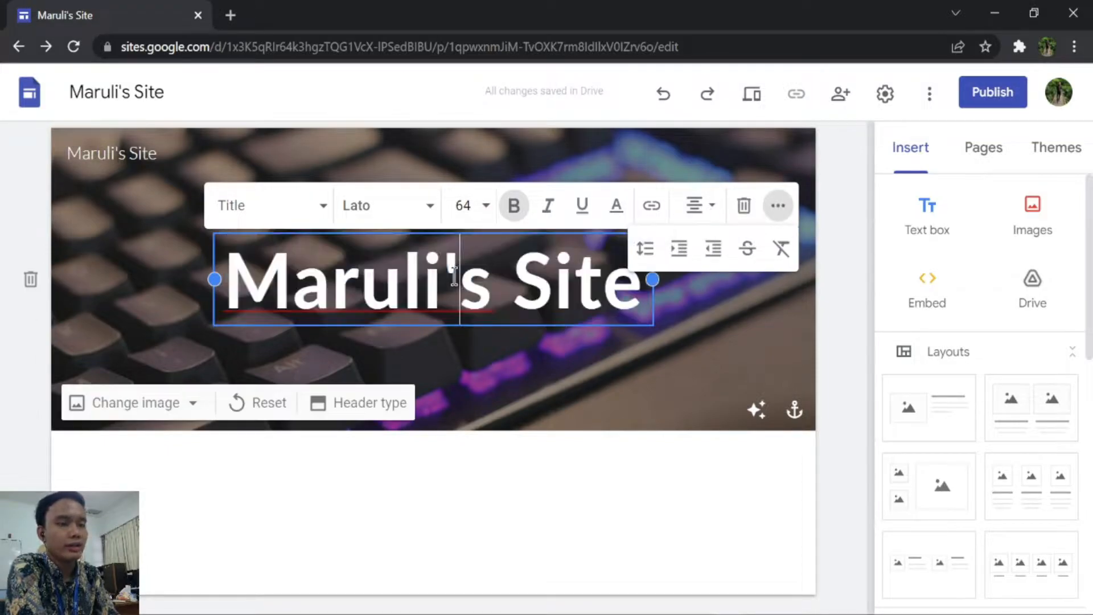
pyautogui.click(712, 302)
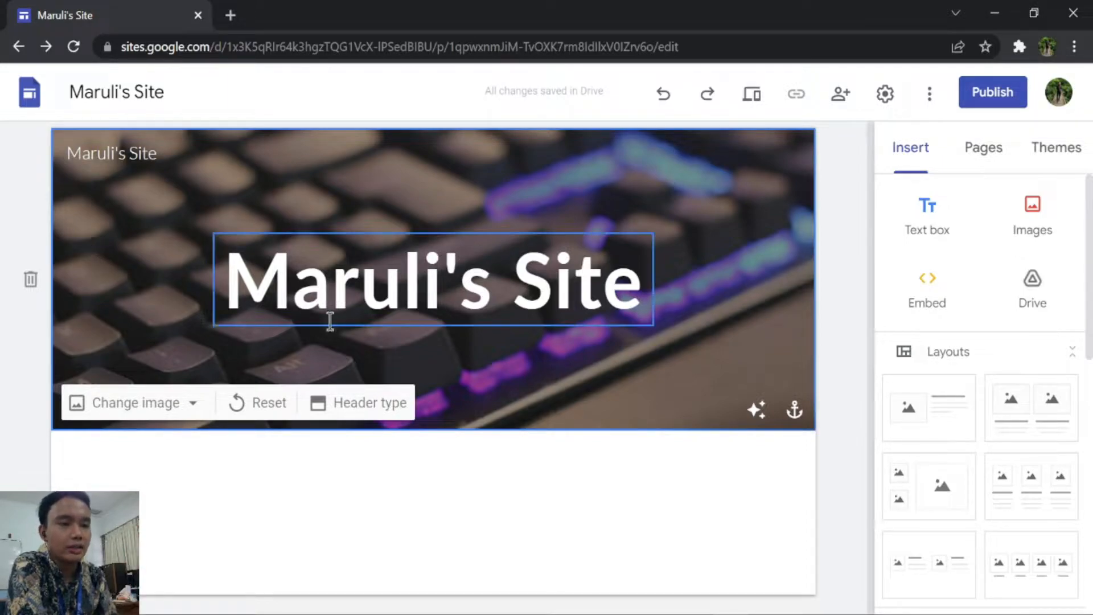
# Try the Cover, Large banner and Title only header types and return the header to Banner.
pyautogui.click(335, 406)
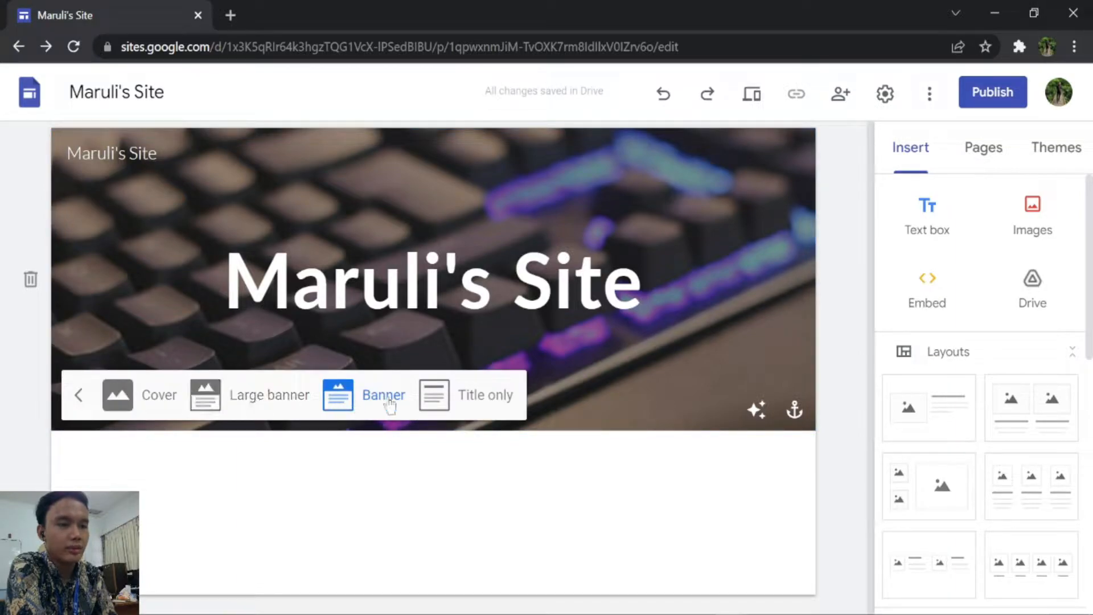
pyautogui.click(110, 403)
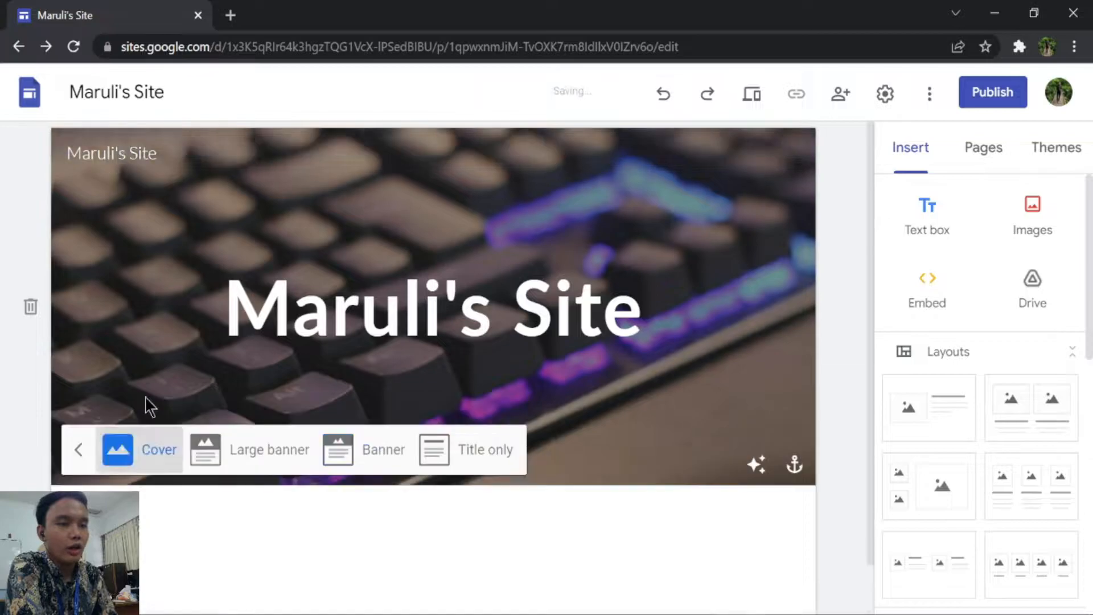
pyautogui.scroll(-3, 513, 223)
pyautogui.scroll(3, 498, 292)
pyautogui.click(207, 588)
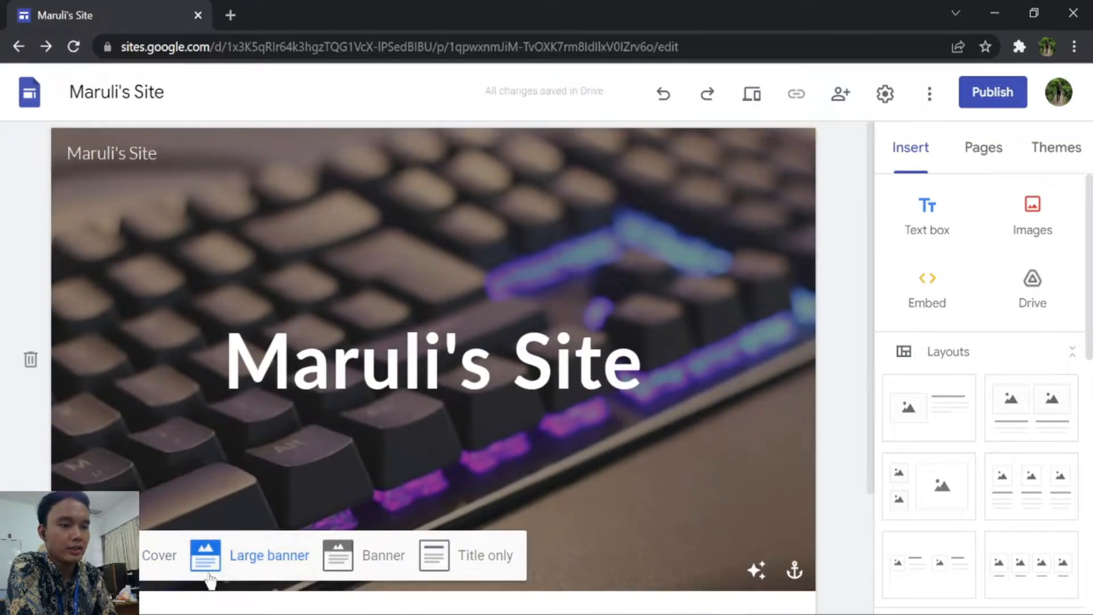
pyautogui.click(162, 560)
pyautogui.click(213, 576)
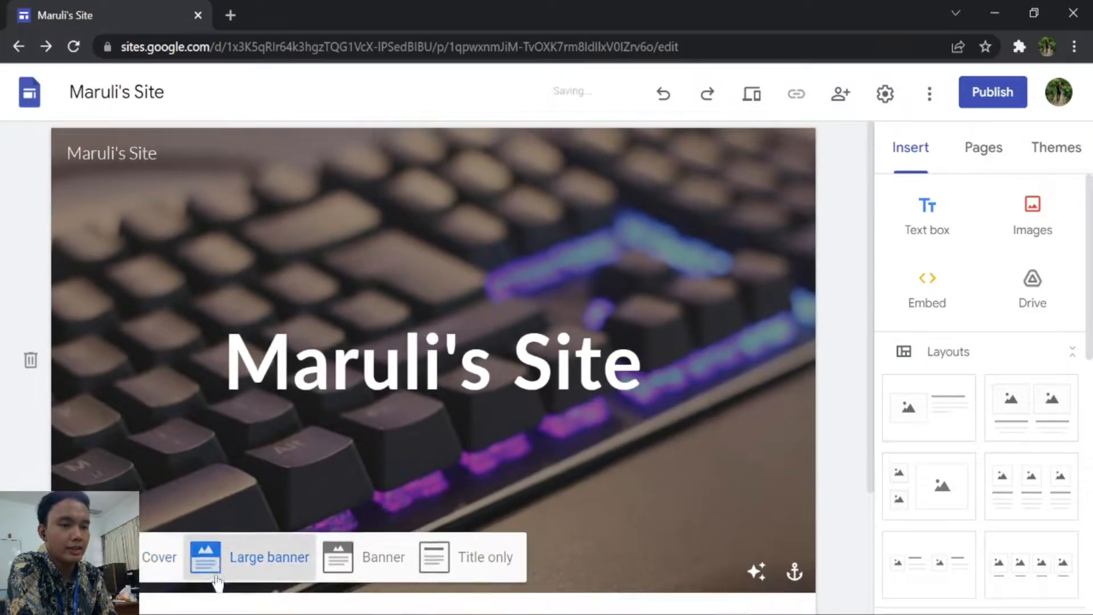
pyautogui.click(338, 556)
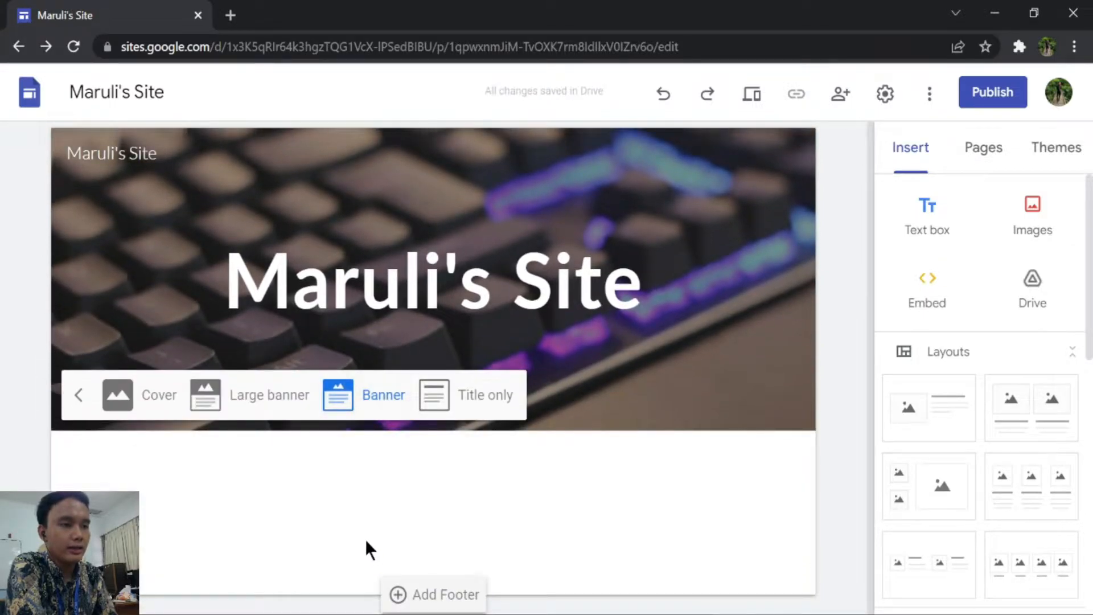
pyautogui.click(458, 397)
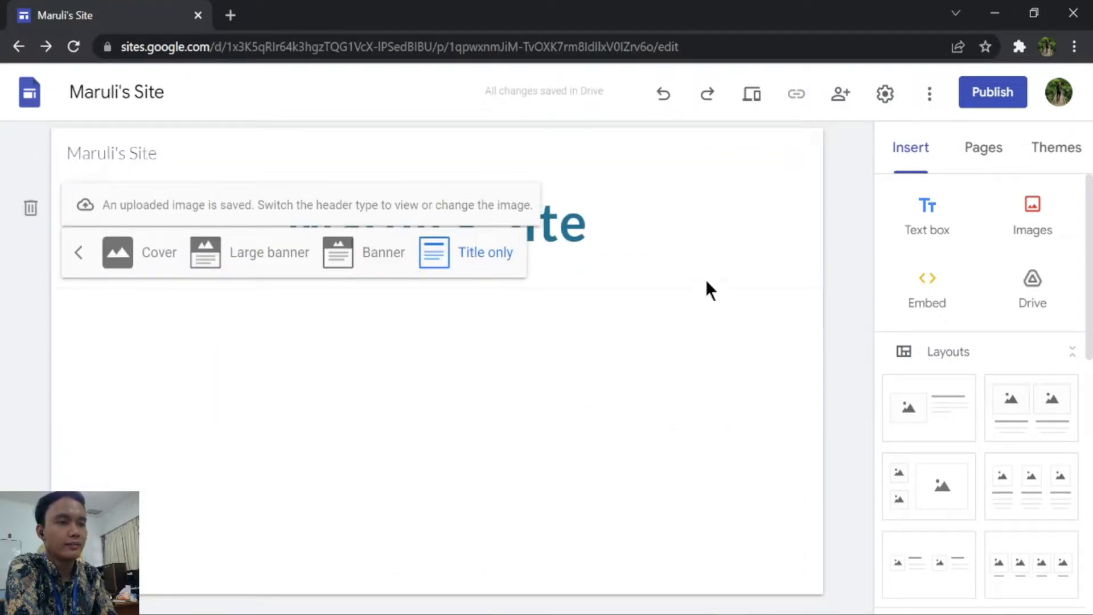
pyautogui.click(340, 259)
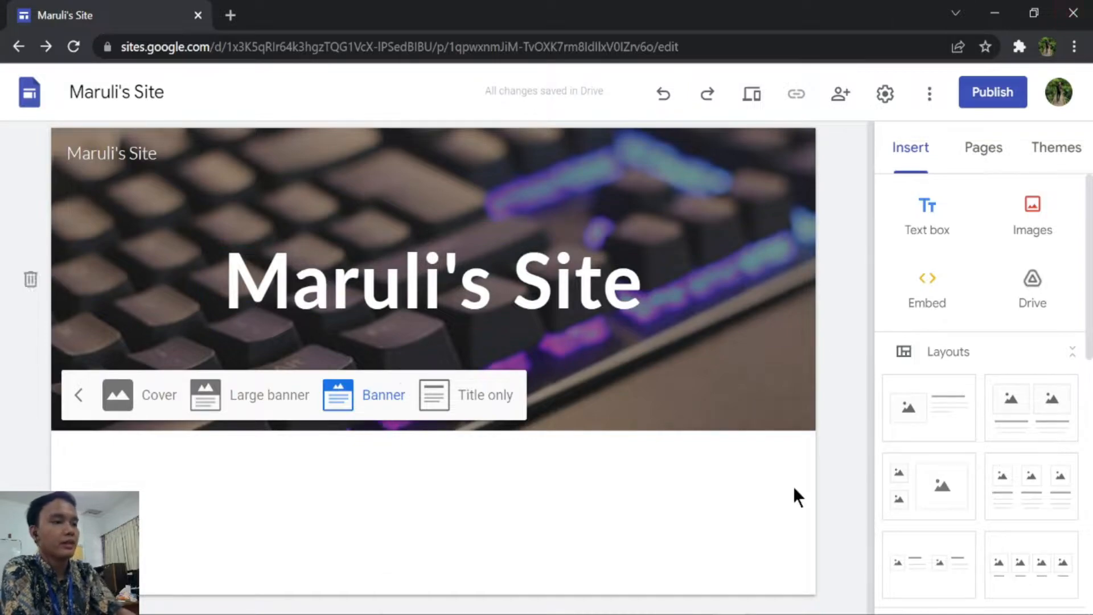
pyautogui.click(839, 410)
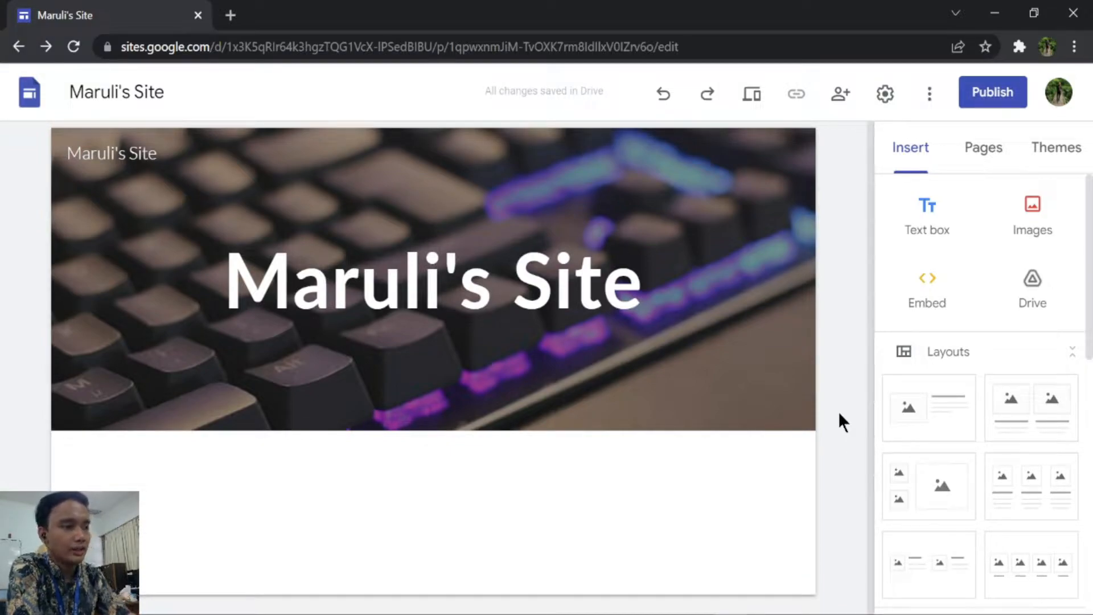
# Try the Aristotle, Vision and Impression themes on the site and apply the Level theme.
pyautogui.click(1051, 154)
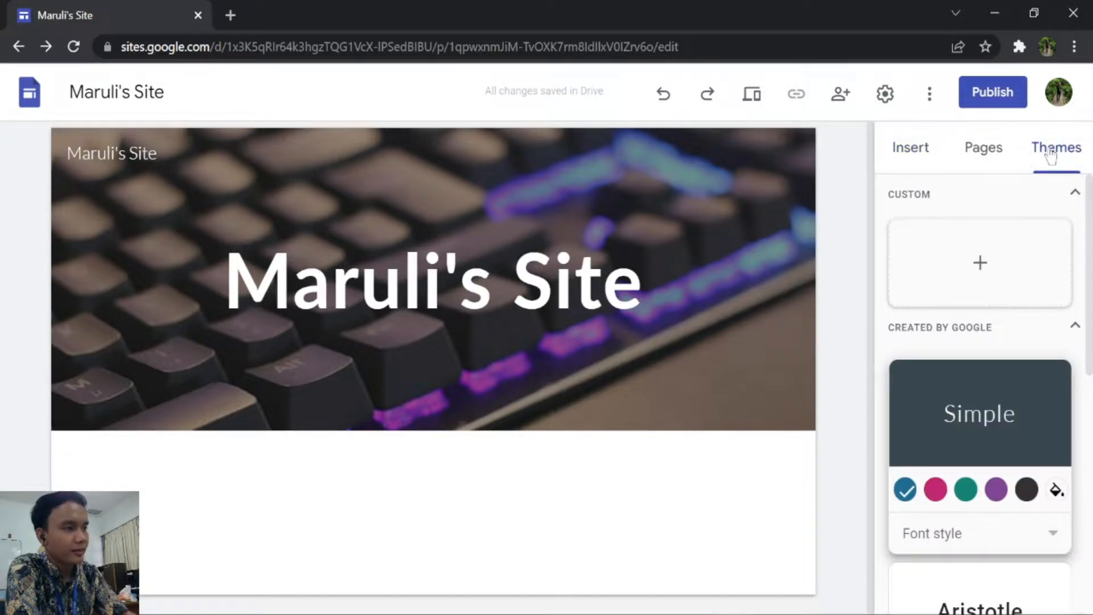
pyautogui.scroll(-3, 1015, 272)
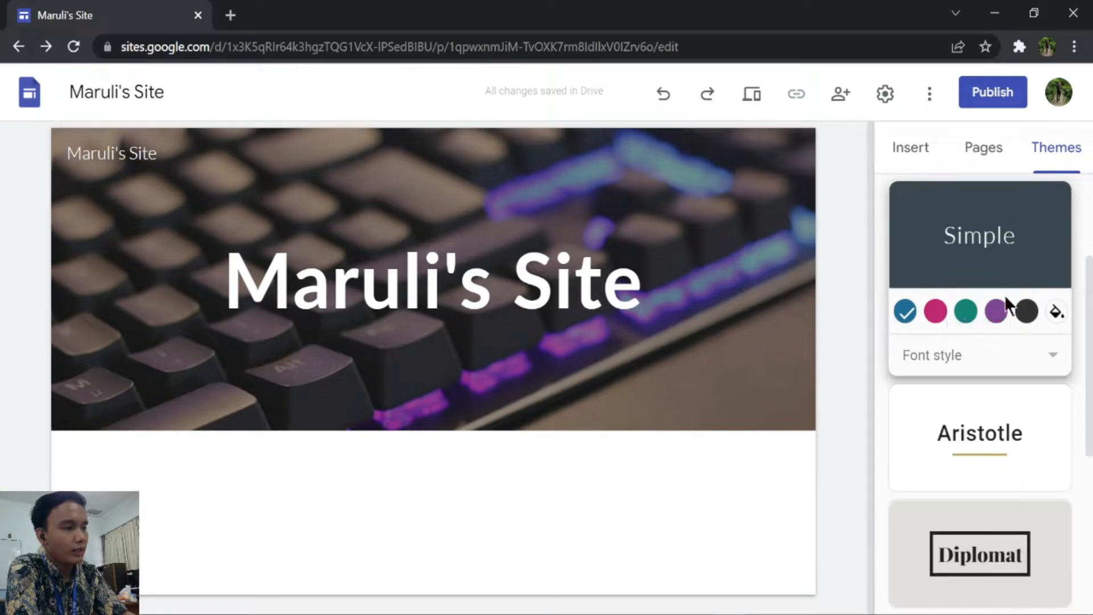
pyautogui.click(970, 402)
pyautogui.scroll(-5, 981, 343)
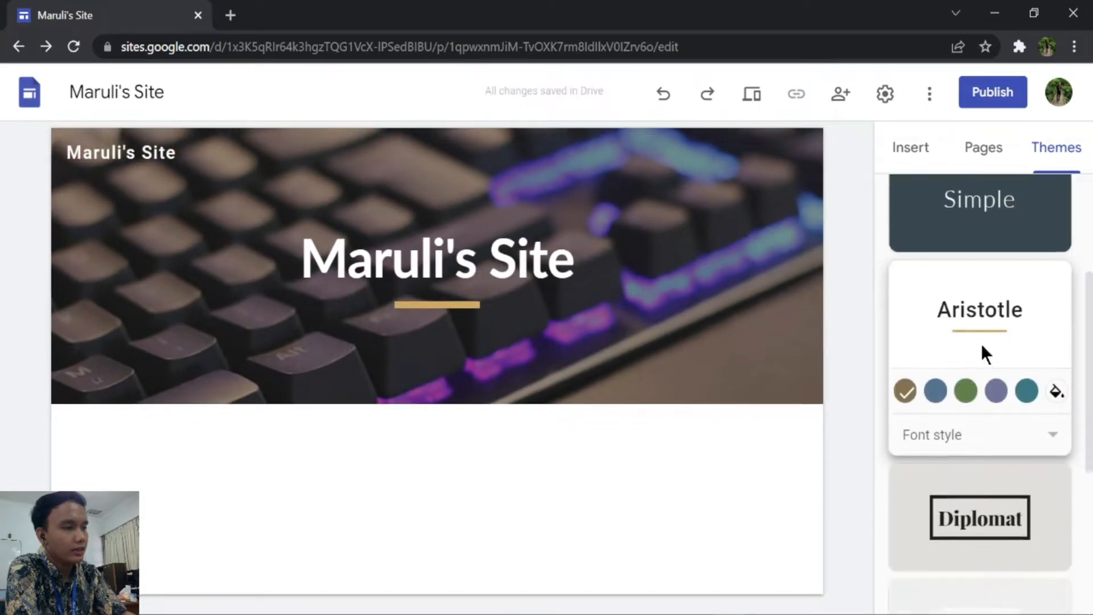
pyautogui.click(972, 302)
pyautogui.click(989, 380)
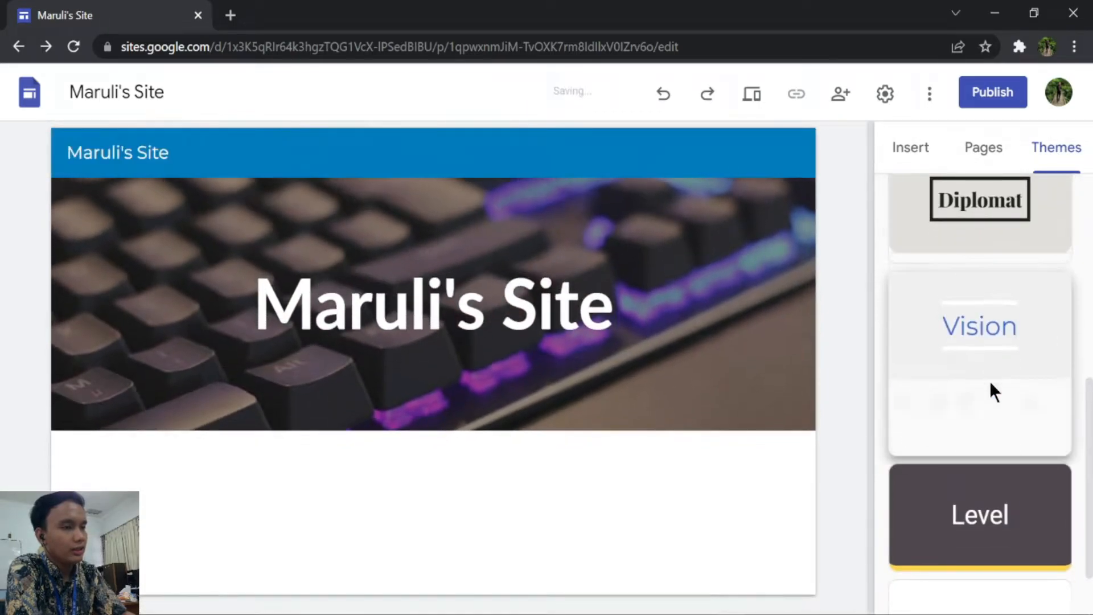
pyautogui.scroll(-2, 989, 368)
pyautogui.click(1001, 410)
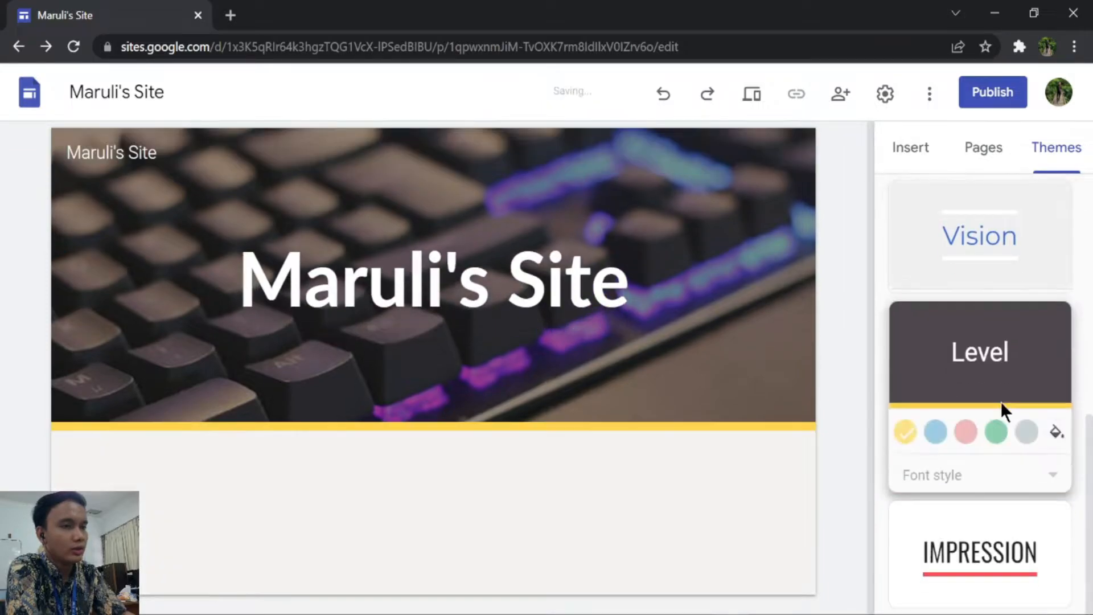
pyautogui.click(1016, 569)
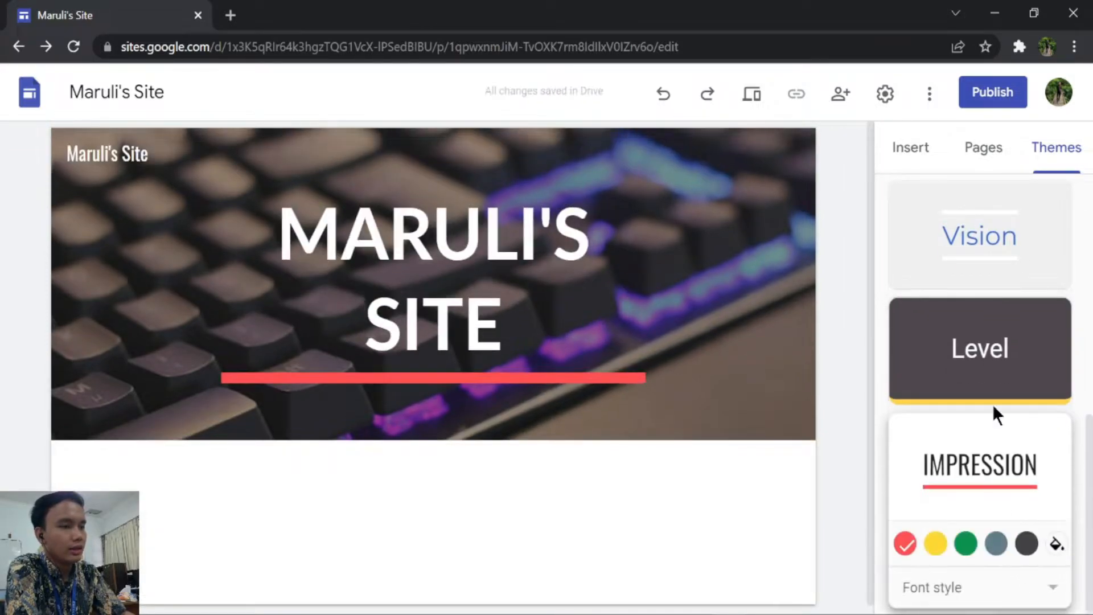
pyautogui.click(997, 357)
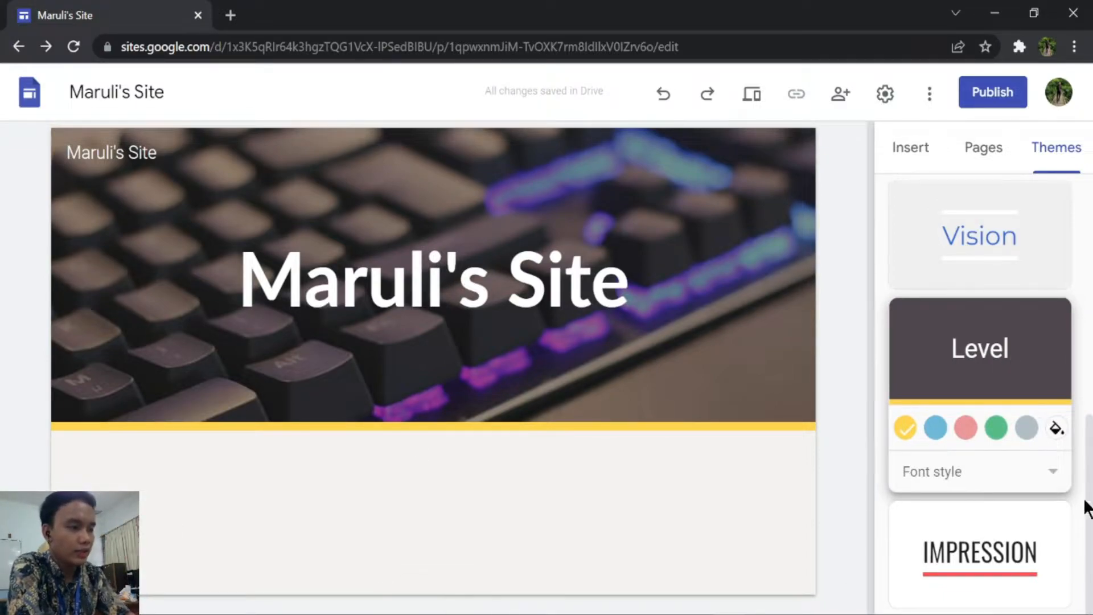
# Compare the Level theme's preset colors and set the theme color to blue.
pyautogui.click(936, 426)
pyautogui.click(965, 428)
pyautogui.click(996, 427)
pyautogui.click(935, 427)
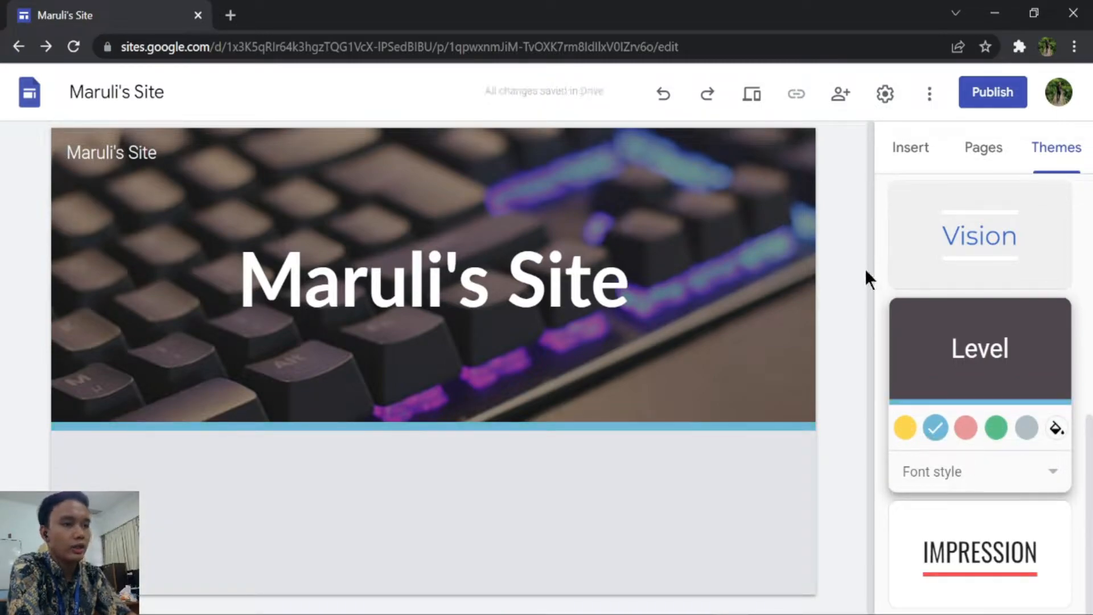
pyautogui.scroll(8, 934, 298)
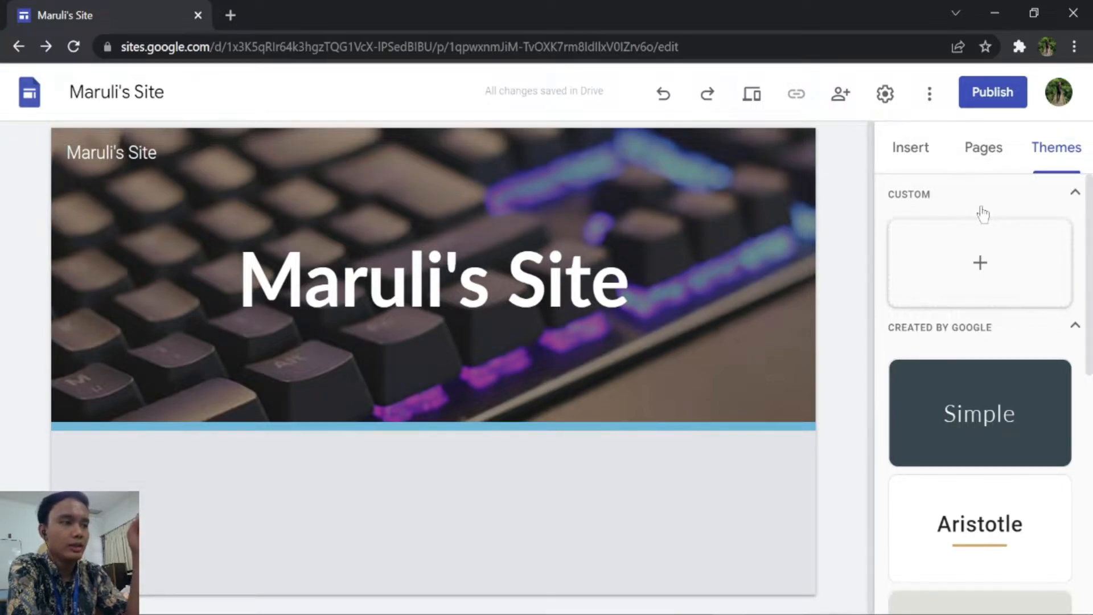
# Add two new pages to the site, named About Me and My Hobby.
pyautogui.click(992, 165)
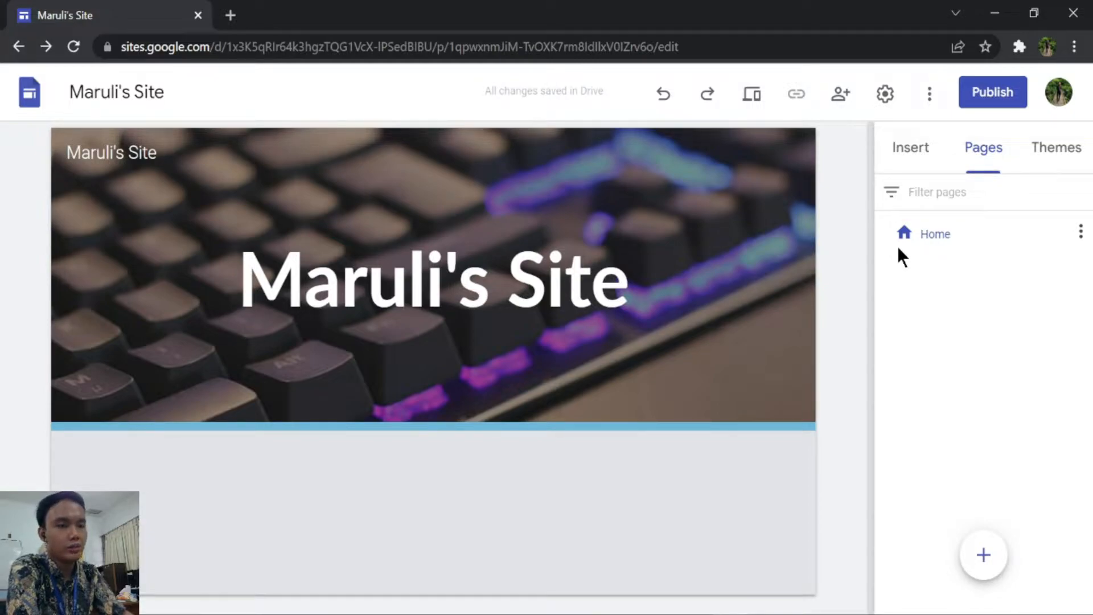
pyautogui.click(945, 240)
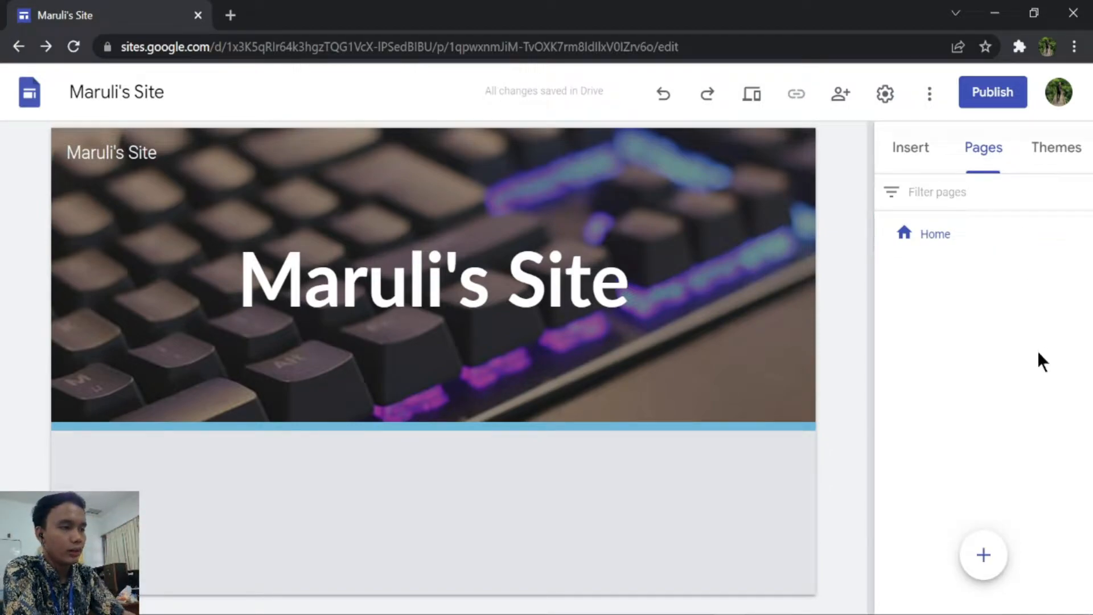
pyautogui.moveTo(984, 555)
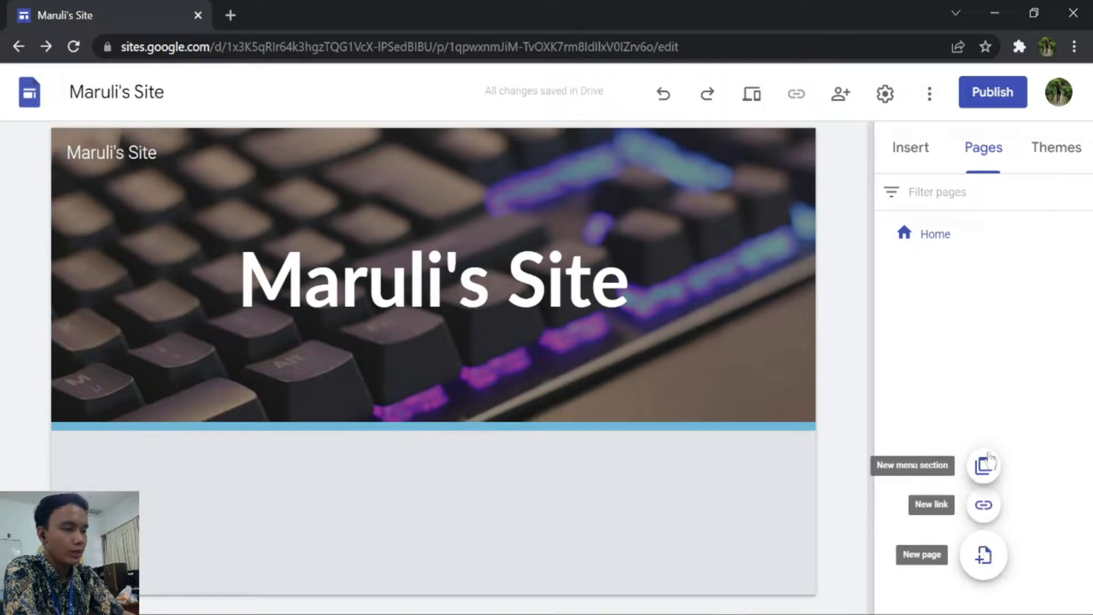
pyautogui.click(983, 560)
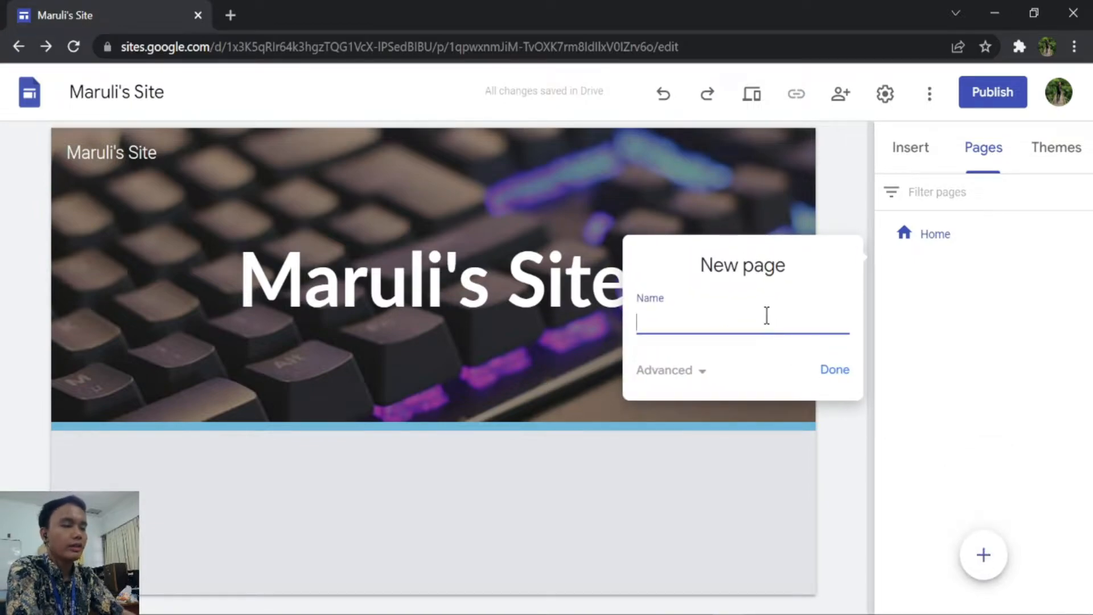
pyautogui.write('About Me')
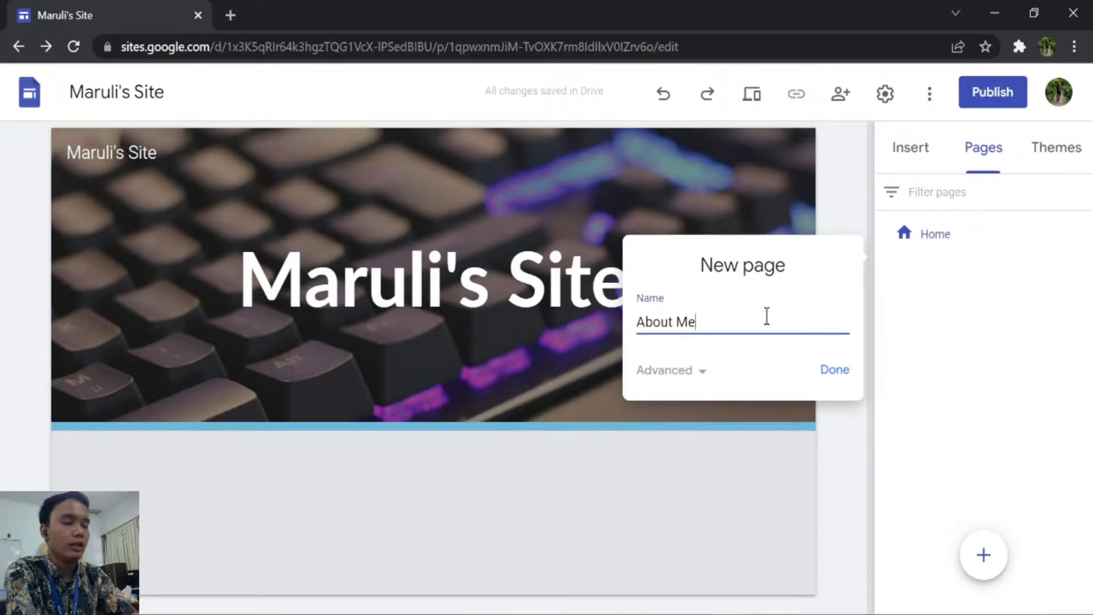
pyautogui.click(840, 370)
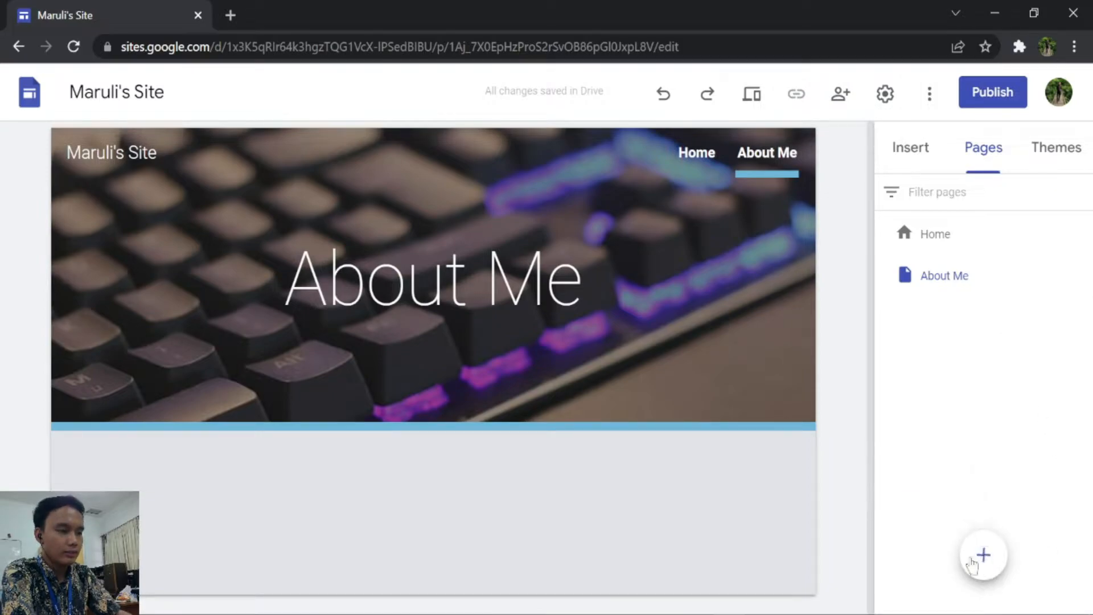
pyautogui.click(990, 564)
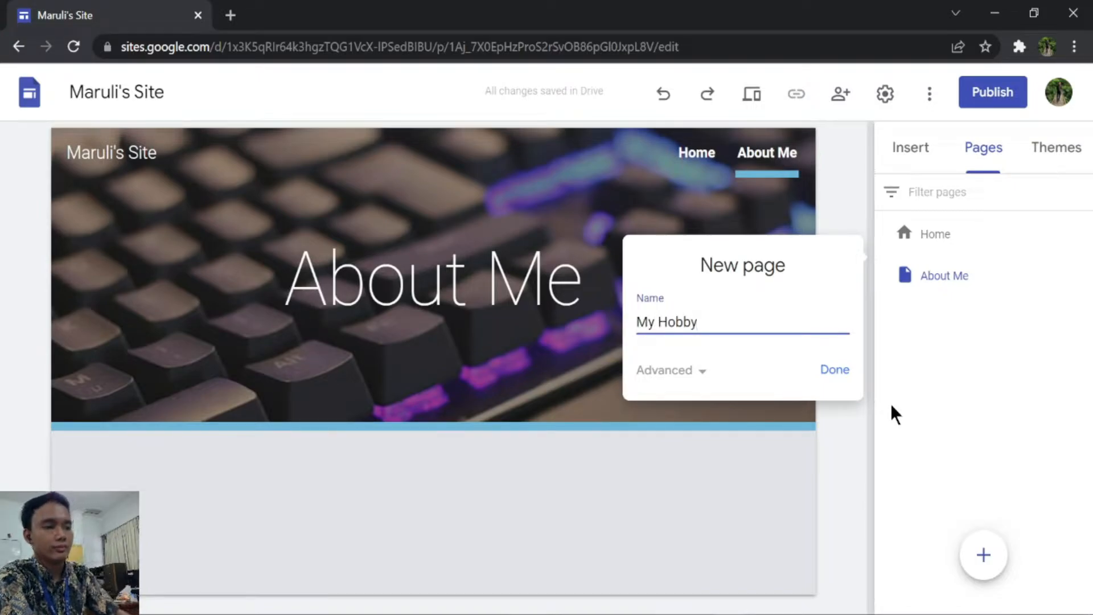
pyautogui.click(837, 373)
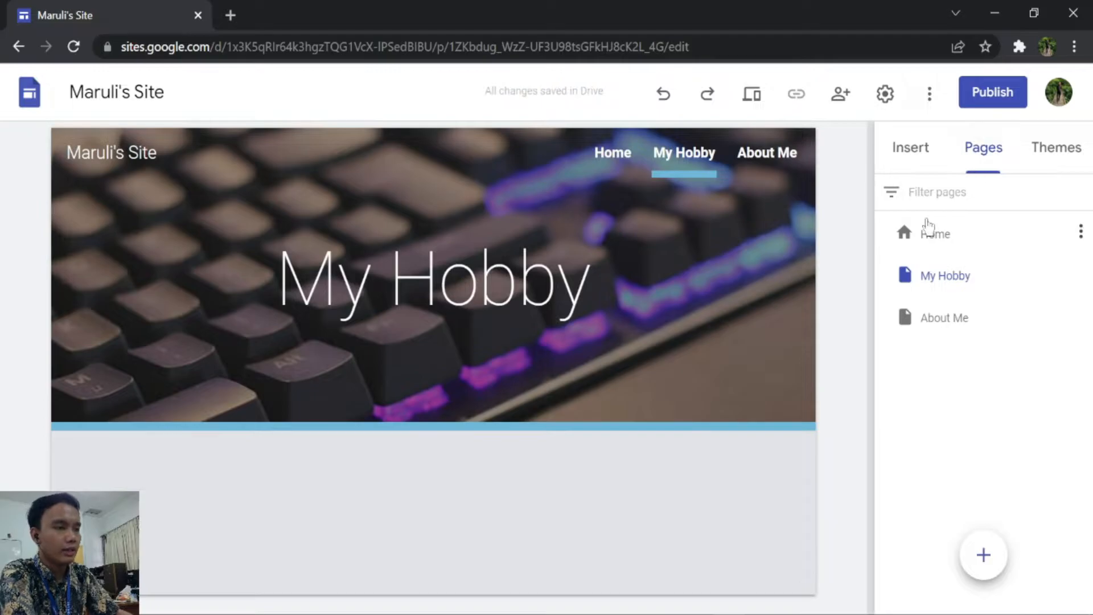
# Check the Home, My Hobby and About Me pages through the page list and the site's header navigation.
pyautogui.click(928, 240)
pyautogui.click(938, 278)
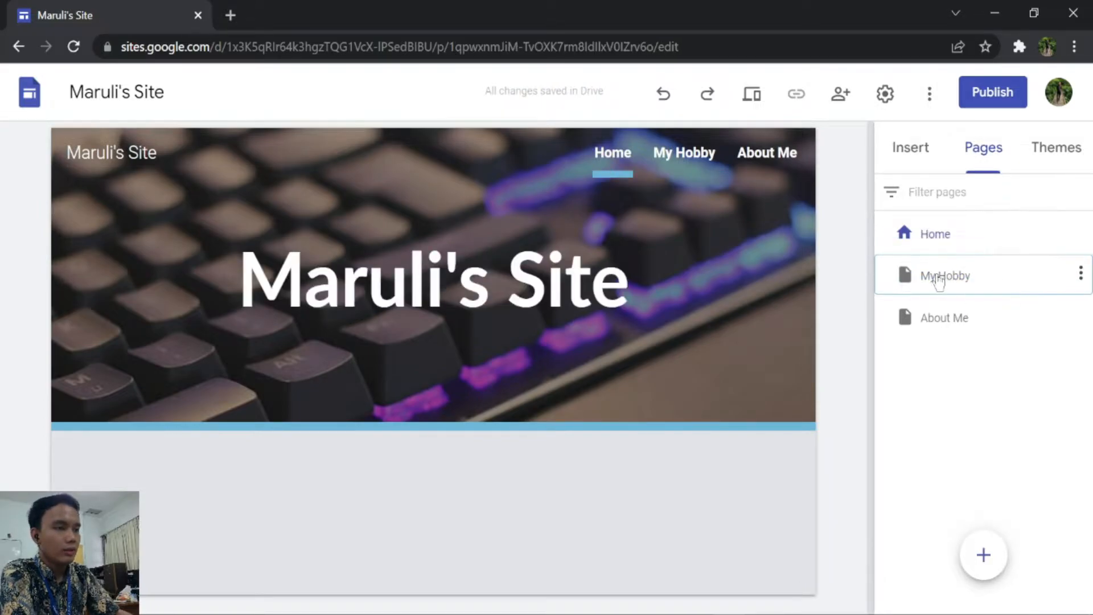
pyautogui.click(941, 318)
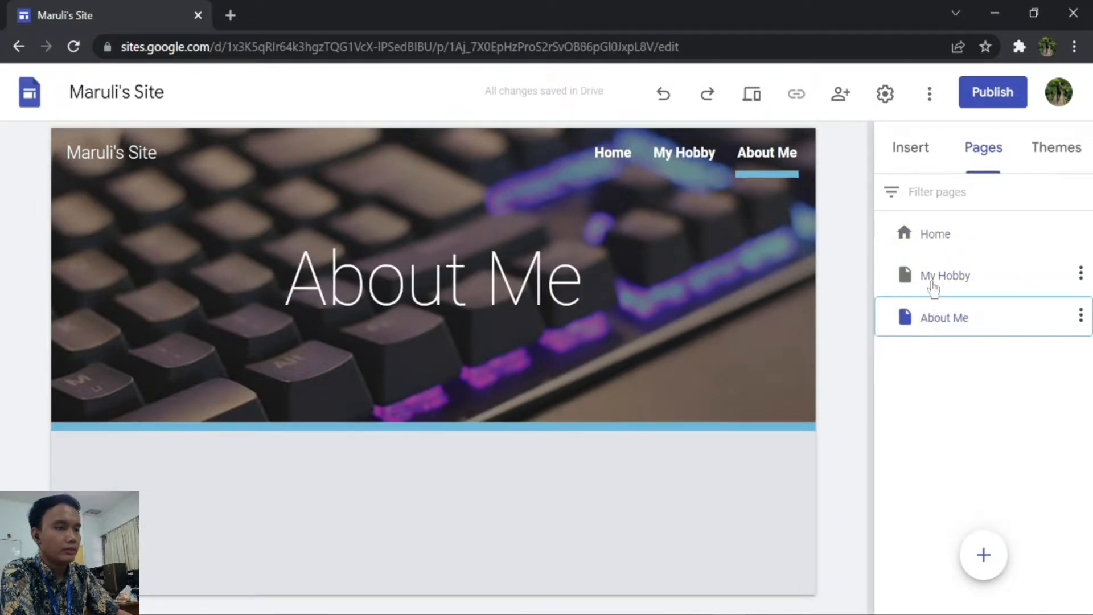
pyautogui.click(930, 238)
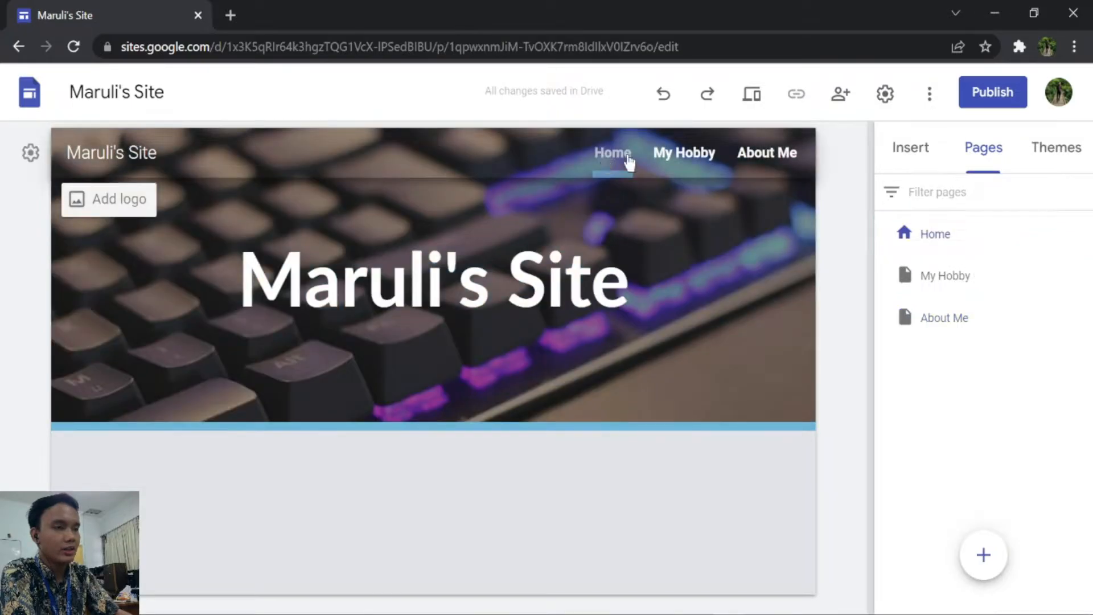
pyautogui.click(711, 155)
pyautogui.click(742, 154)
pyautogui.click(607, 160)
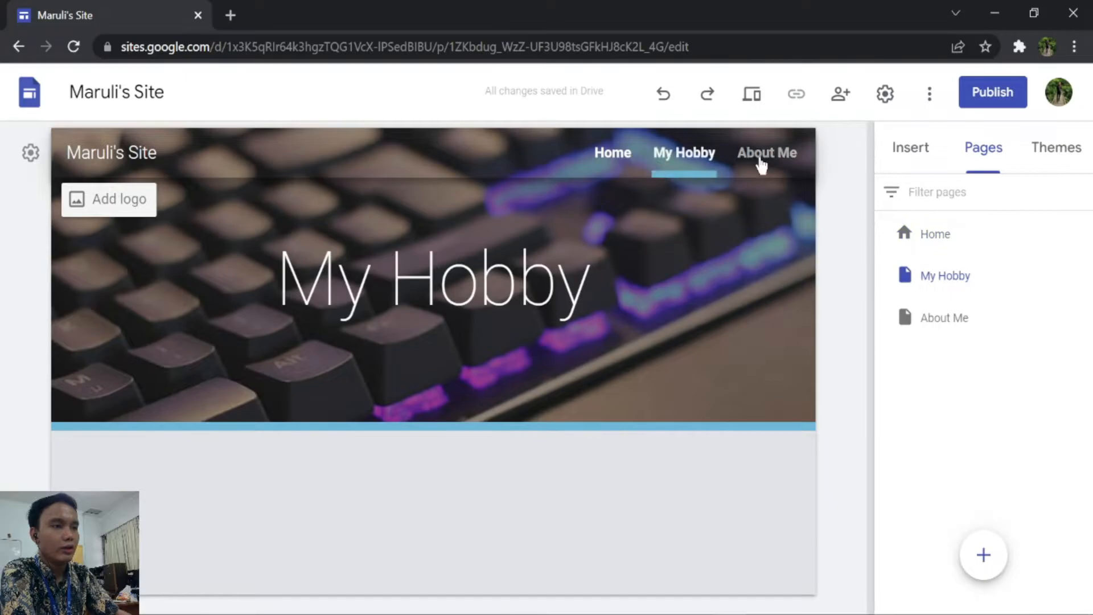
pyautogui.click(763, 162)
pyautogui.click(627, 158)
# Make the header title of the My Hobby page bold.
pyautogui.click(706, 152)
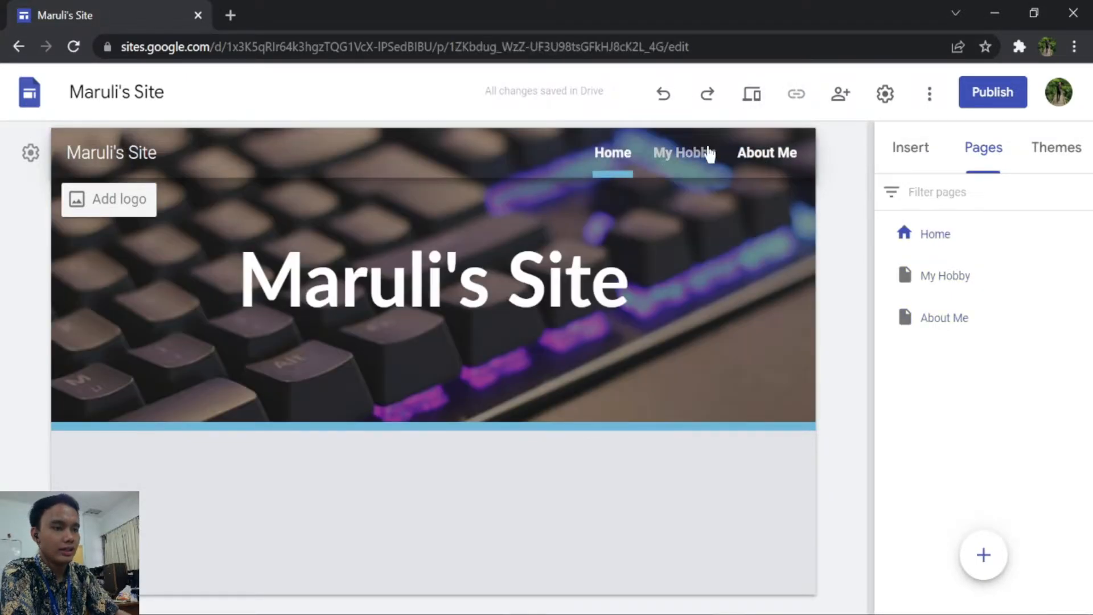
pyautogui.click(450, 270)
pyautogui.tripleClick(450, 270)
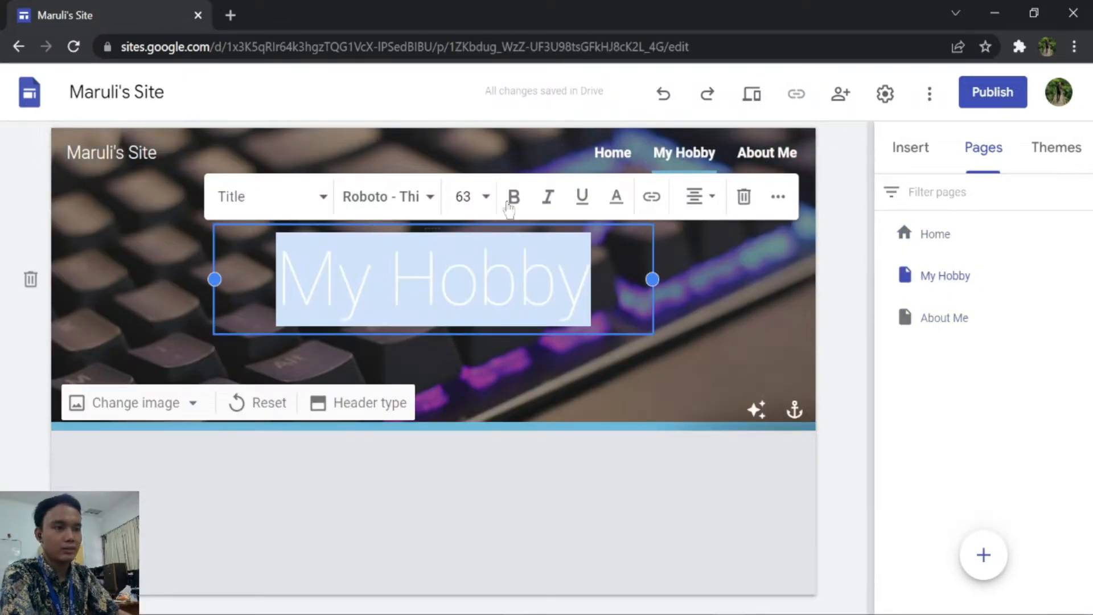
pyautogui.click(514, 199)
# Make the header title of the About Me page bold.
pyautogui.click(959, 320)
pyautogui.click(550, 305)
pyautogui.moveTo(592, 285); pyautogui.dragTo(285, 296)
pyautogui.click(522, 200)
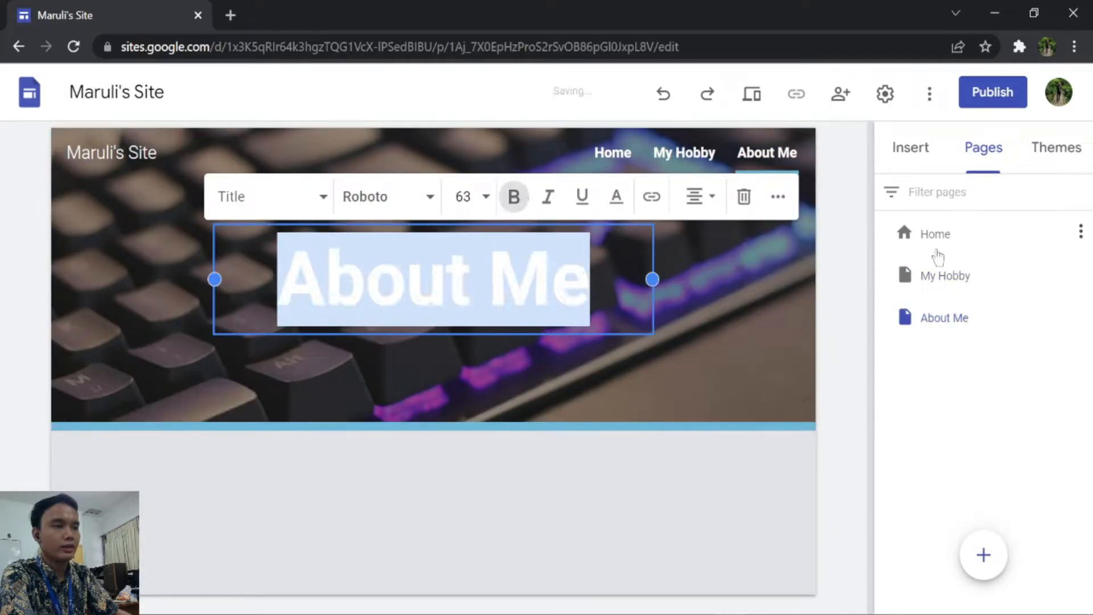
# Review the header titles on the site's pages and return to the Home page.
pyautogui.click(936, 251)
pyautogui.click(931, 272)
pyautogui.click(933, 317)
pyautogui.click(940, 279)
pyautogui.click(948, 251)
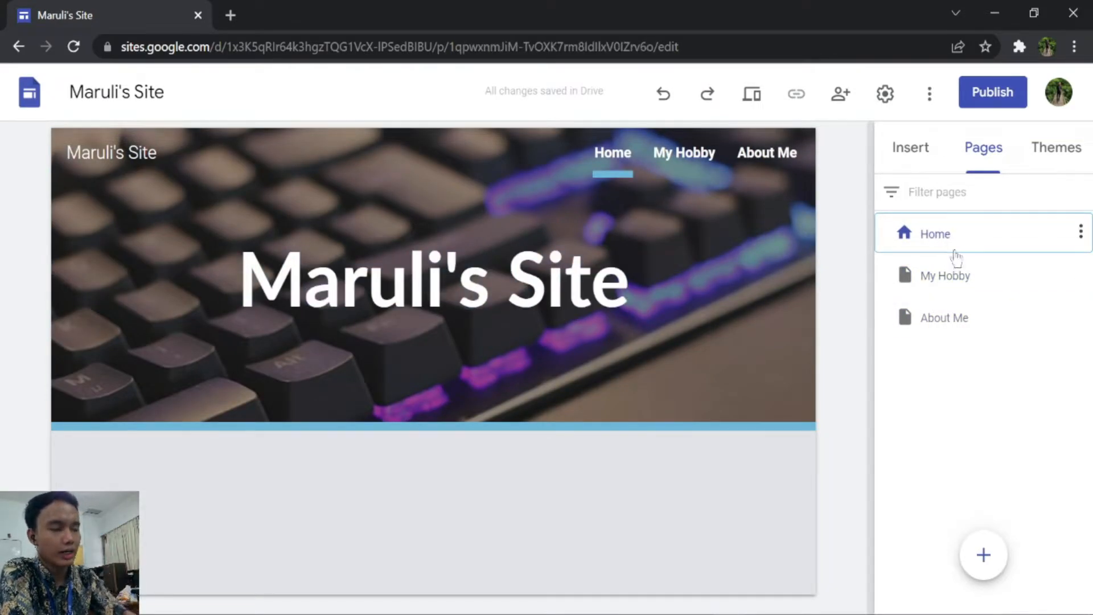
pyautogui.moveTo(984, 555)
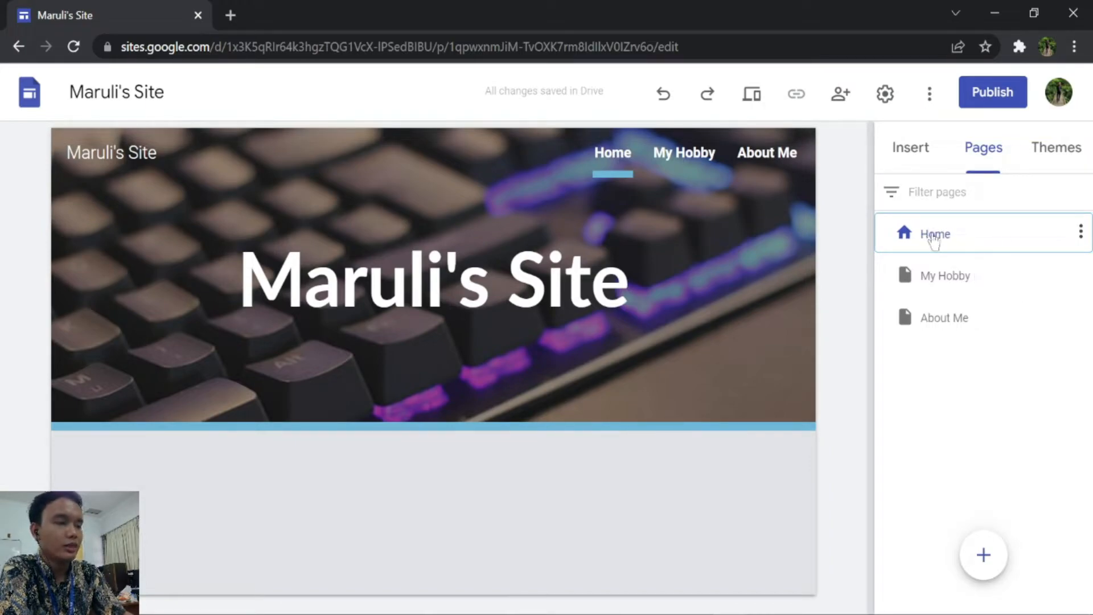
# Insert the layout with one image beside a heading and text below the Home page header.
pyautogui.click(923, 151)
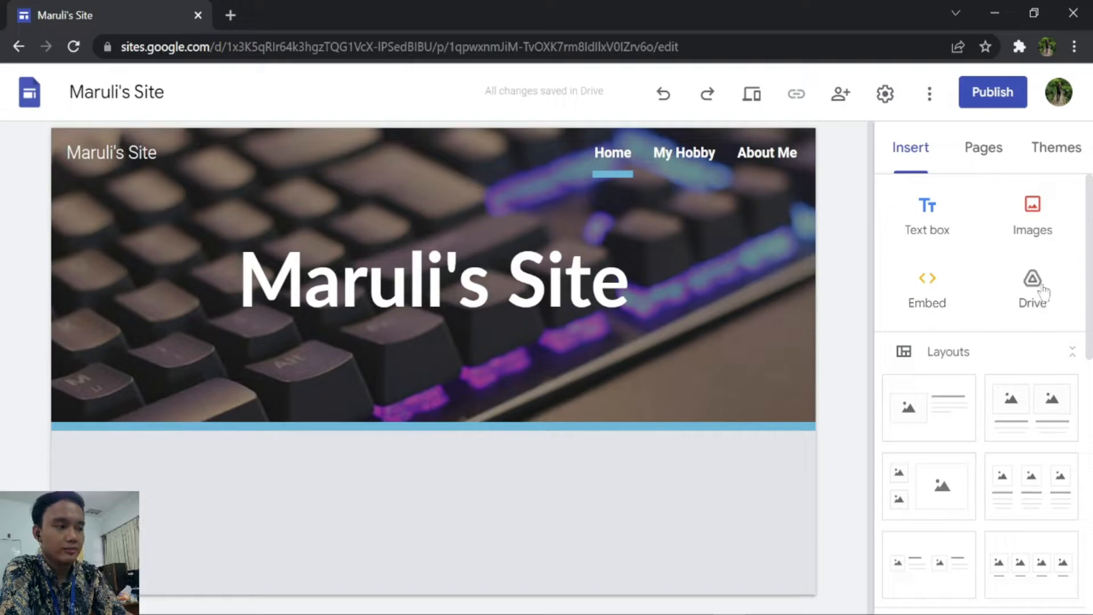
pyautogui.scroll(-2, 1040, 283)
pyautogui.scroll(2, 1043, 269)
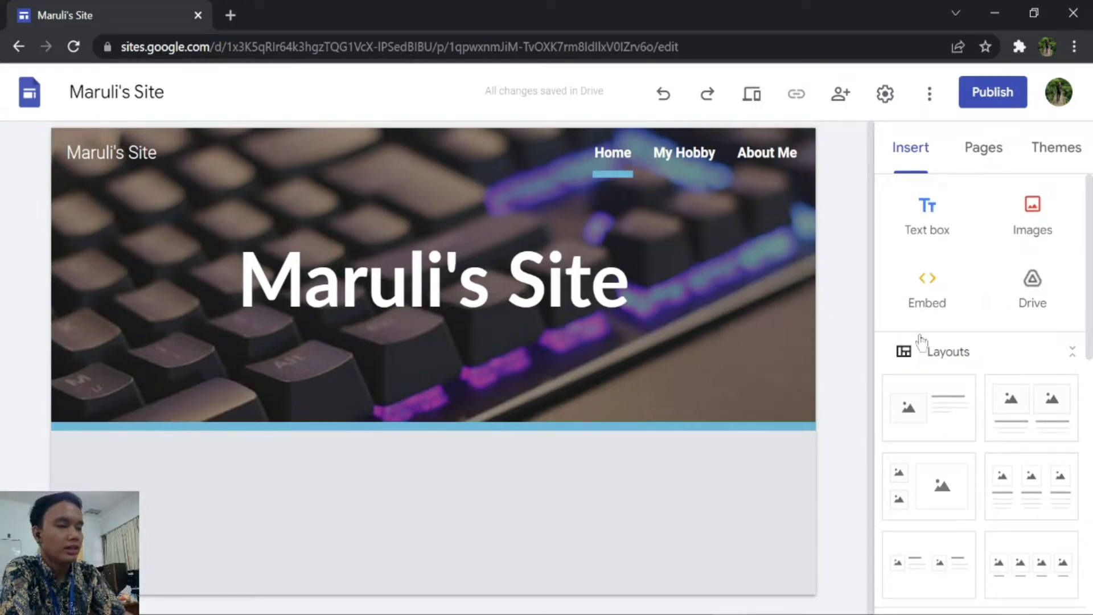
pyautogui.scroll(-2, 921, 342)
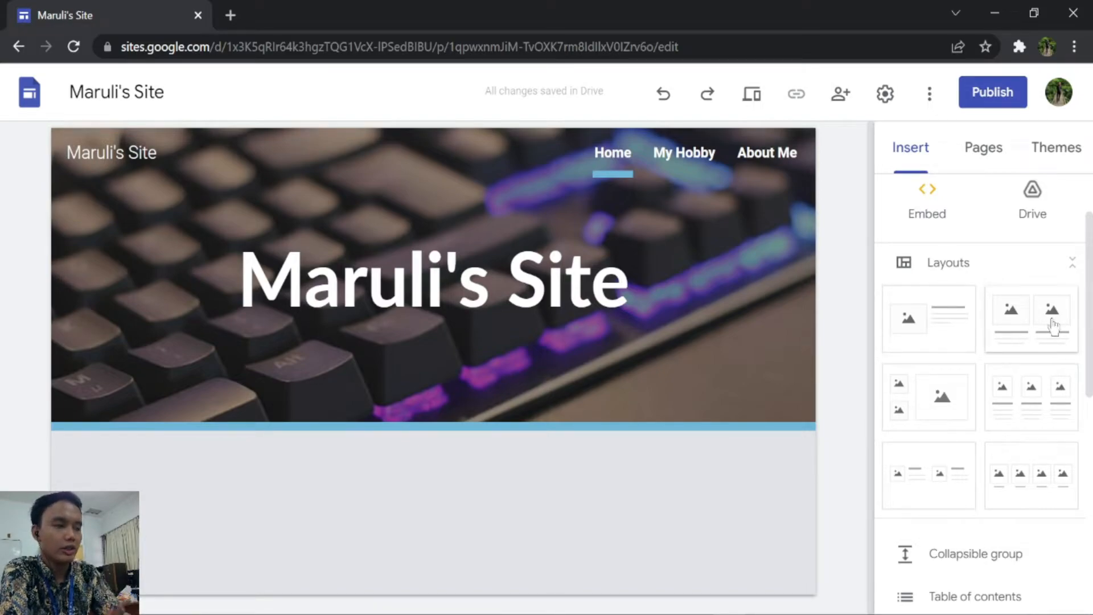
pyautogui.click(929, 322)
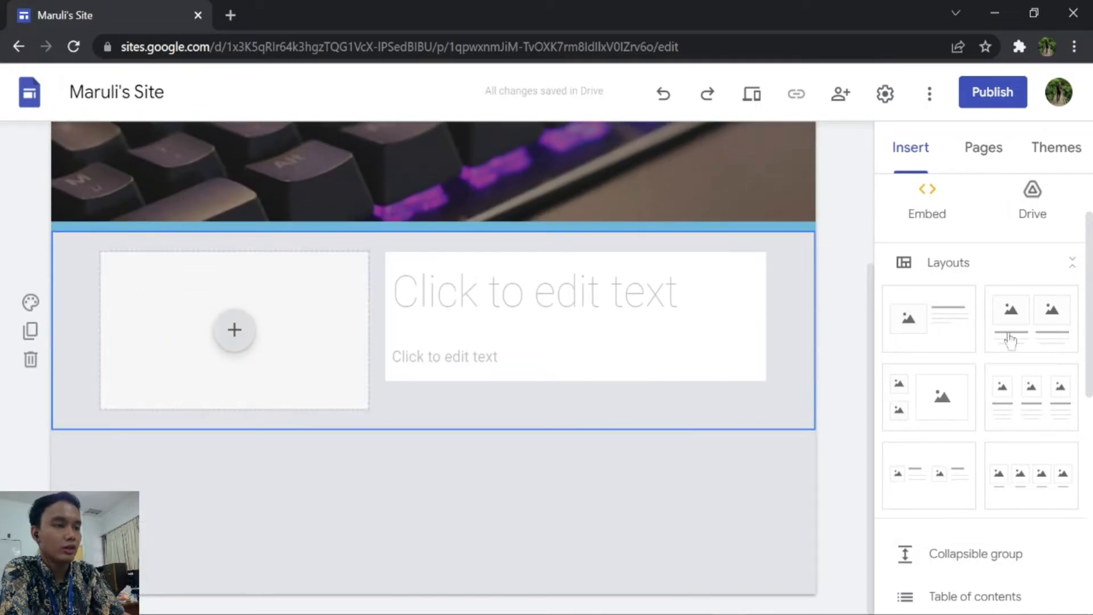
pyautogui.scroll(4, 329, 410)
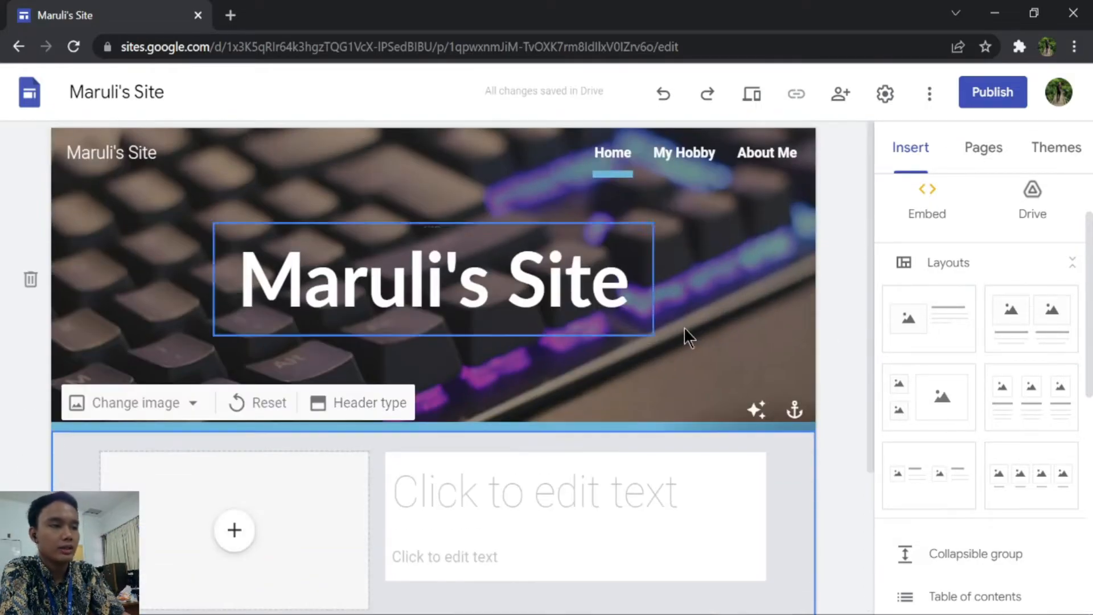
pyautogui.scroll(-3, 393, 366)
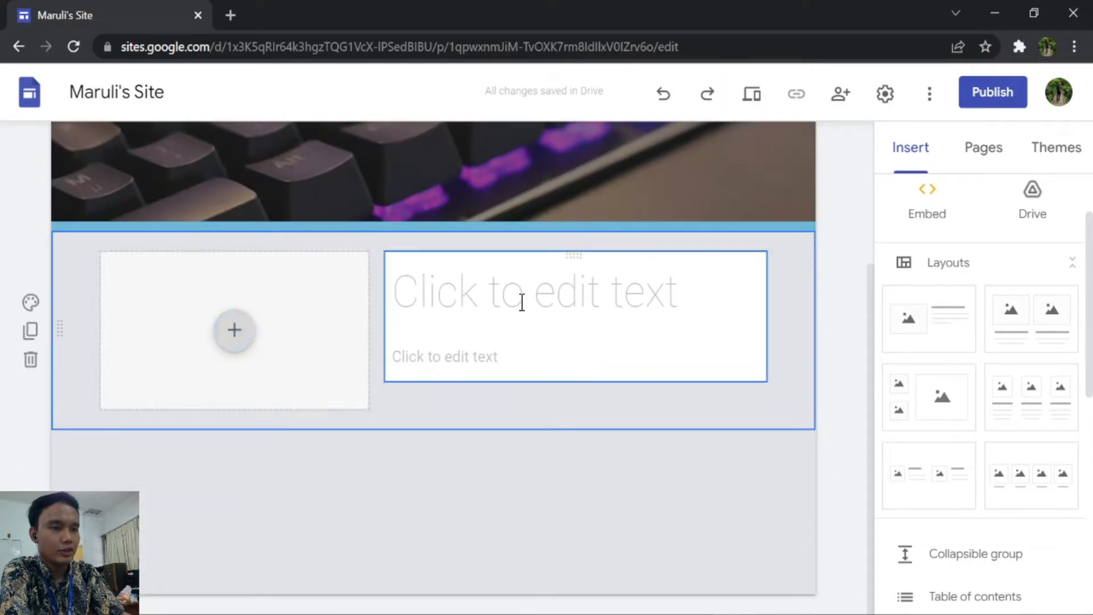
# Fill the layout's image placeholder with the laptop and mug photo from a Google image search for "programming".
pyautogui.click(239, 336)
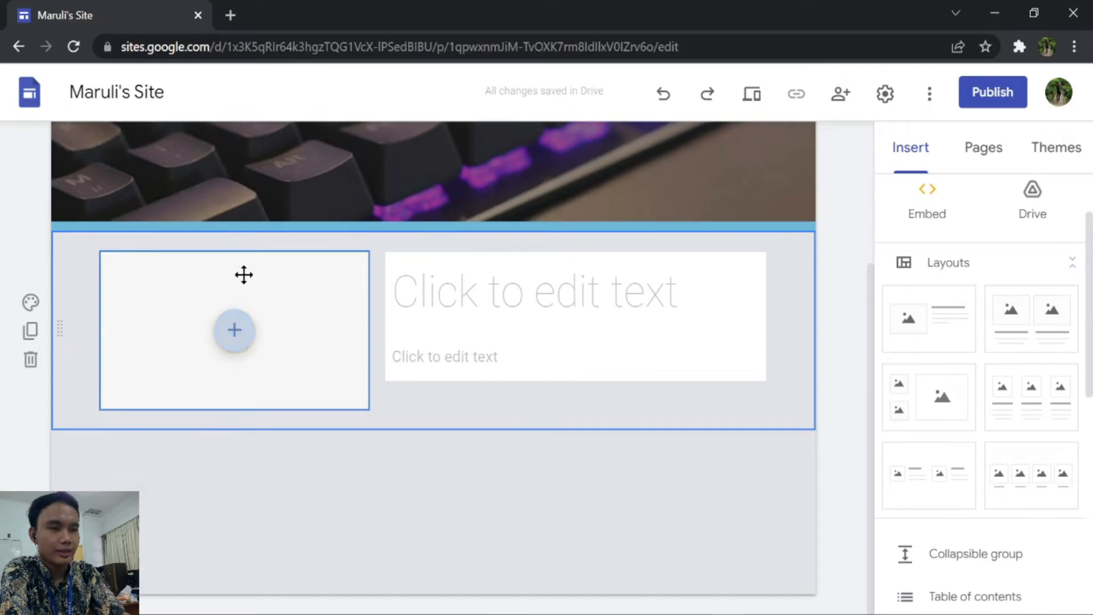
pyautogui.click(228, 336)
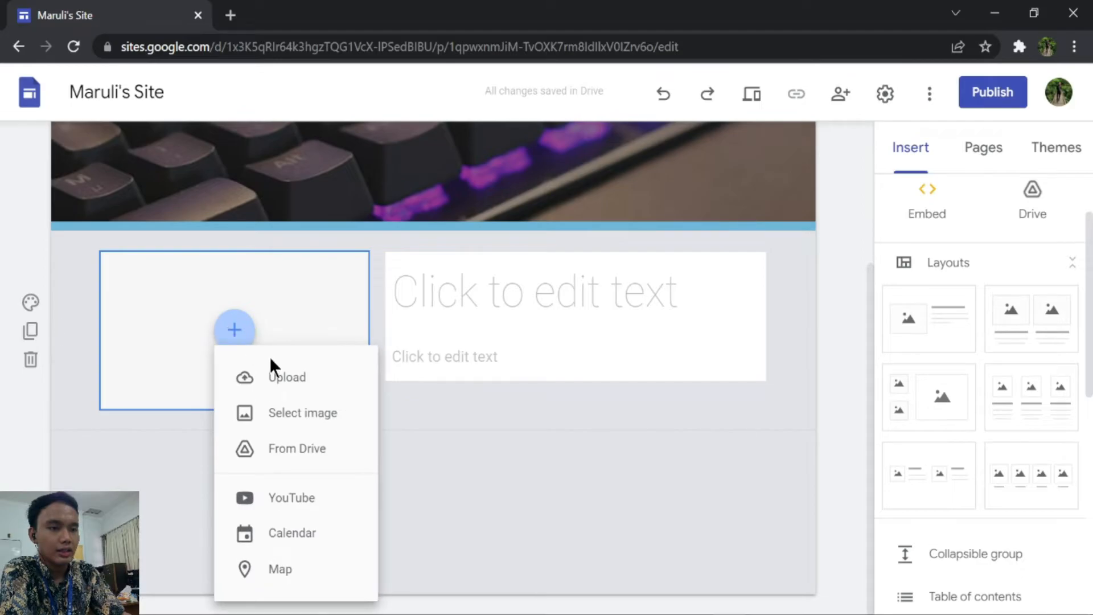
pyautogui.click(286, 416)
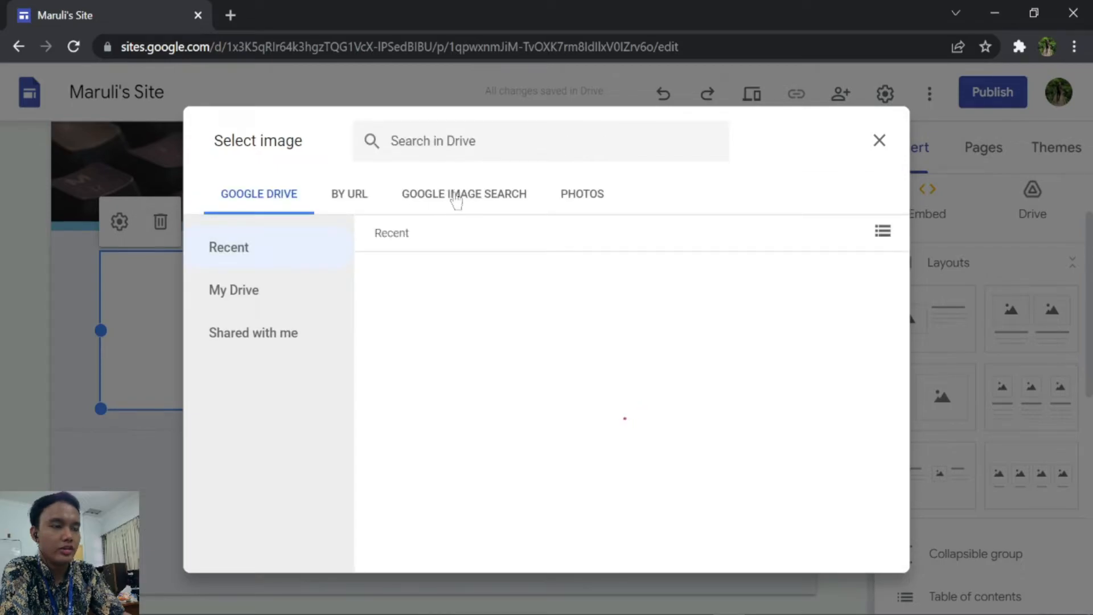
pyautogui.click(457, 196)
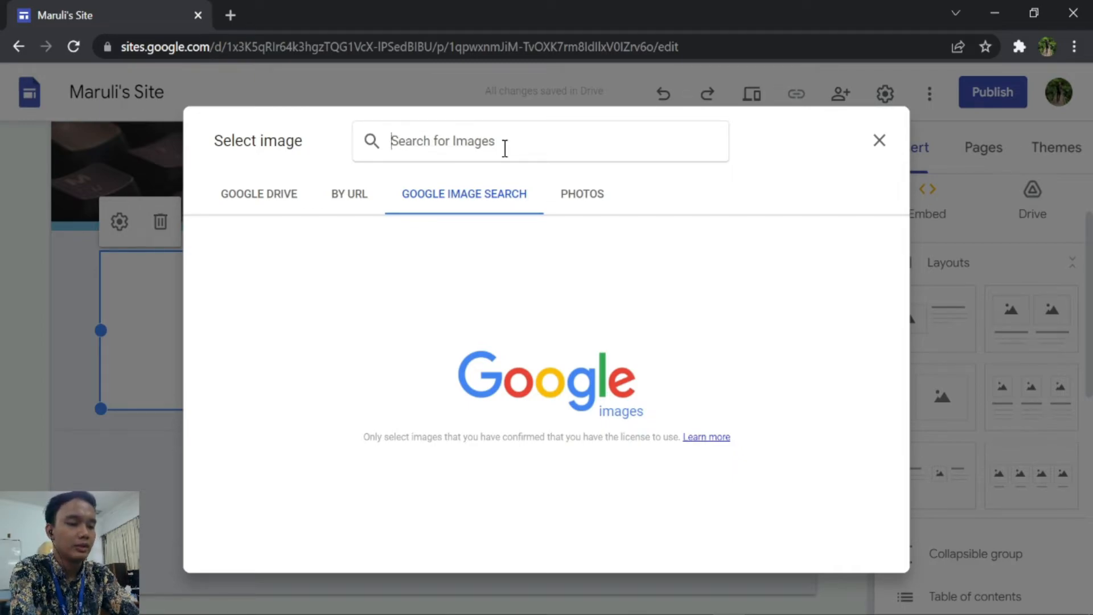
pyautogui.write('programming')
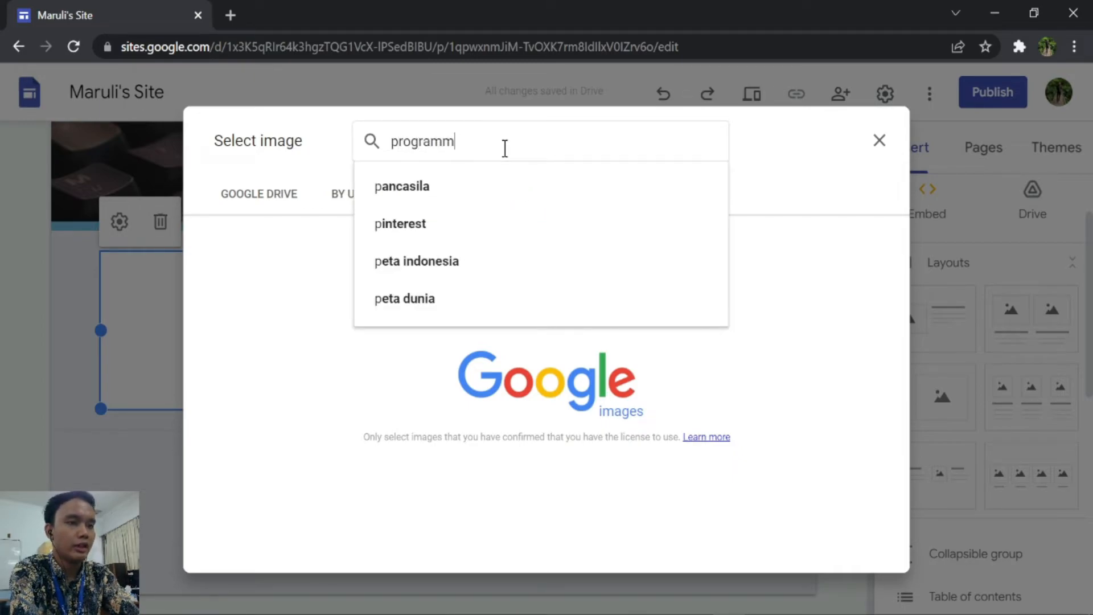
pyautogui.press('Return')
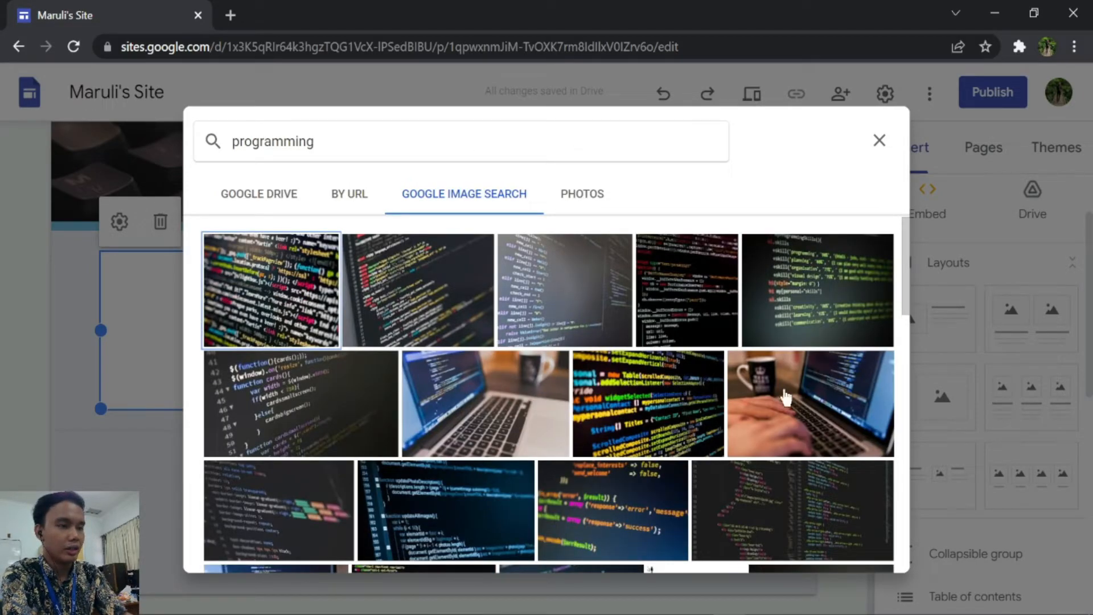
pyautogui.click(491, 424)
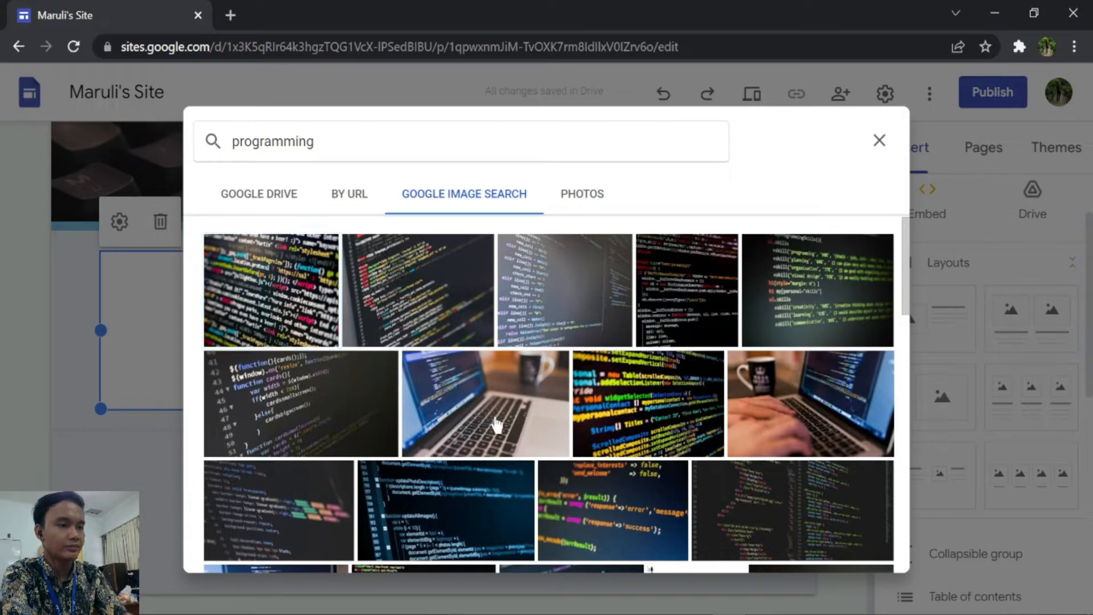
pyautogui.click(860, 560)
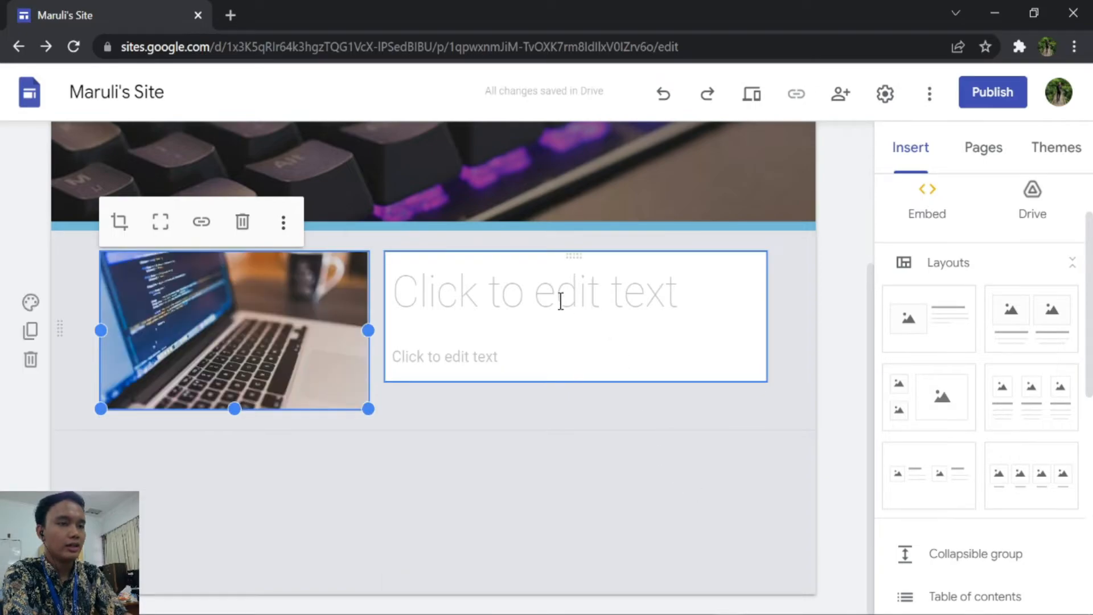
# Enter "Tentang Situs Ini" as the heading beside the laptop image.
pyautogui.click(487, 291)
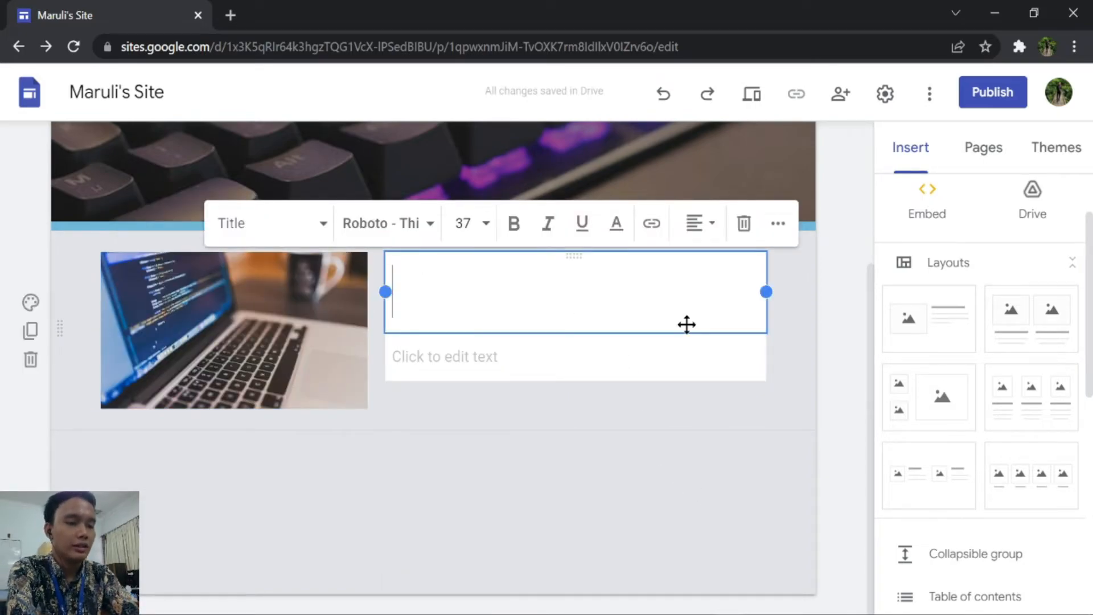
pyautogui.write('About')
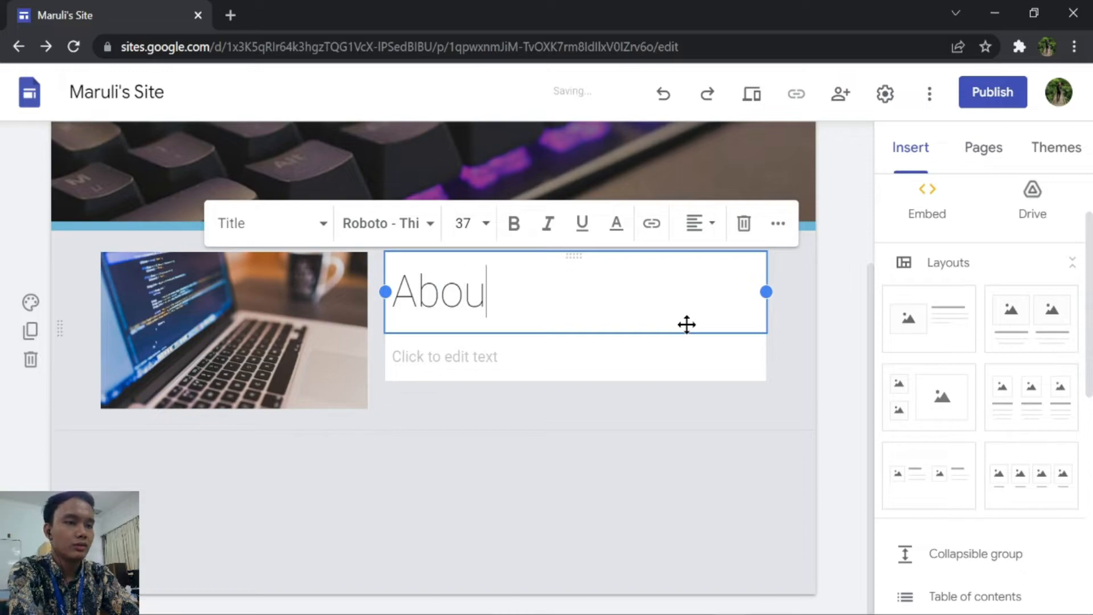
pyautogui.press('BackSpace')
pyautogui.press('BackSpace')
pyautogui.press('BackSpace')
pyautogui.press('BackSpace')
pyautogui.press('BackSpace')
pyautogui.write('Tentang Situ')
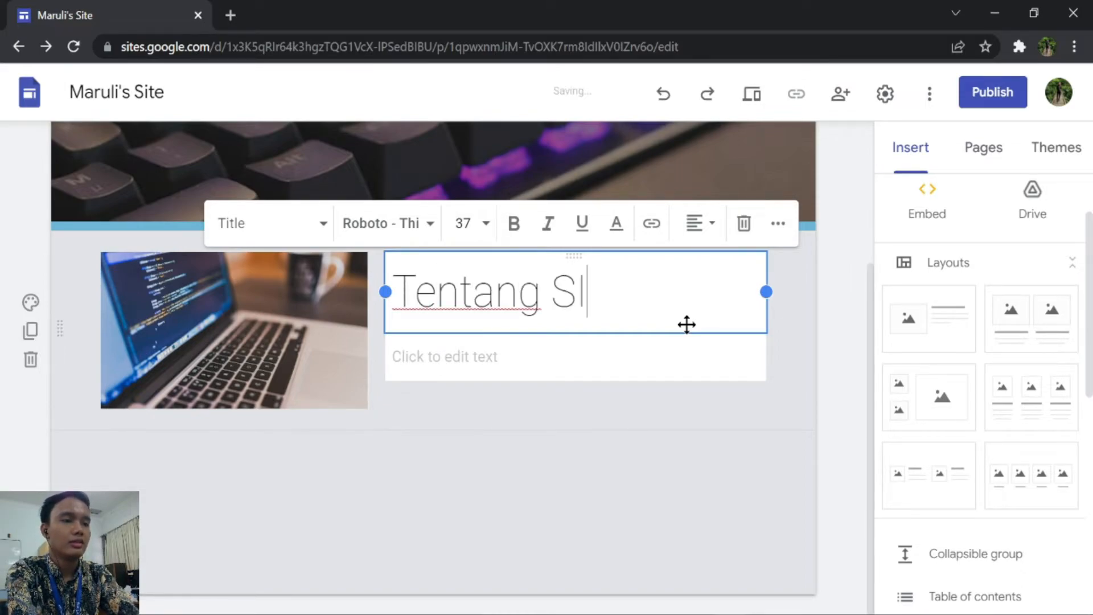
pyautogui.press('BackSpace')
pyautogui.press('BackSpace')
pyautogui.press('BackSpace')
pyautogui.write('iu')
pyautogui.press('BackSpace')
pyautogui.write('tus Ini')
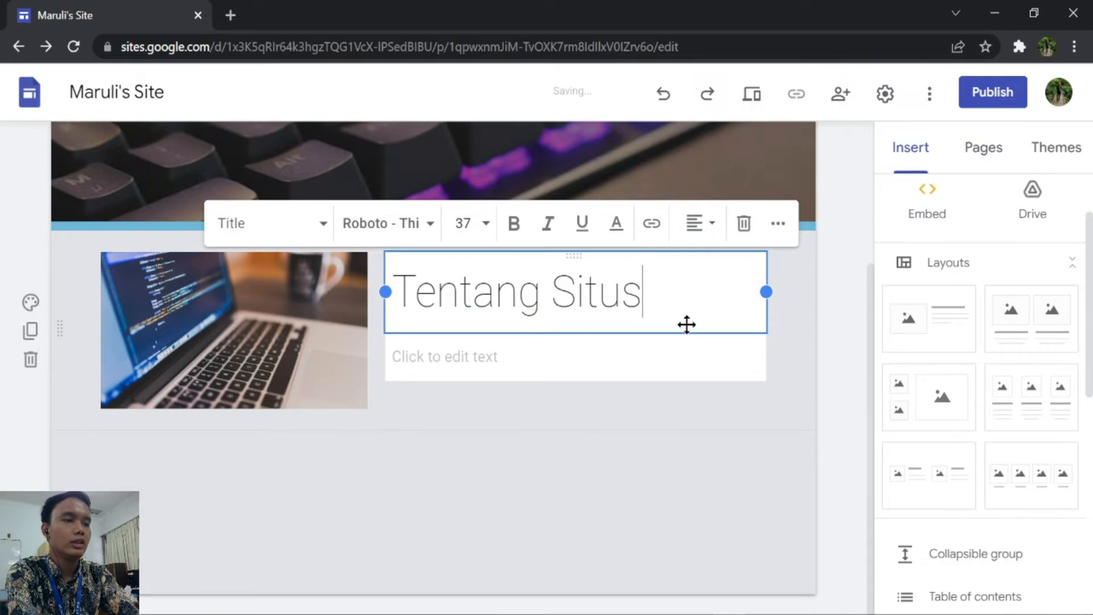
# Make the "Tentang Situs Ini" heading bold.
pyautogui.tripleClick(585, 287)
pyautogui.moveTo(706, 292); pyautogui.dragTo(336, 296)
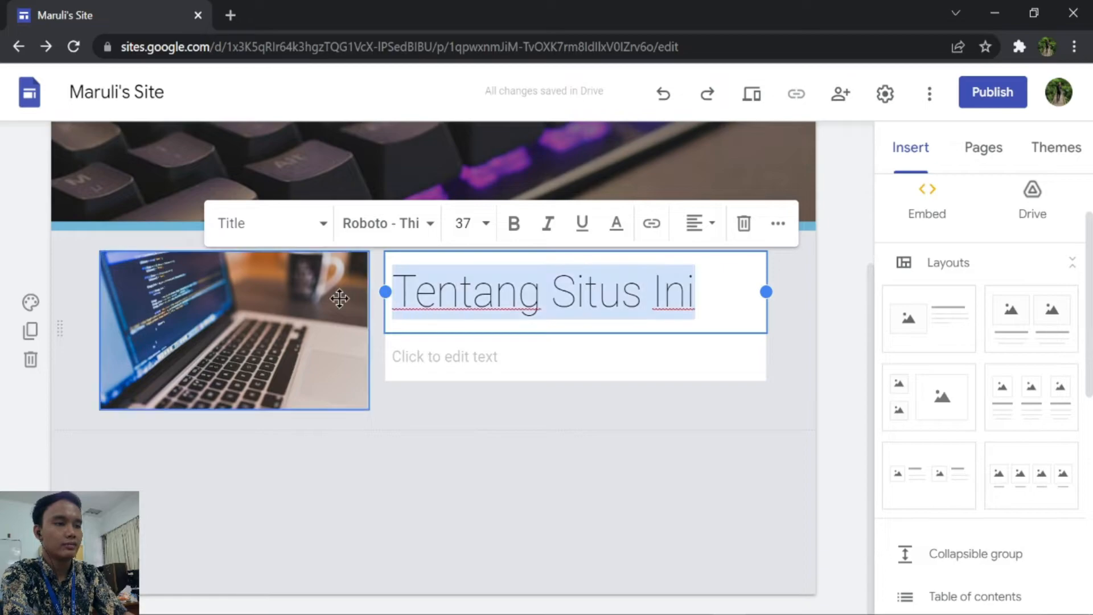
pyautogui.click(514, 228)
# Enter "Situs web ini berisi tentang kegemaranku belajar dan seterusnya......" as the body text below the "Tentang Situs Ini" heading.
pyautogui.click(581, 361)
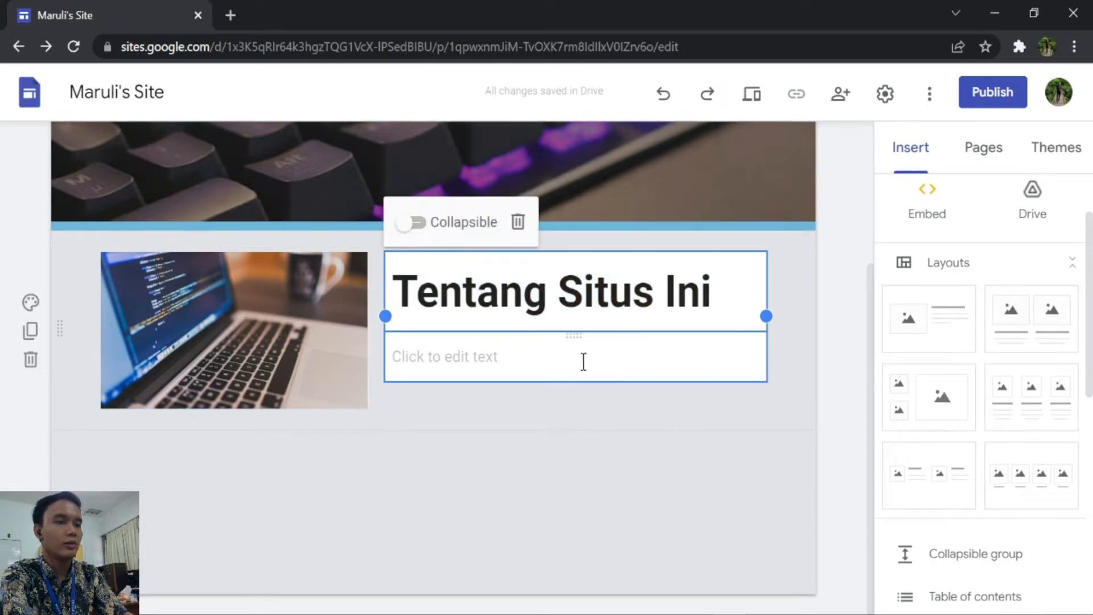
pyautogui.write('Situs')
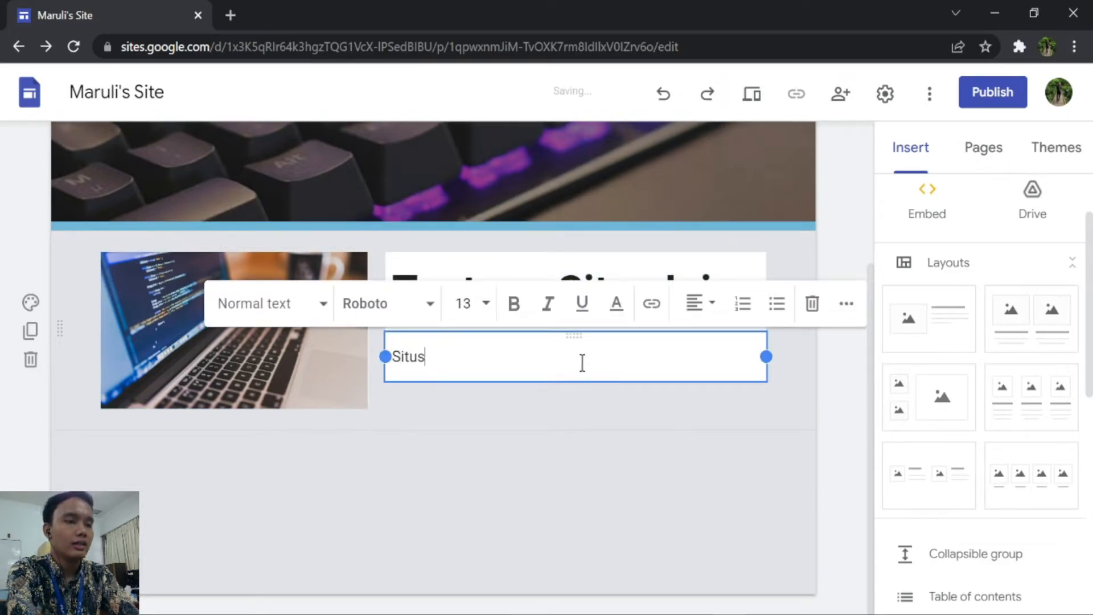
pyautogui.write(' web ini beris')
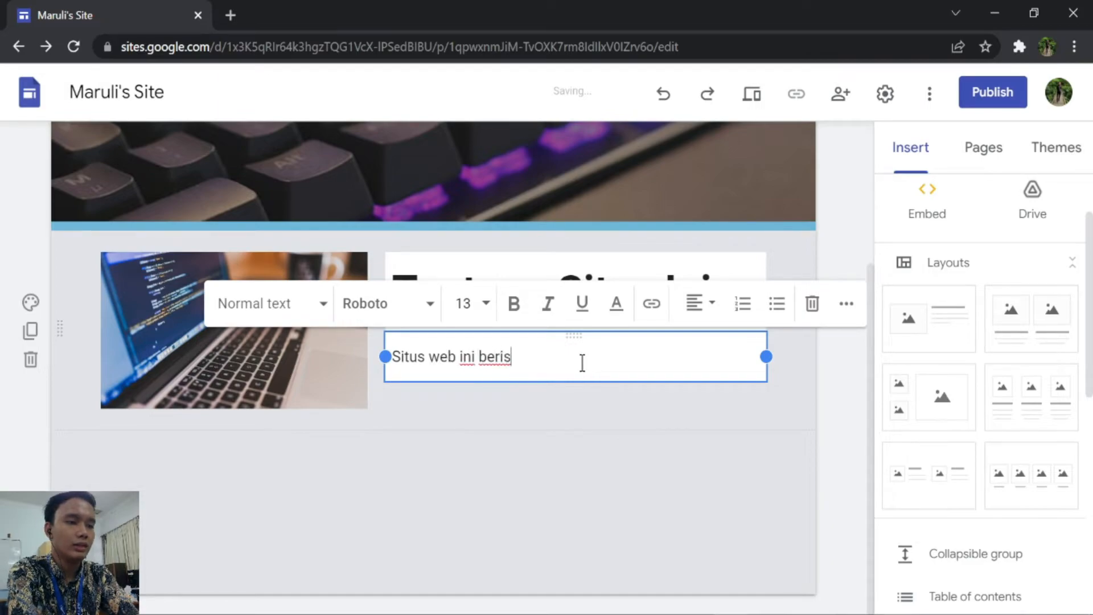
pyautogui.write('i tentan')
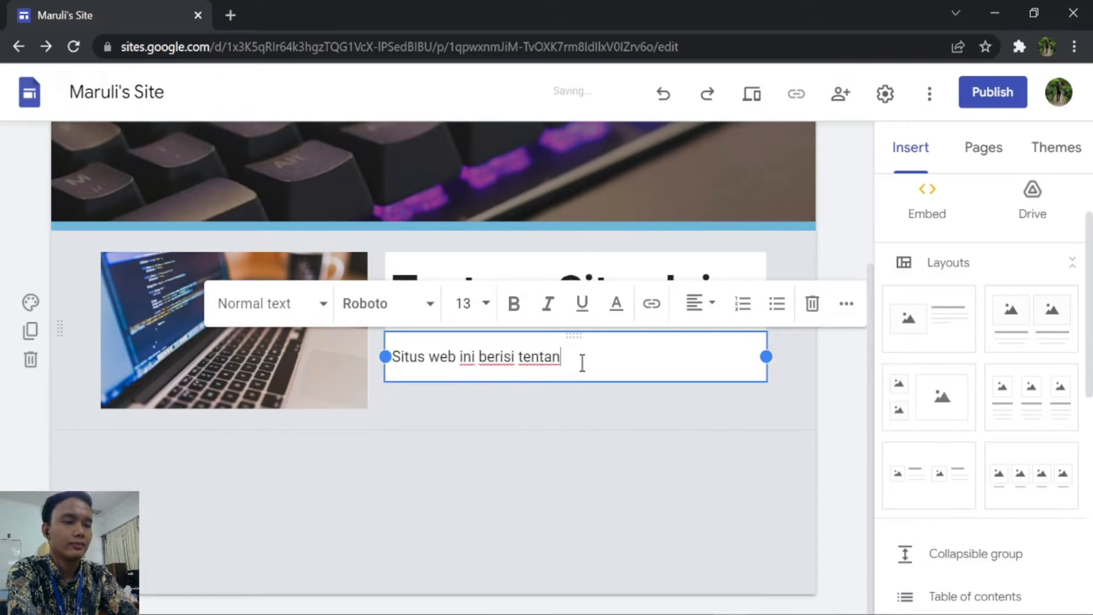
pyautogui.write('g kegemarankau')
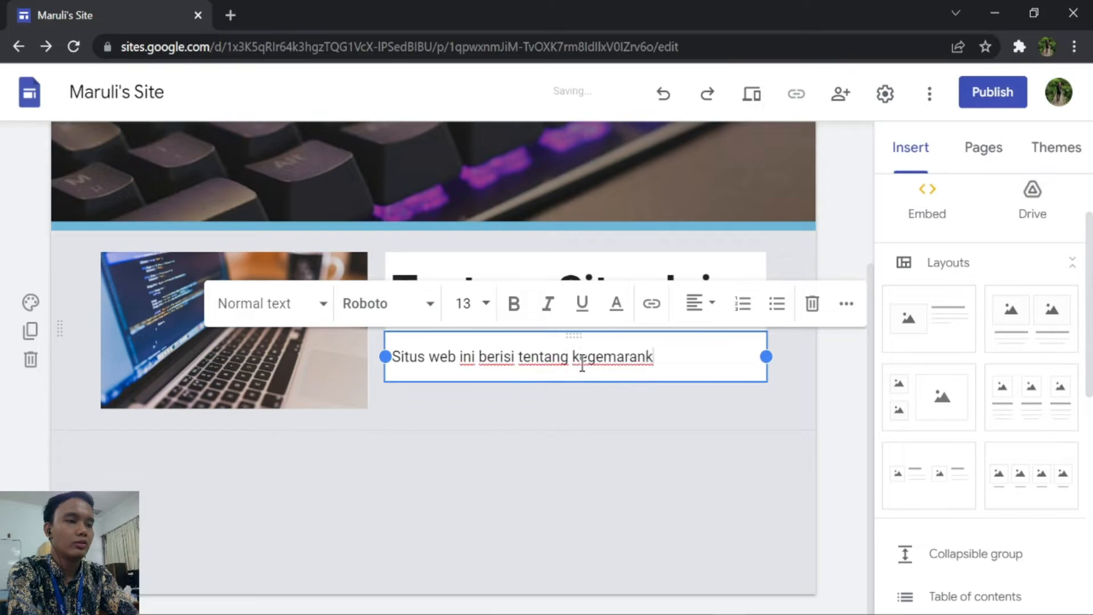
pyautogui.press('BackSpace')
pyautogui.press('BackSpace')
pyautogui.press('BackSpace')
pyautogui.write('u be')
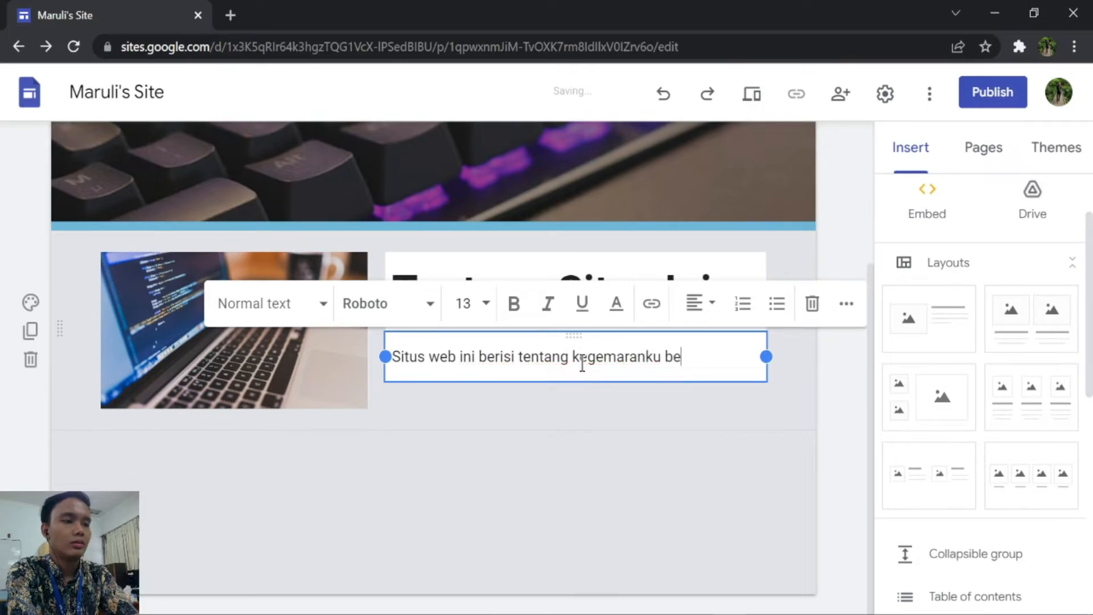
pyautogui.write('lajar da')
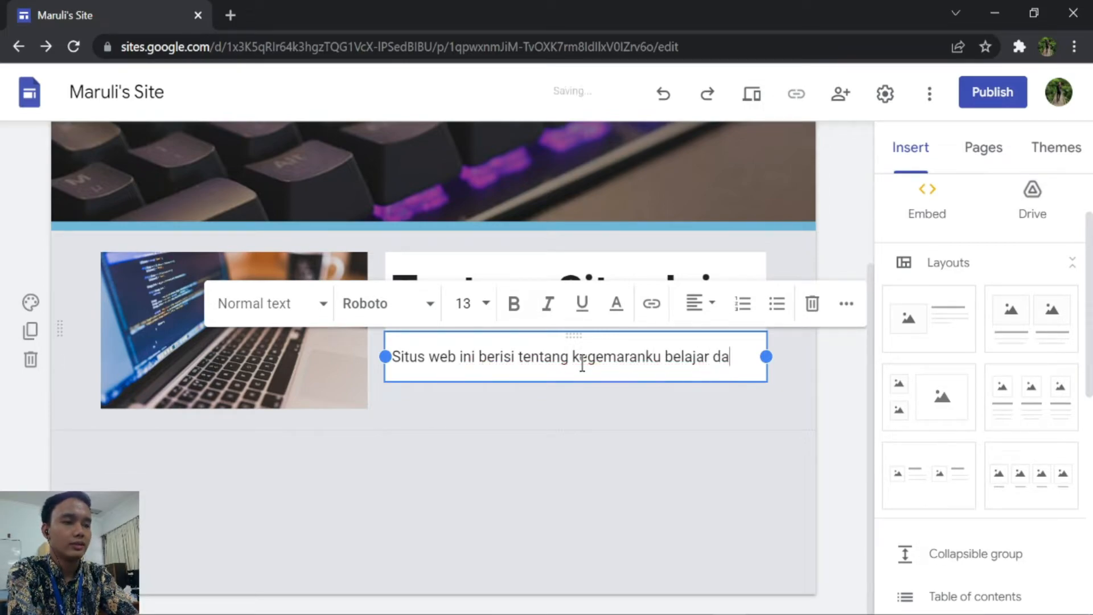
pyautogui.write('n seteru')
pyautogui.press('BackSpace')
pyautogui.press('BackSpace')
pyautogui.write('er')
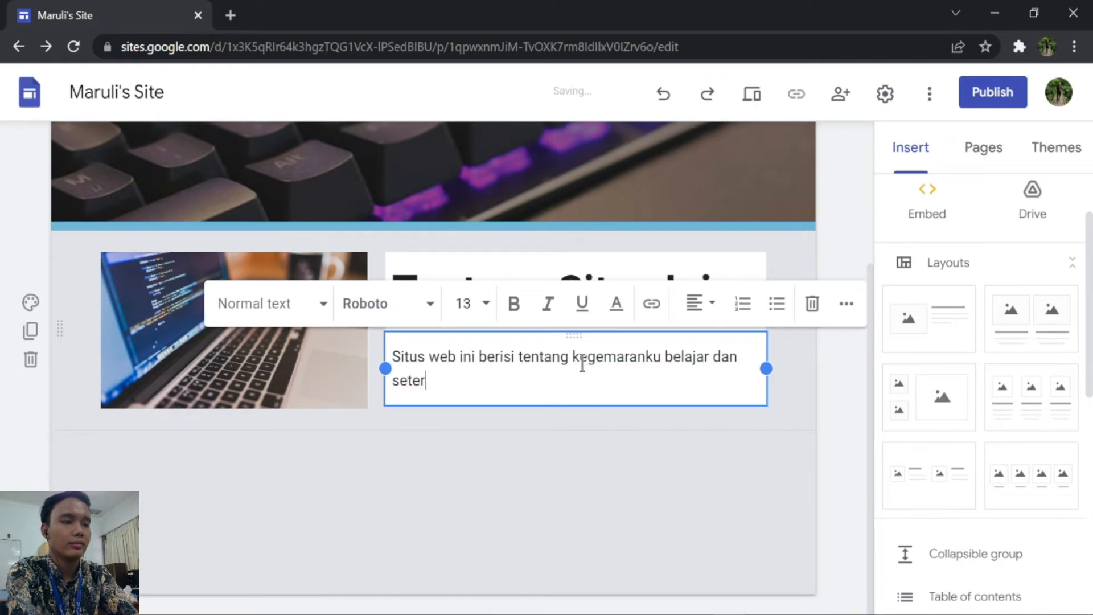
pyautogui.write('usnya......')
pyautogui.click(849, 429)
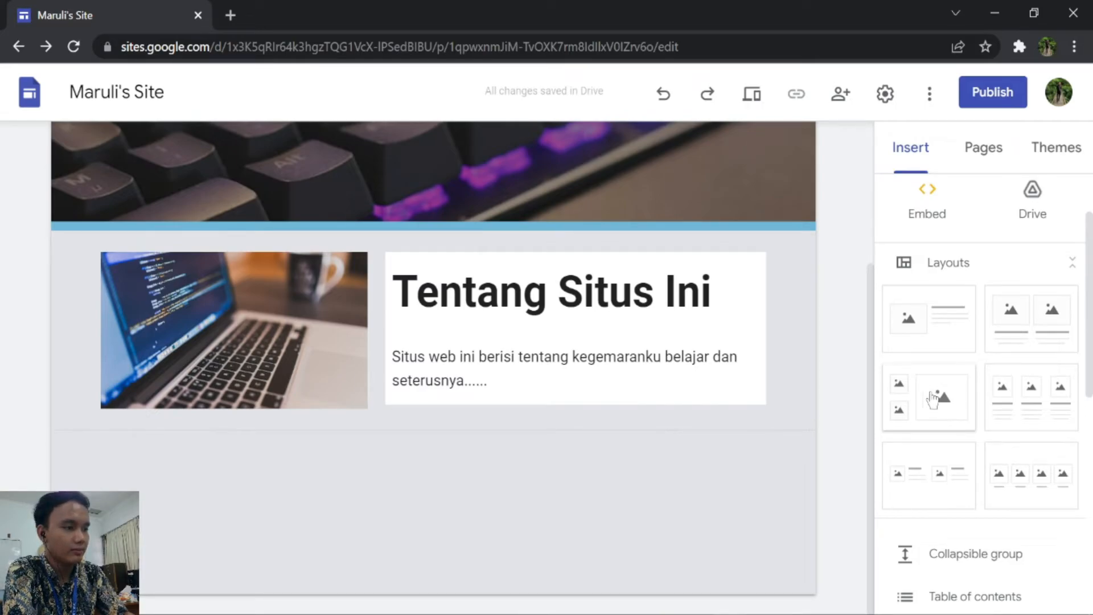
# Insert the layout with two small stacked placeholders beside a large one below the "Tentang Situs Ini" section.
pyautogui.click(959, 417)
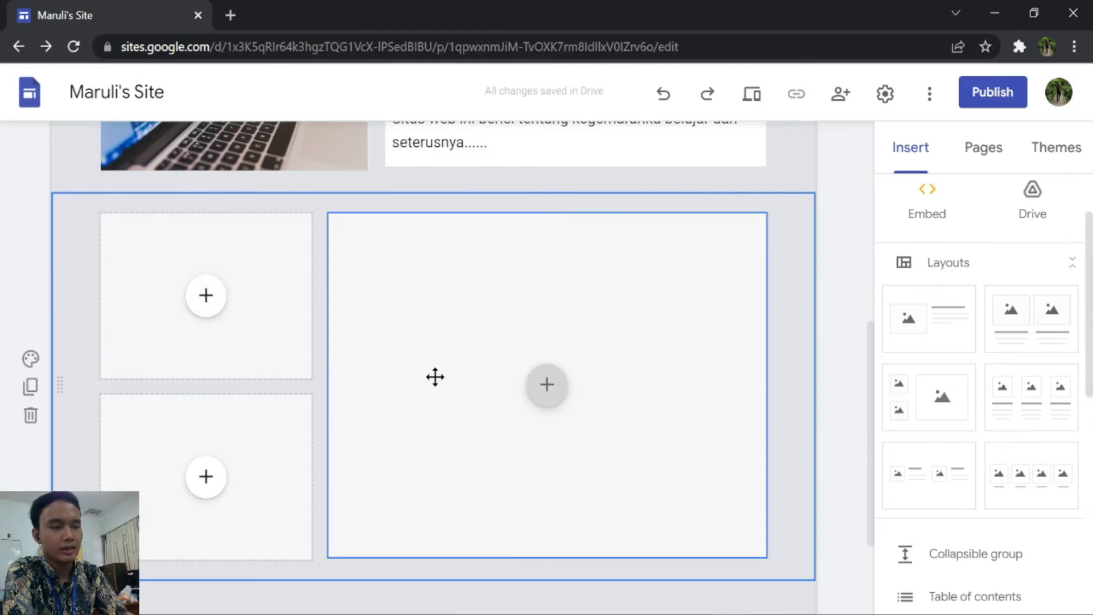
pyautogui.scroll(5, 249, 293)
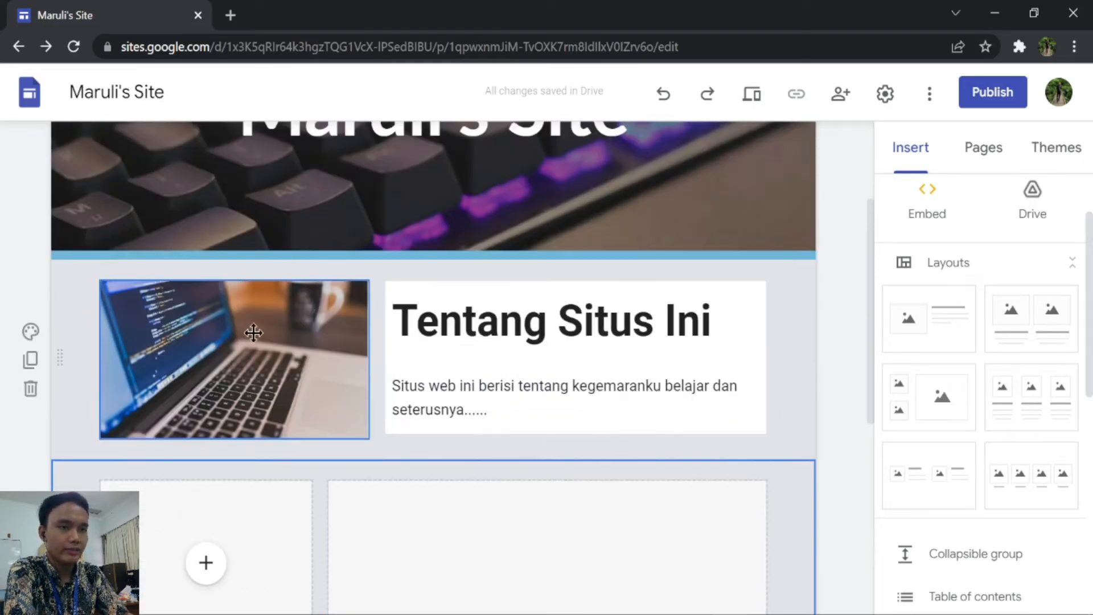
pyautogui.scroll(-5, 254, 336)
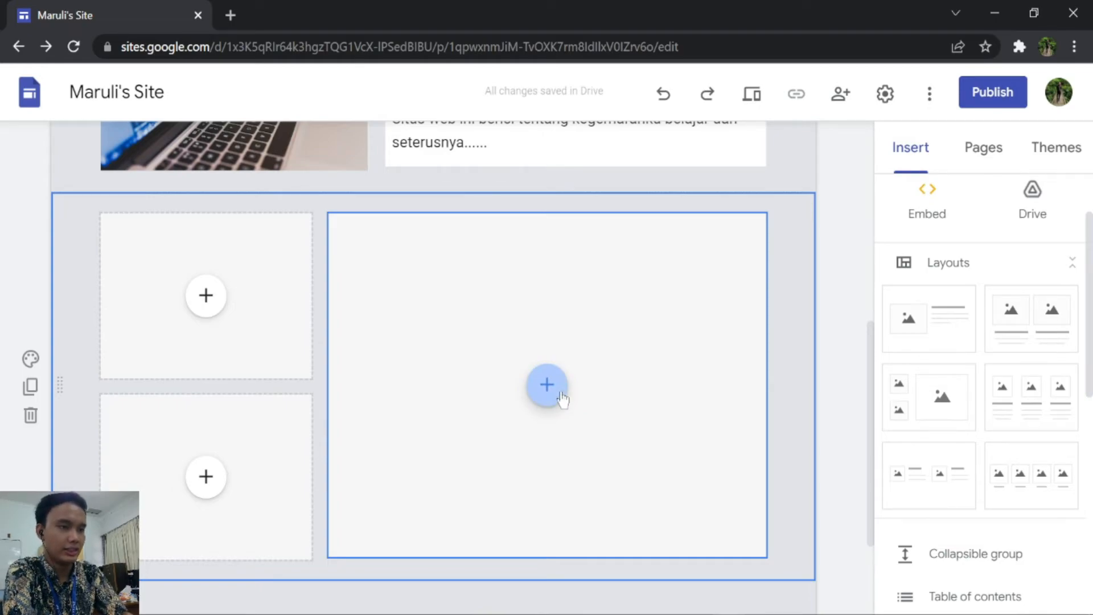
# Fill the large placeholder with the YouTube video "Scratch - Permainan Tangkap Benda (Part 1)", found by searching for the channel name.
pyautogui.click(562, 392)
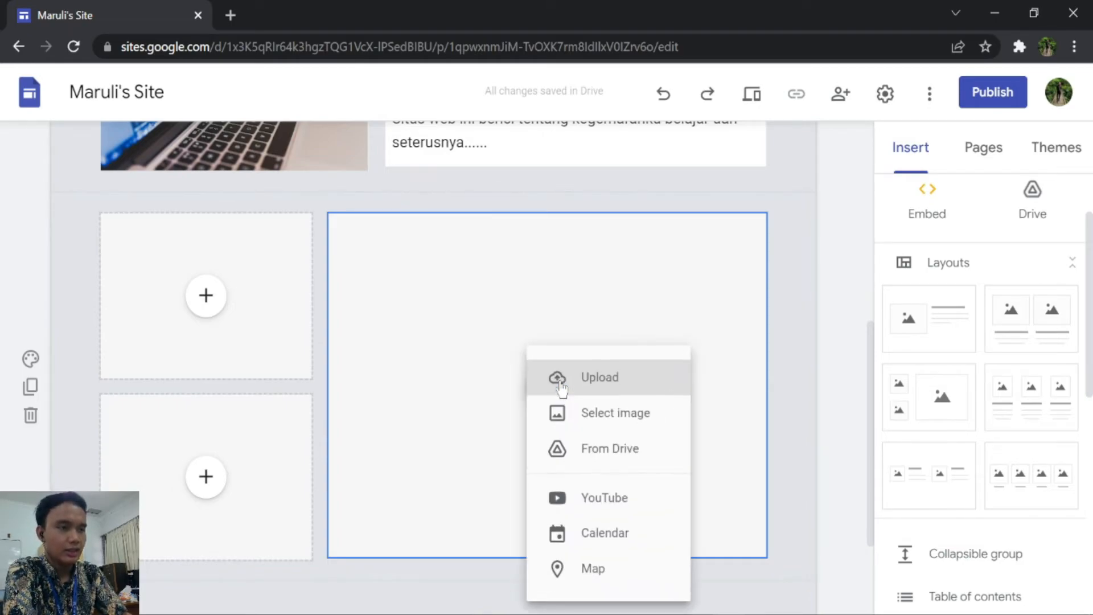
pyautogui.click(613, 497)
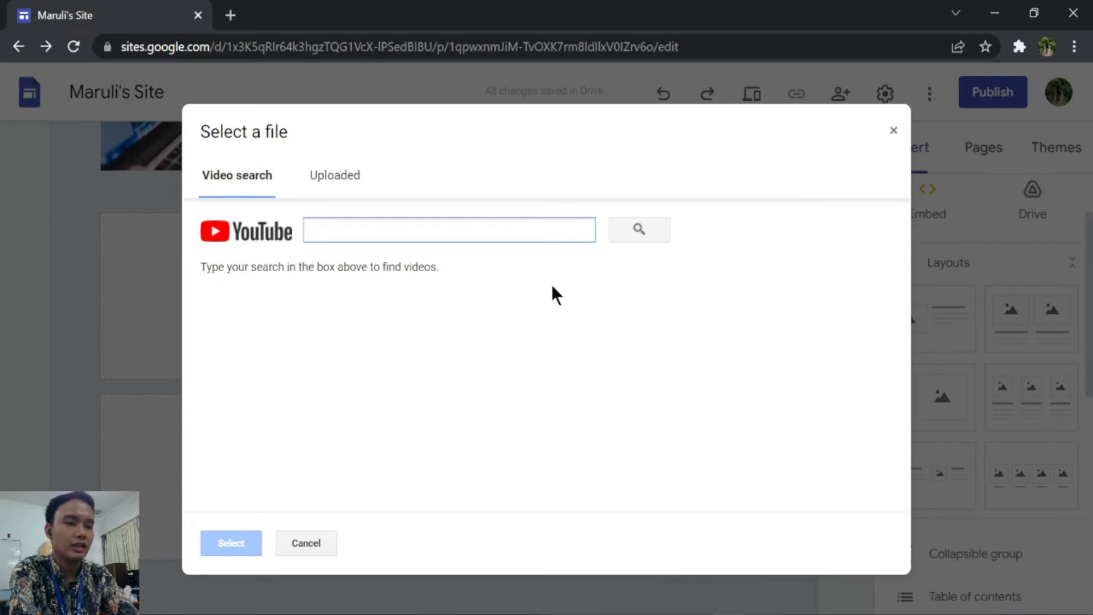
pyautogui.write('marulitn')
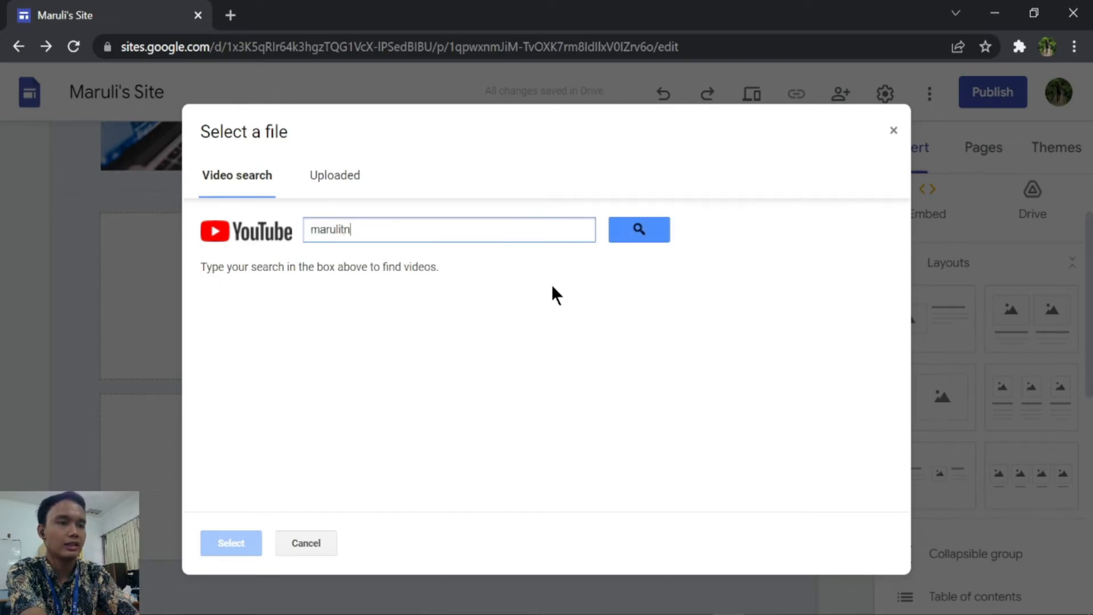
pyautogui.press('Return')
pyautogui.scroll(-3, 541, 310)
pyautogui.scroll(3, 547, 316)
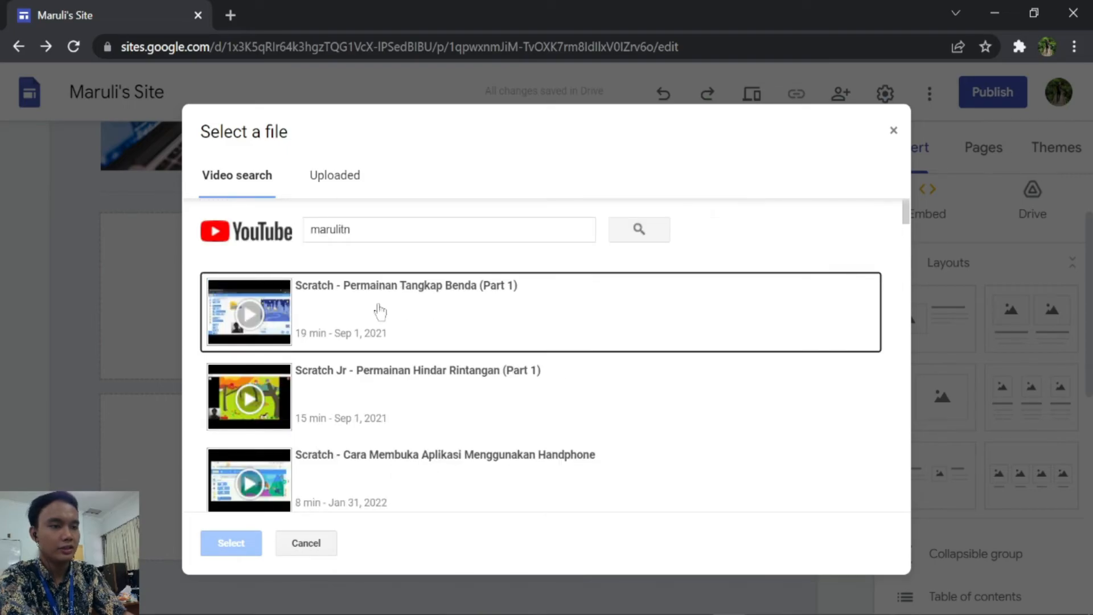
pyautogui.click(380, 312)
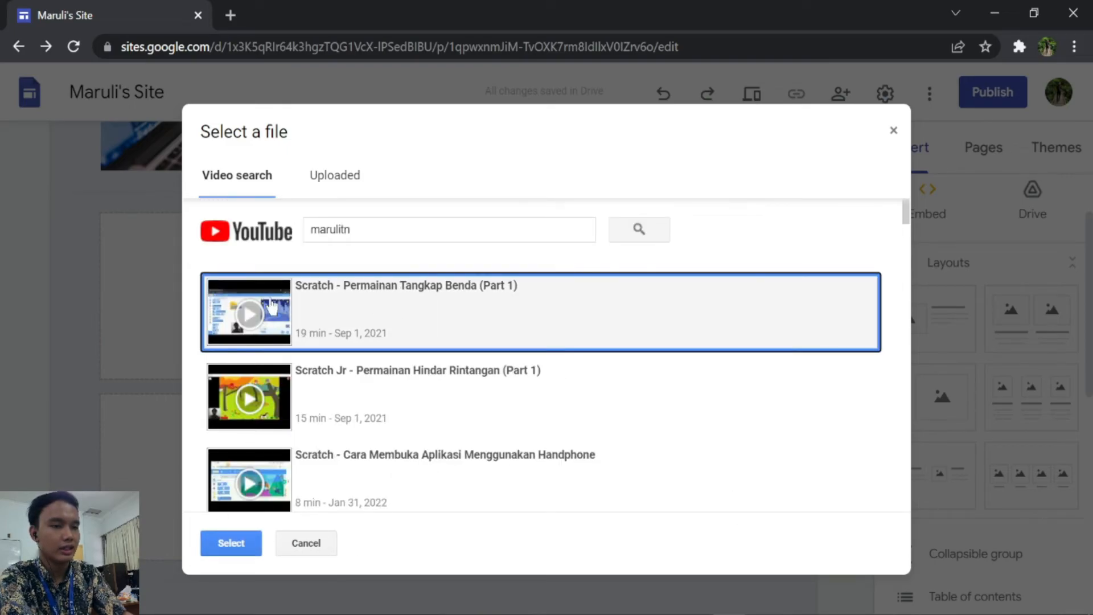
pyautogui.click(231, 545)
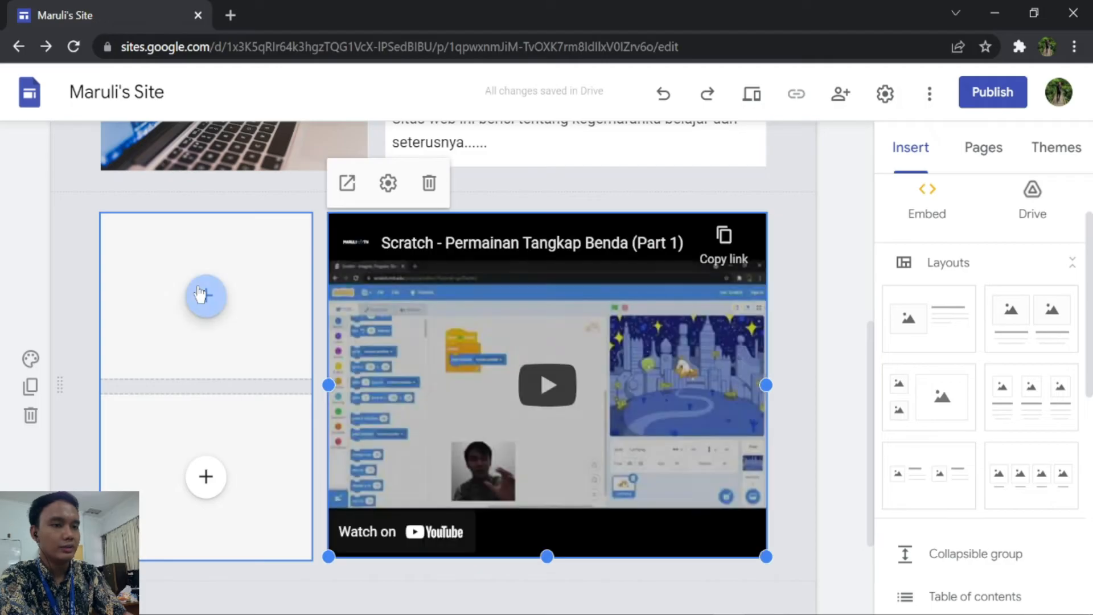
# Fill the upper small placeholder with the YouTube video "Scratch - Monyet Kalkulator" from a search for the same channel.
pyautogui.click(202, 294)
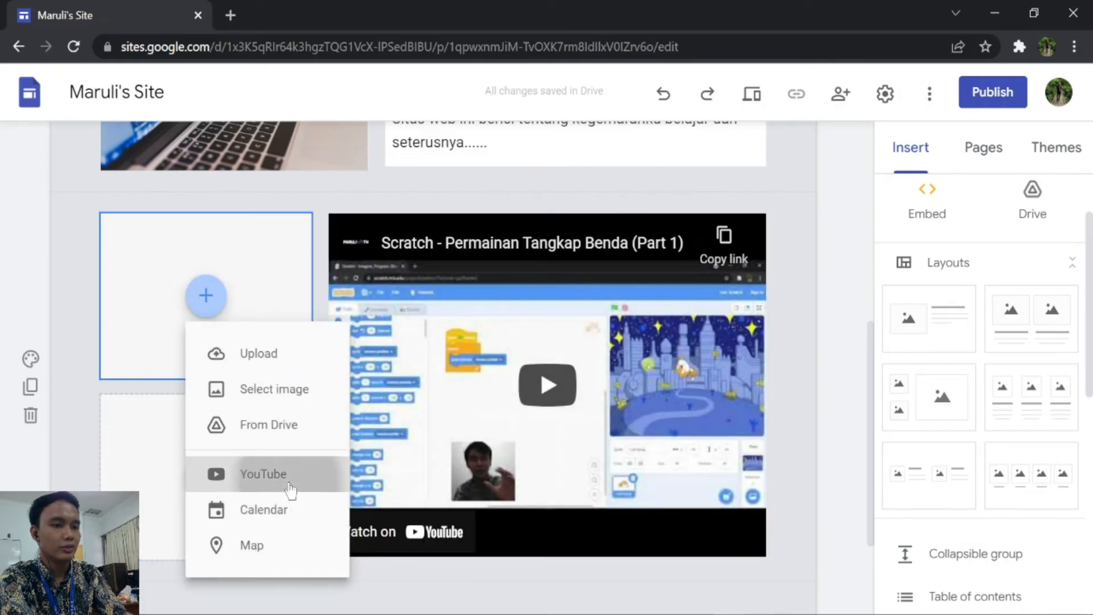
pyautogui.click(289, 481)
pyautogui.write('marulih')
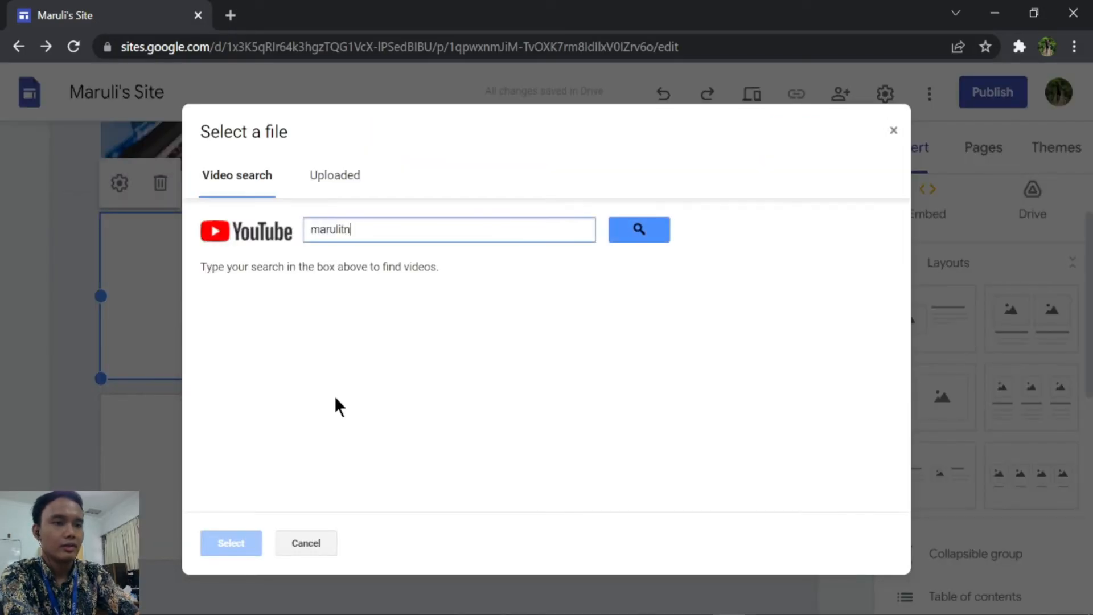
pyautogui.press('Return')
pyautogui.scroll(-4, 370, 399)
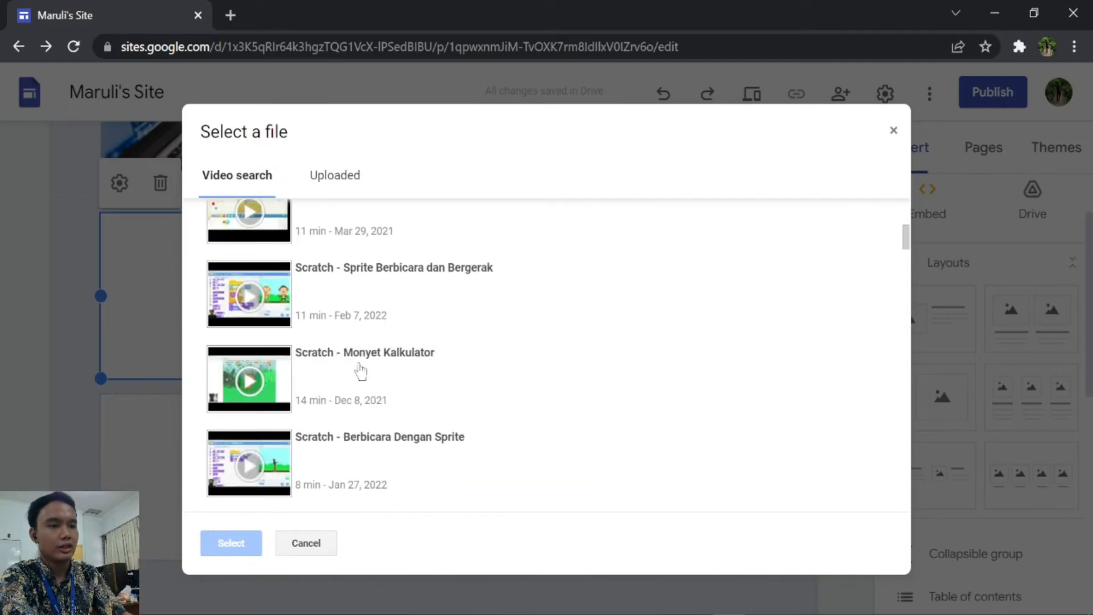
pyautogui.click(360, 371)
pyautogui.click(228, 544)
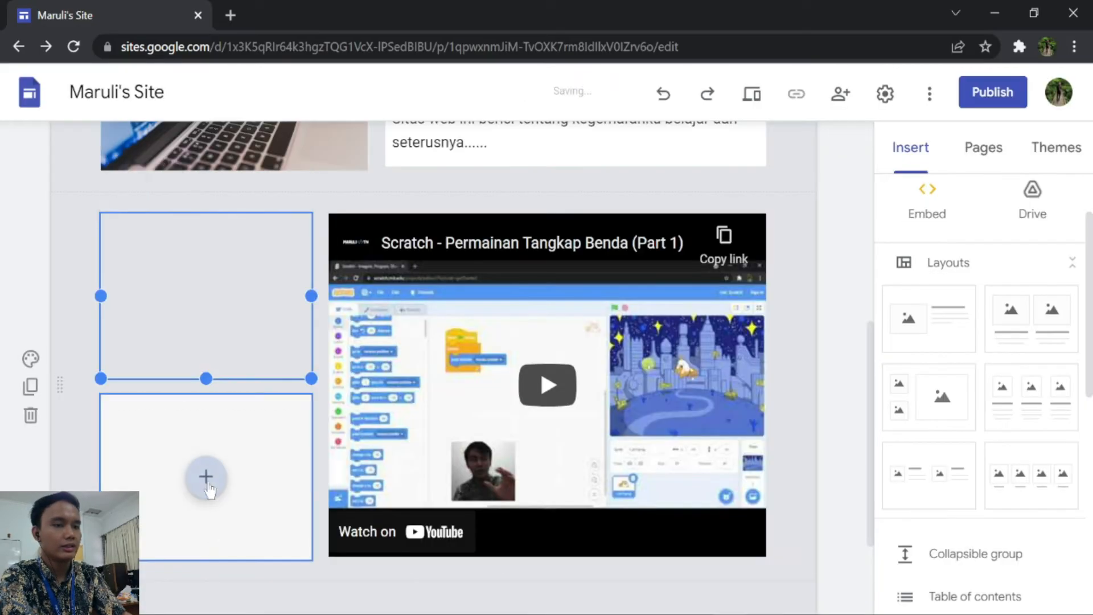
# Fill the lower small placeholder with the YouTube video "Scratch - Monyet Penjumlahan" from a search for the same channel.
pyautogui.click(207, 475)
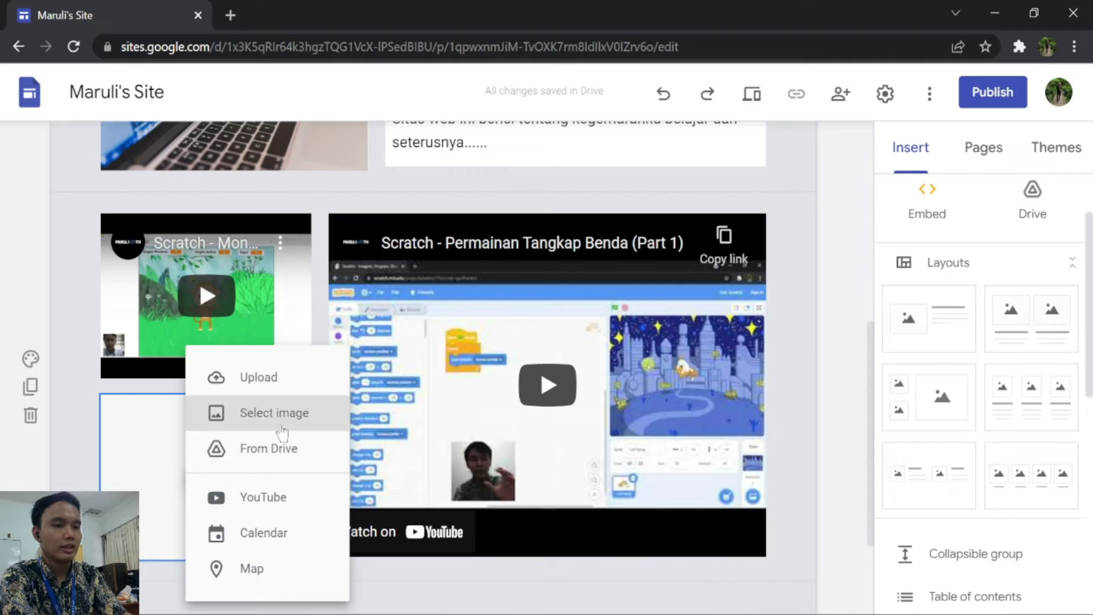
pyautogui.click(289, 496)
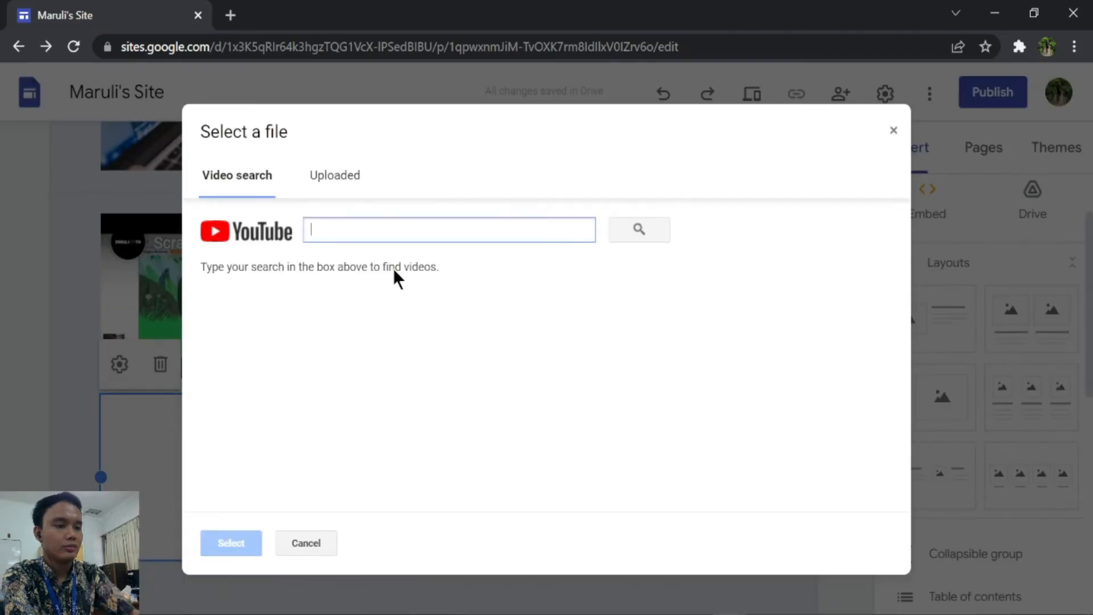
pyautogui.write('marulitn')
pyautogui.press('Return')
pyautogui.scroll(-10, 398, 409)
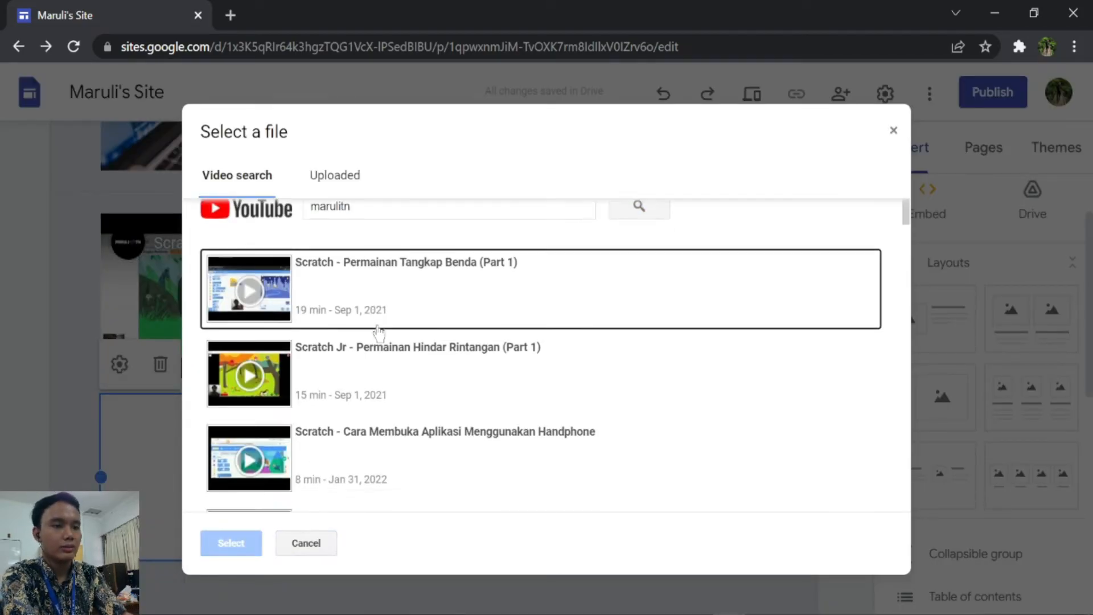
pyautogui.scroll(-2, 376, 408)
pyautogui.click(383, 361)
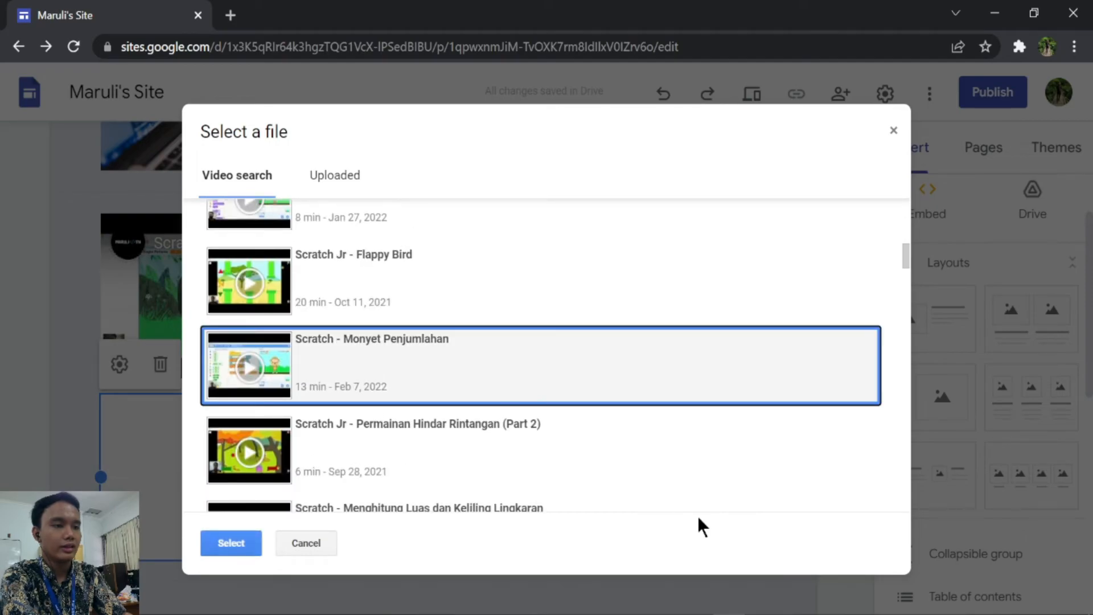
pyautogui.click(202, 541)
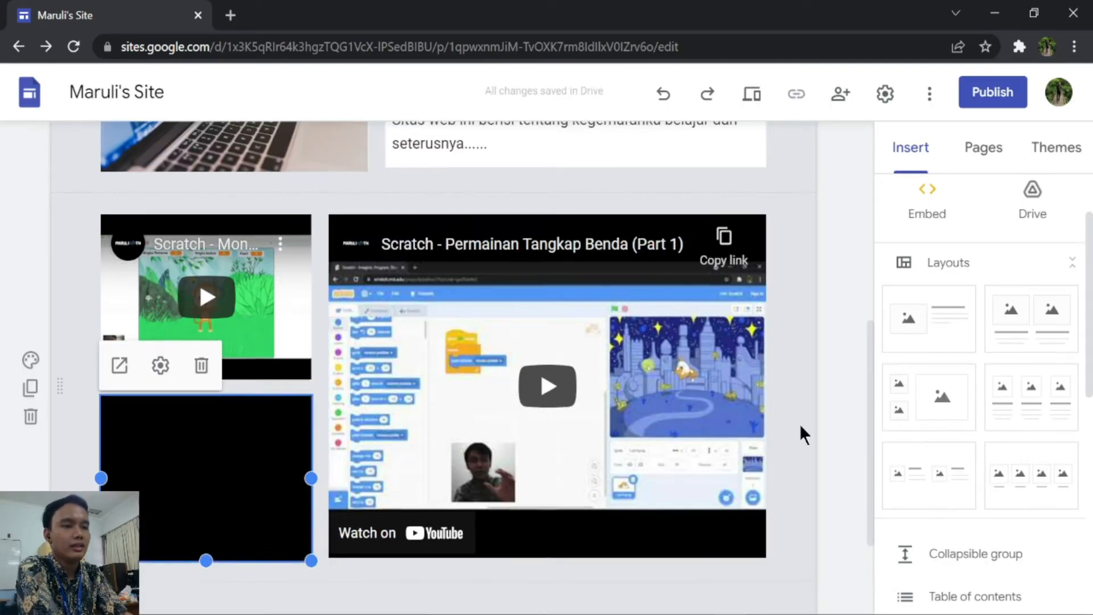
# Review the Home page from its header through the image-and-text section to the three embedded videos.
pyautogui.scroll(6, 804, 413)
pyautogui.scroll(-4, 804, 413)
pyautogui.scroll(-4, 804, 413)
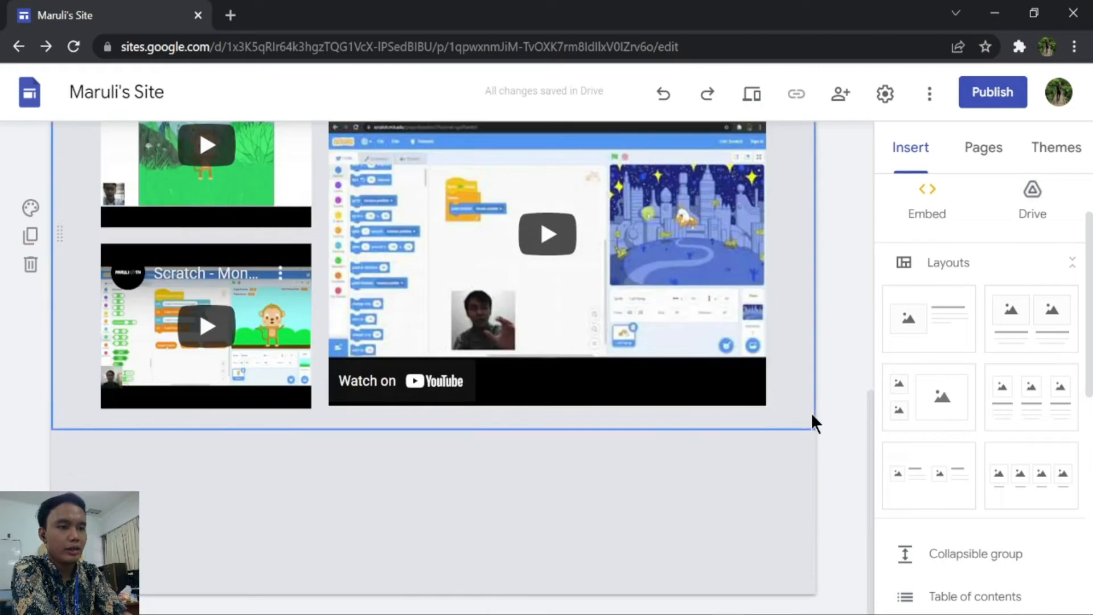
pyautogui.scroll(10, 811, 413)
pyautogui.scroll(-3, 569, 469)
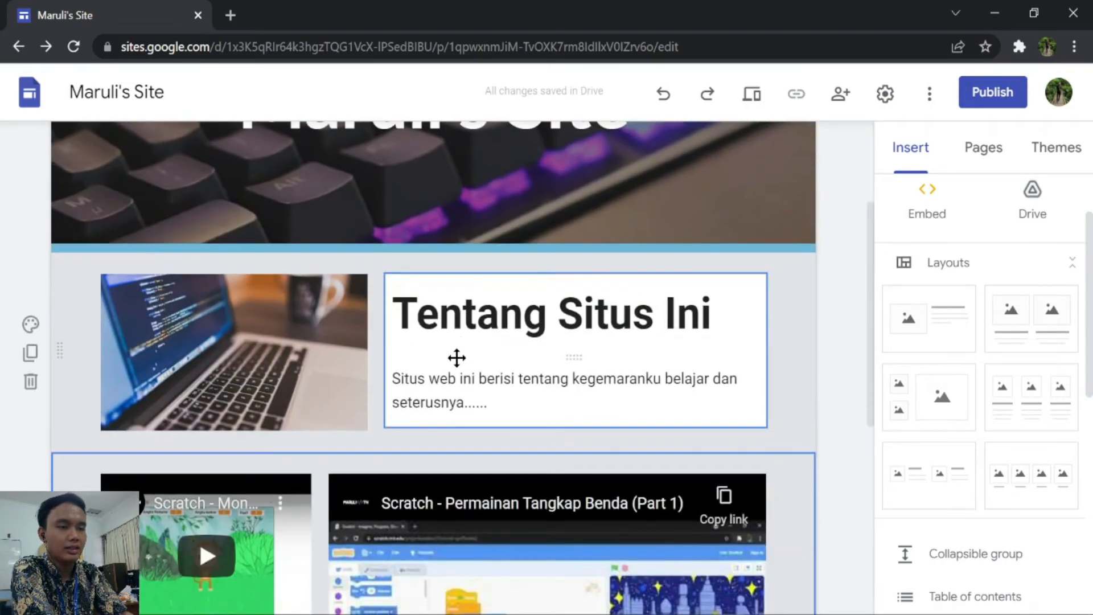
pyautogui.scroll(-7, 453, 359)
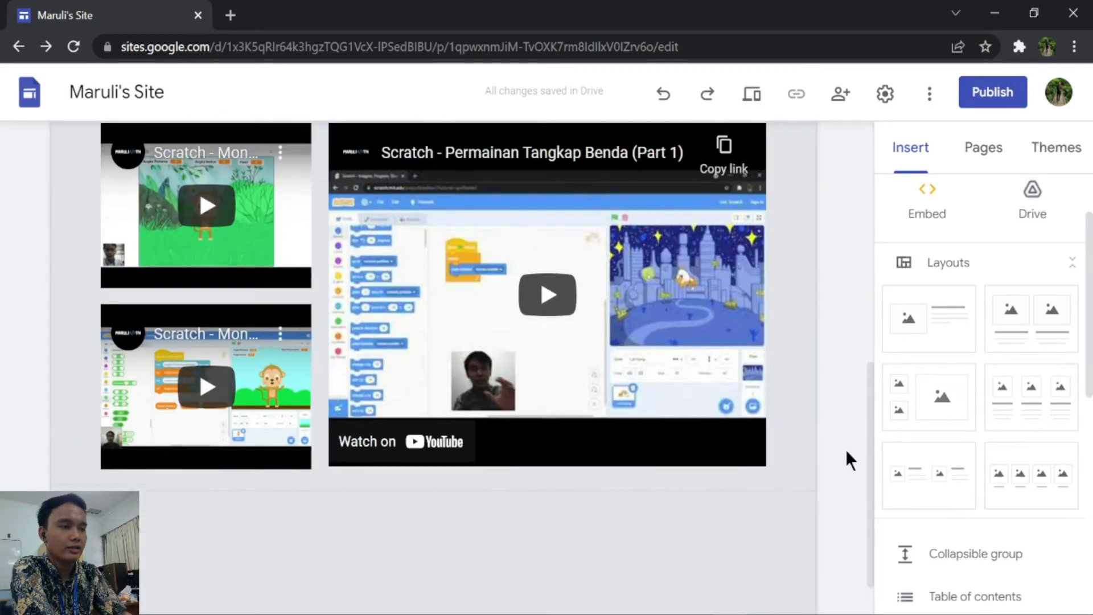
pyautogui.scroll(10, 845, 449)
pyautogui.scroll(1, 947, 426)
# Look through the elements available for insertion, from text boxes and layouts to buttons, maps and Google files.
pyautogui.scroll(-10, 942, 429)
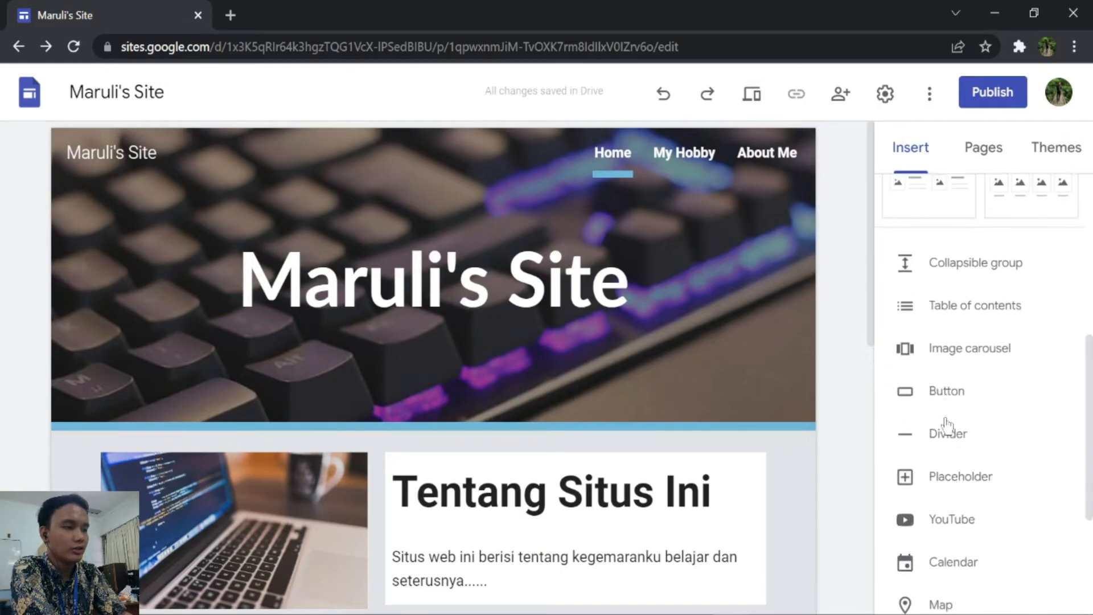
pyautogui.scroll(1, 959, 309)
pyautogui.scroll(8, 959, 307)
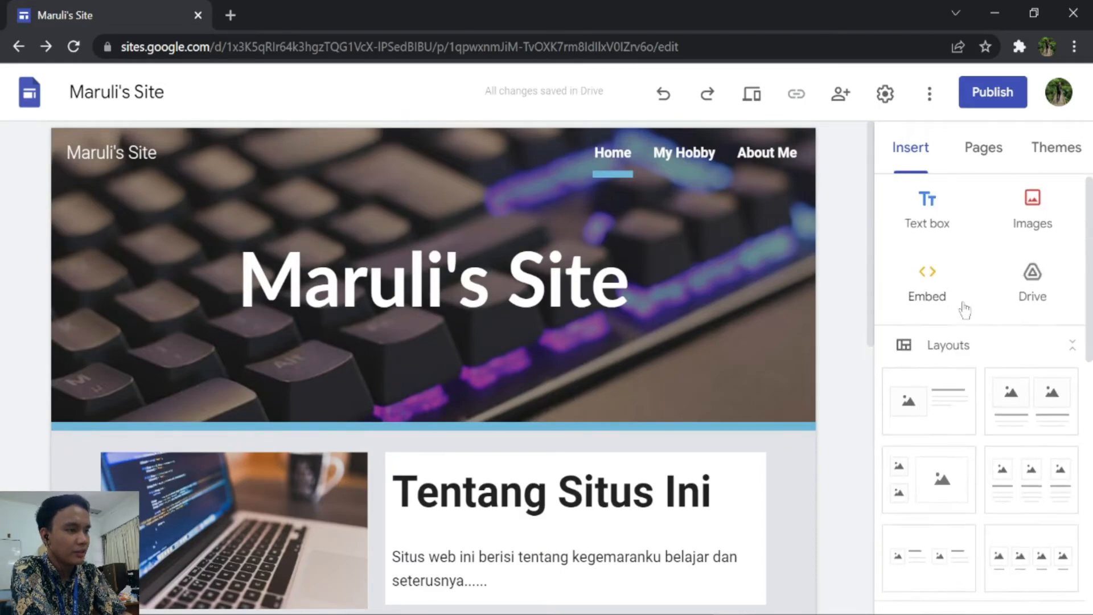
pyautogui.scroll(-2, 962, 310)
pyautogui.scroll(-3, 1009, 373)
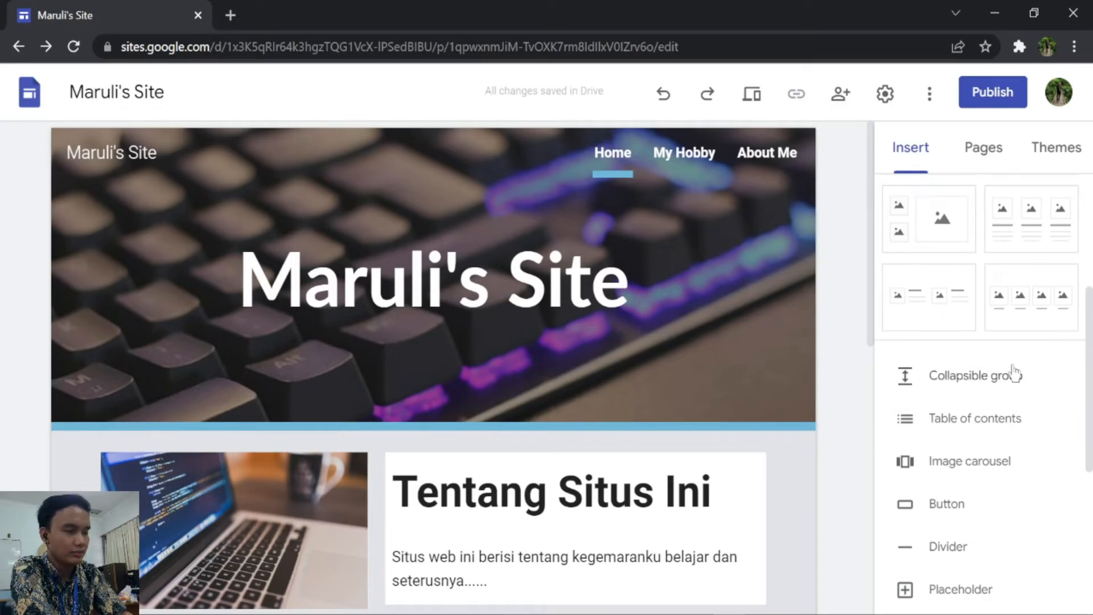
pyautogui.scroll(-4, 1030, 319)
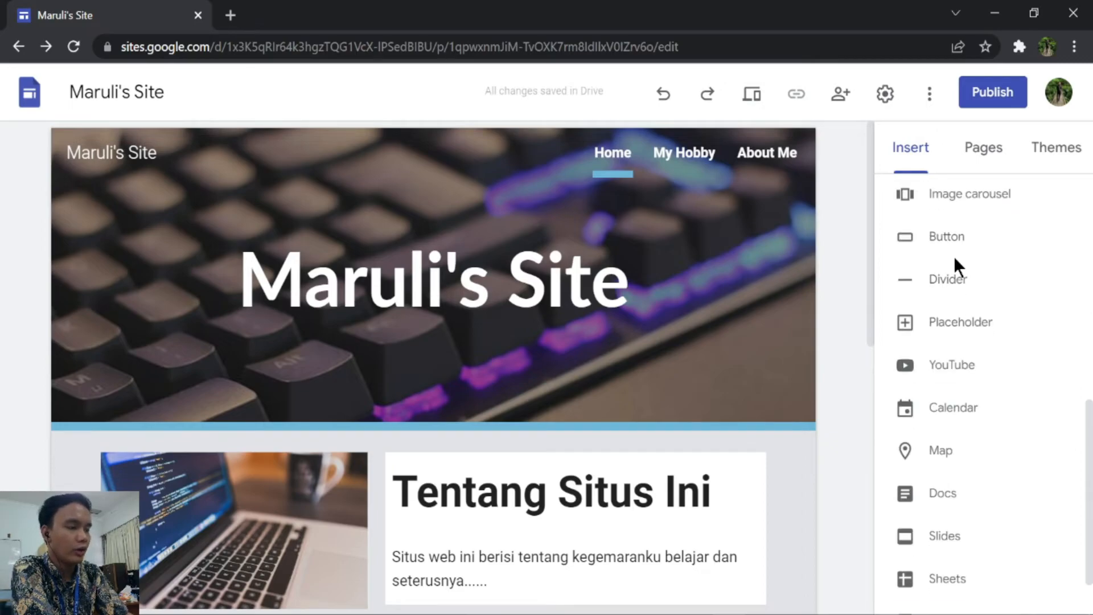
# Examine the remaining insertable elements, from collapsible groups and image carousels to Forms and Charts.
pyautogui.scroll(-1, 957, 268)
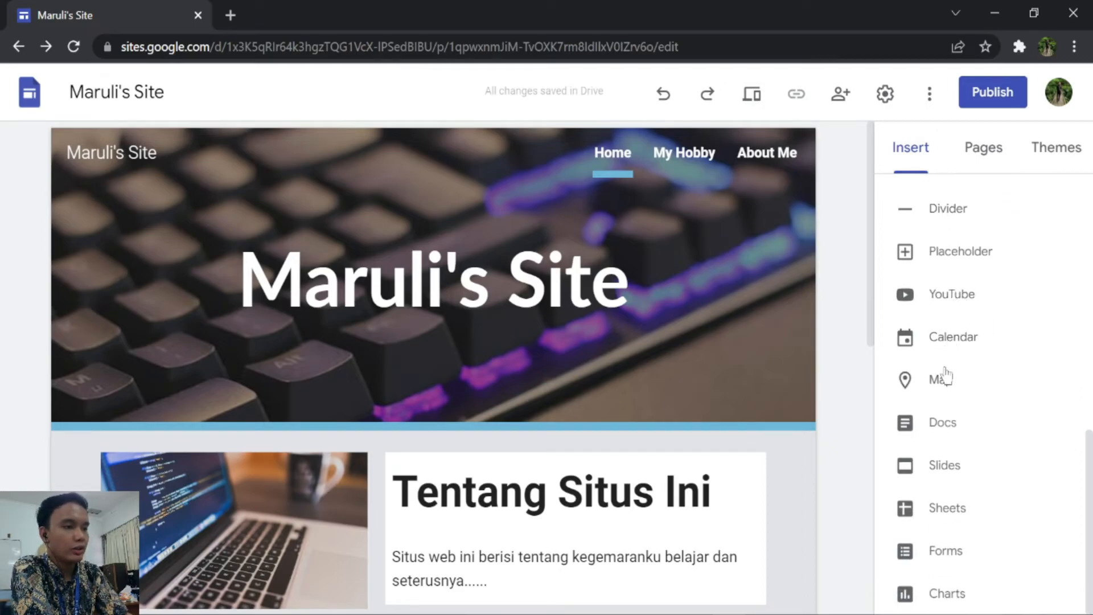
pyautogui.scroll(1, 998, 435)
pyautogui.scroll(-1, 999, 437)
pyautogui.scroll(3, 996, 444)
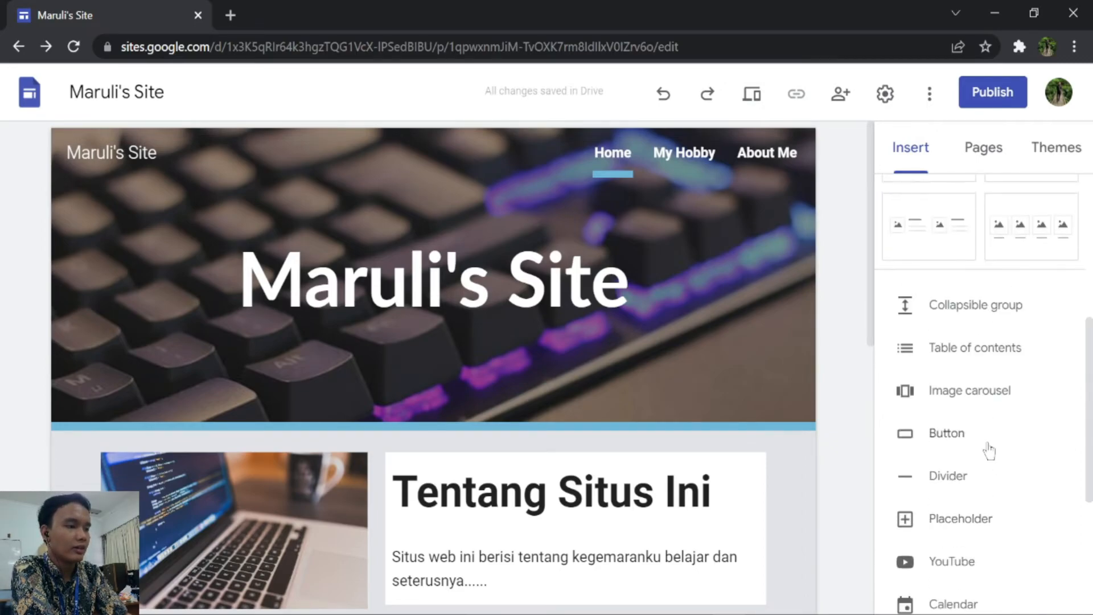
pyautogui.scroll(-1, 974, 444)
pyautogui.scroll(1, 968, 421)
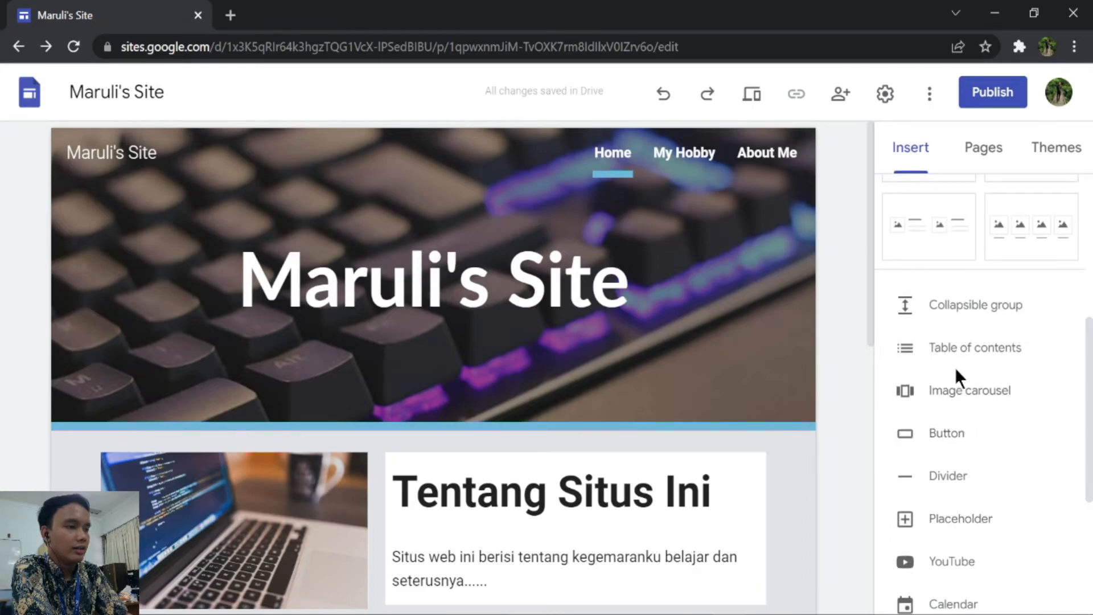
pyautogui.scroll(-3, 957, 370)
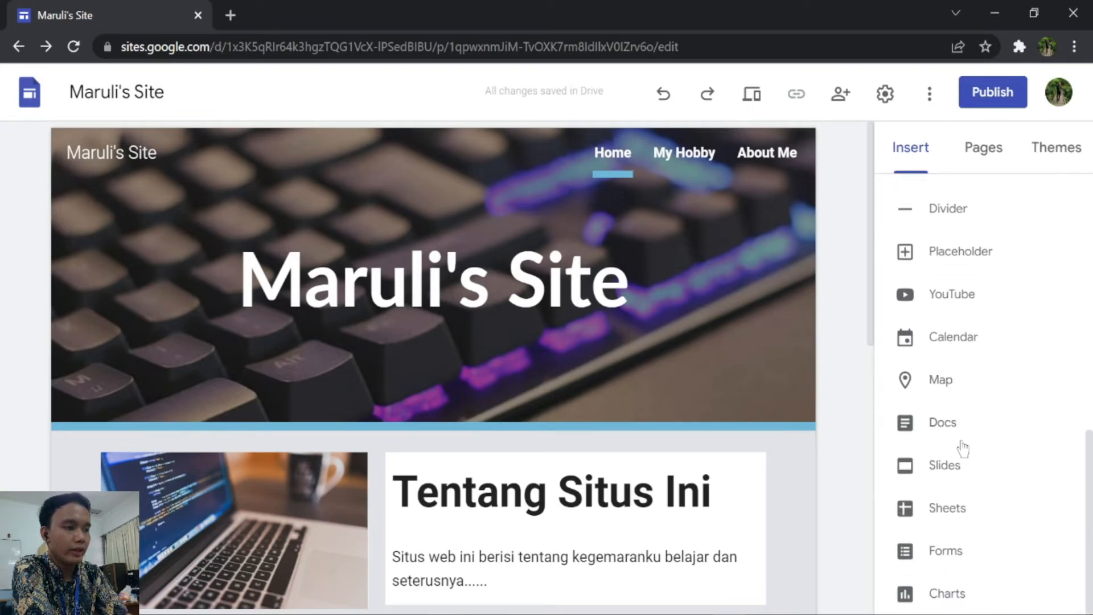
# Review the Home page's image-and-text section and the embedded YouTube videos below it.
pyautogui.scroll(-7, 836, 309)
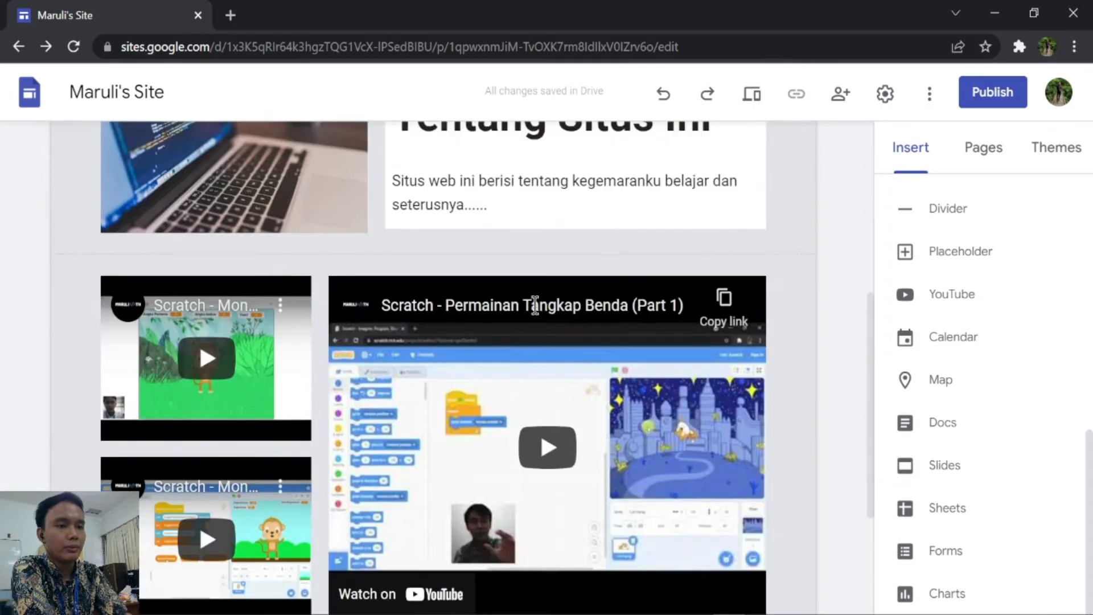
pyautogui.scroll(4, 364, 338)
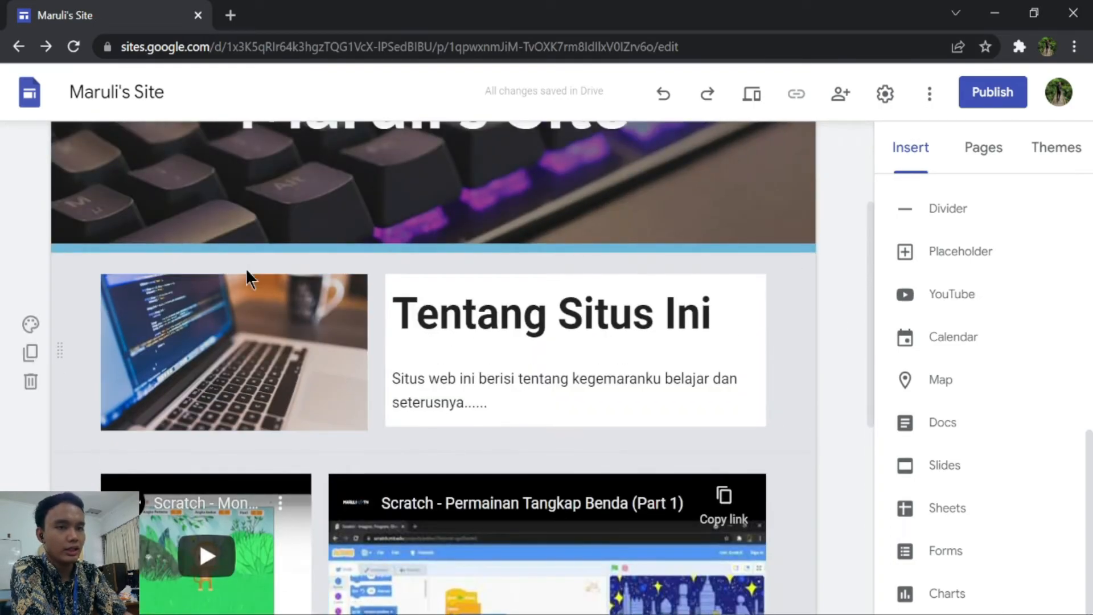
pyautogui.scroll(-3, 245, 268)
pyautogui.scroll(-4, 832, 293)
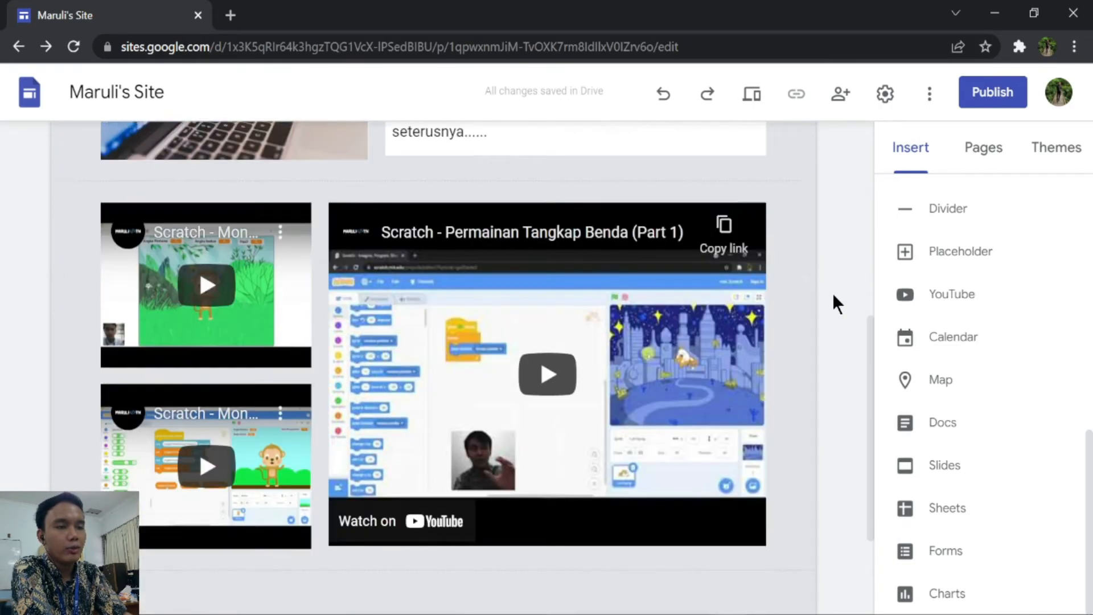
pyautogui.scroll(5, 832, 293)
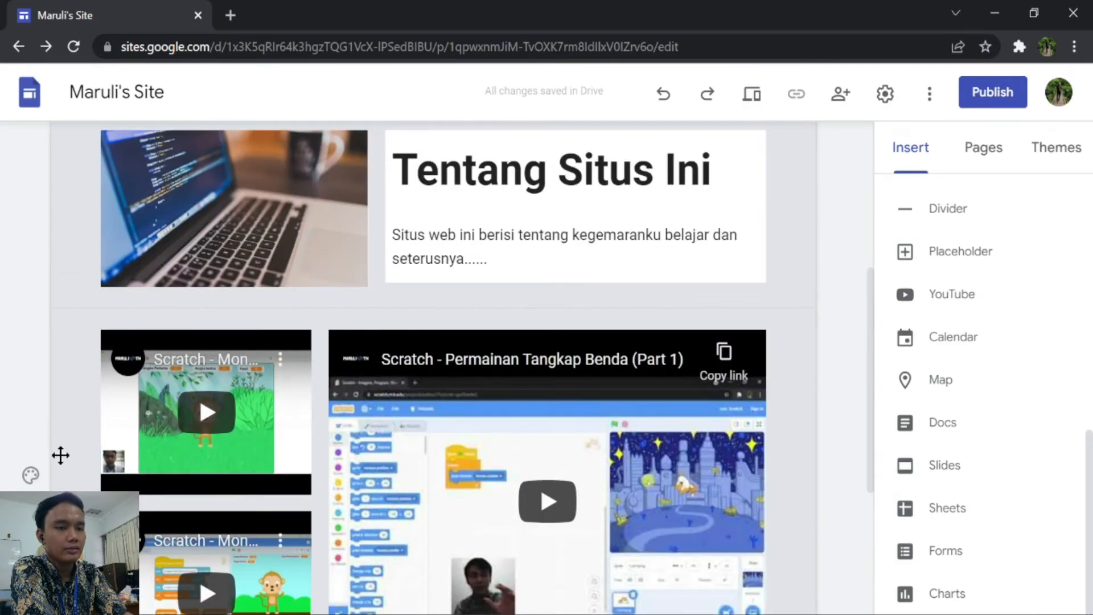
pyautogui.scroll(5, 793, 393)
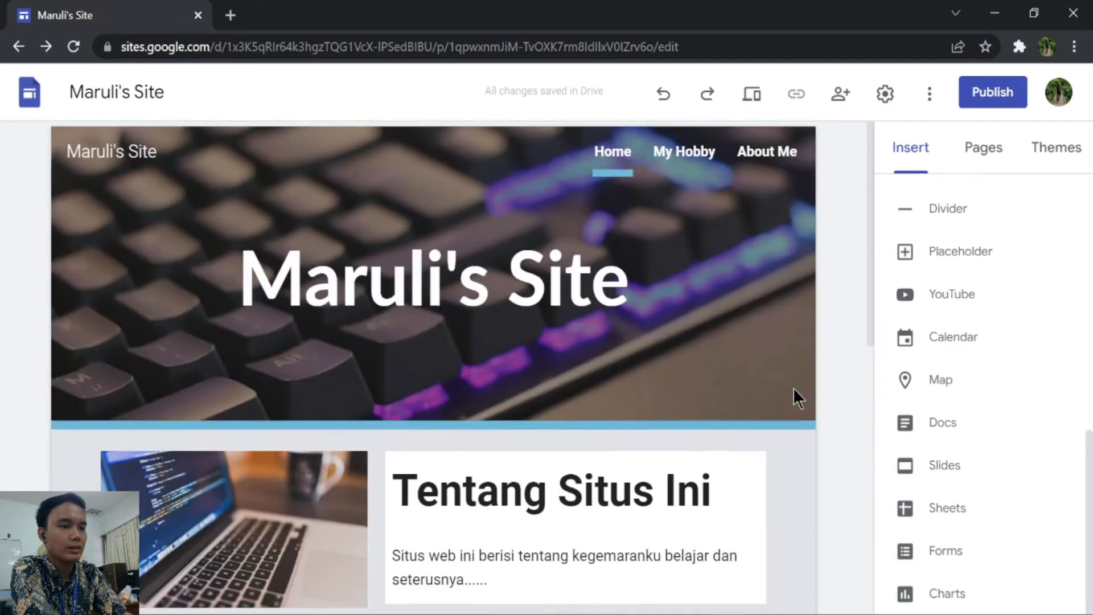
# Delete the column holding the two small YouTube videos from the Home page.
pyautogui.scroll(-4, 793, 393)
pyautogui.click(146, 419)
pyautogui.scroll(-5, 359, 419)
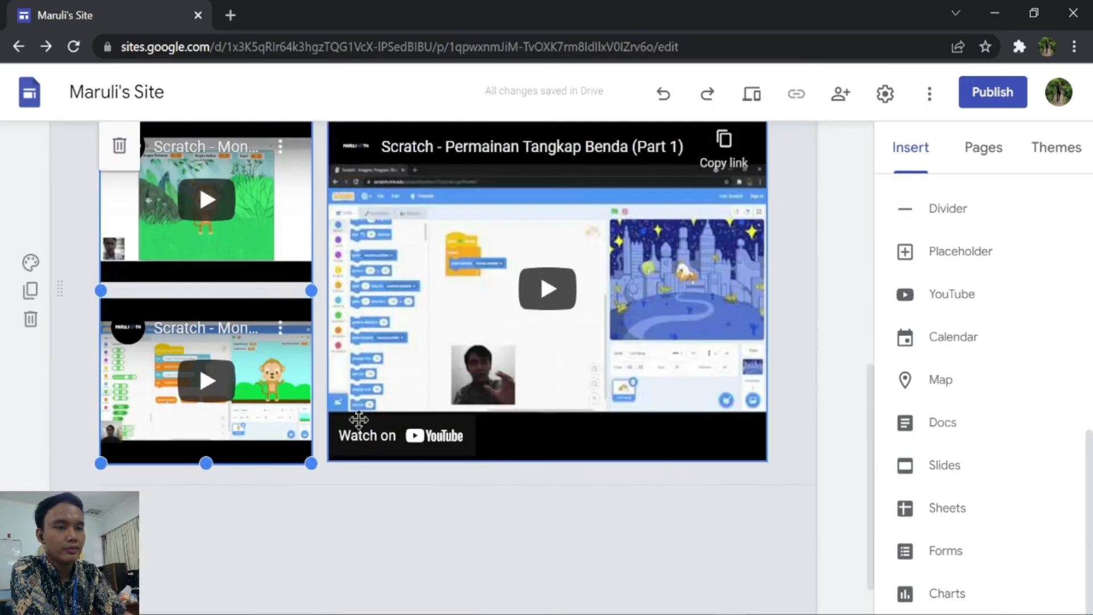
pyautogui.scroll(3, 137, 371)
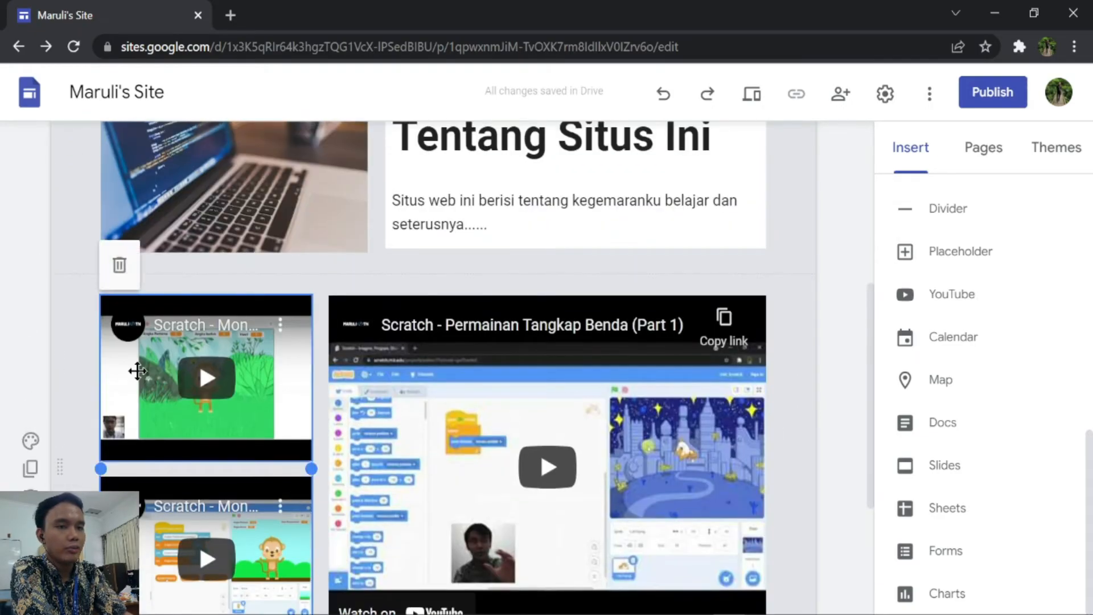
pyautogui.click(115, 263)
pyautogui.scroll(-3, 422, 420)
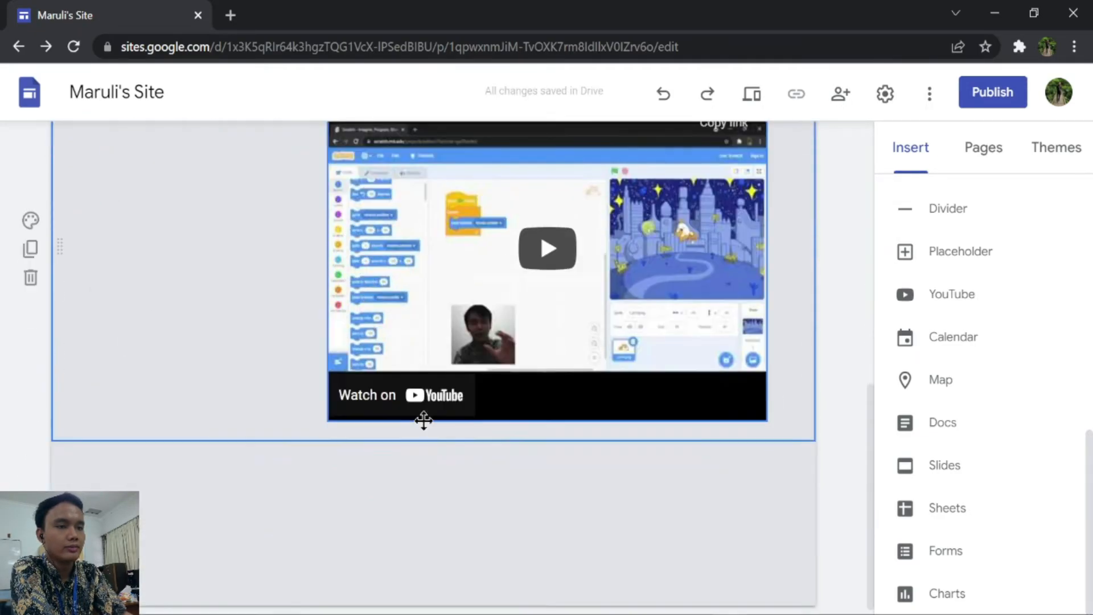
# Delete the large YouTube video "Scratch - Permainan Tangkap Benda (Part 1)" from the Home page.
pyautogui.scroll(5, 410, 392)
pyautogui.click(398, 365)
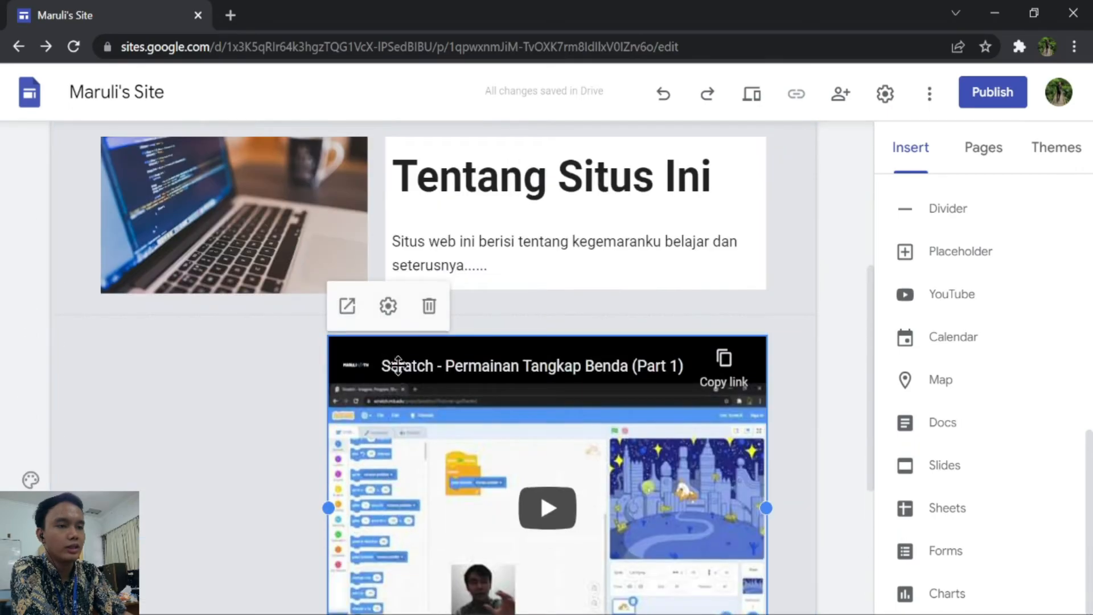
pyautogui.click(429, 306)
pyautogui.scroll(3, 473, 422)
pyautogui.scroll(2, 473, 422)
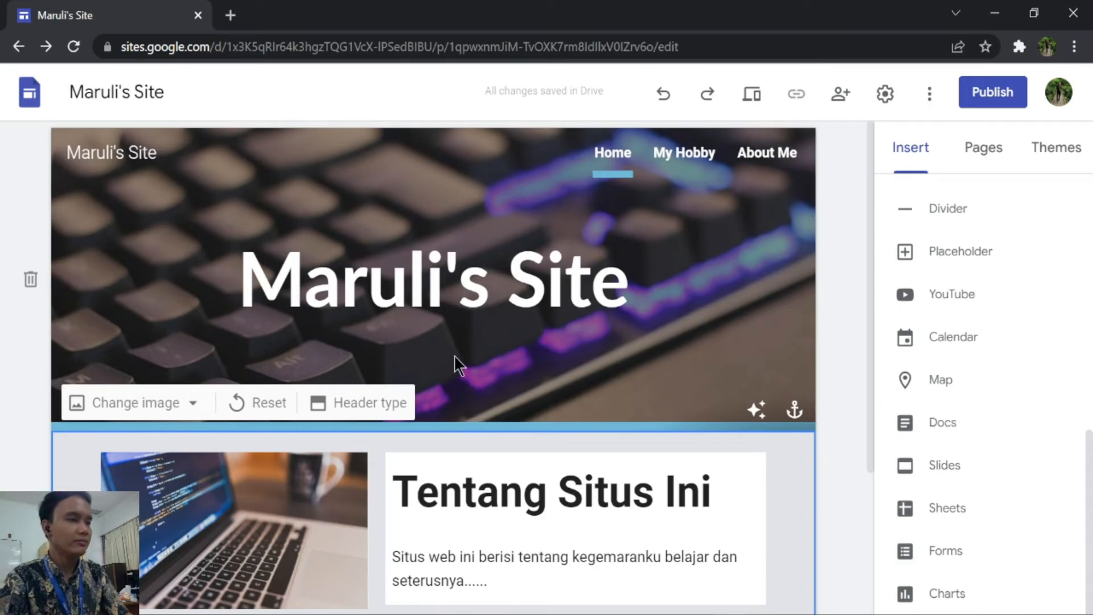
# View the My Hobby and About Me pages and return to the Home page.
pyautogui.scroll(10, 964, 227)
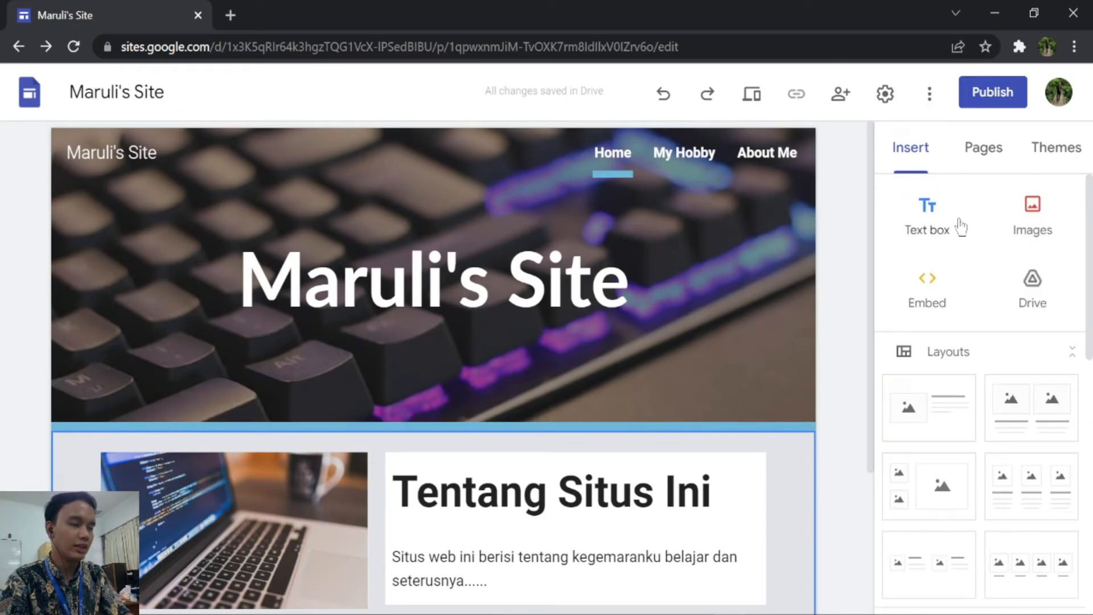
pyautogui.click(687, 159)
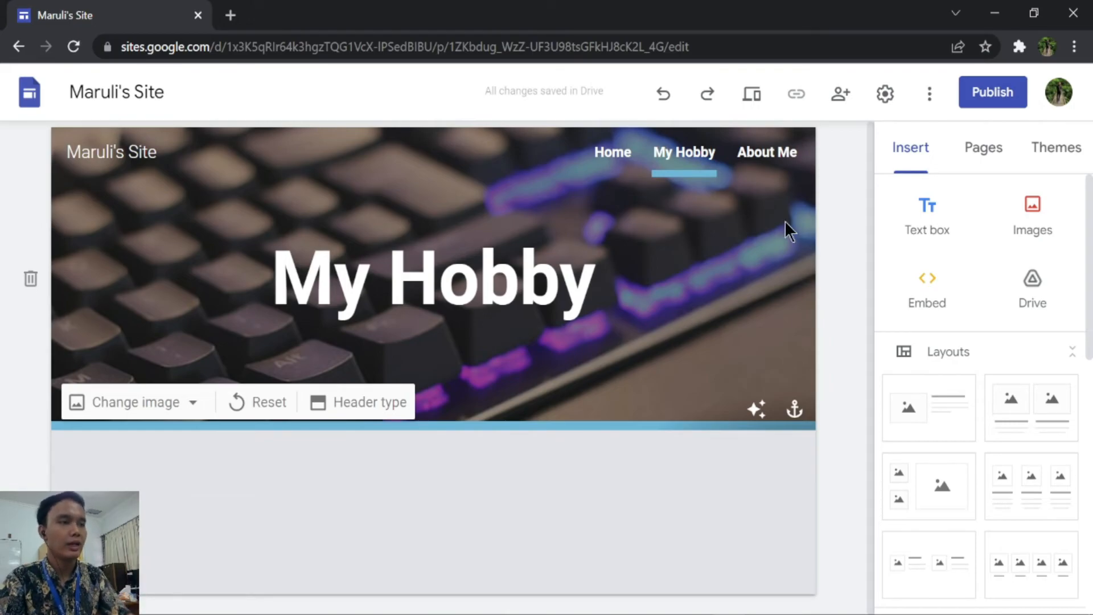
pyautogui.click(613, 153)
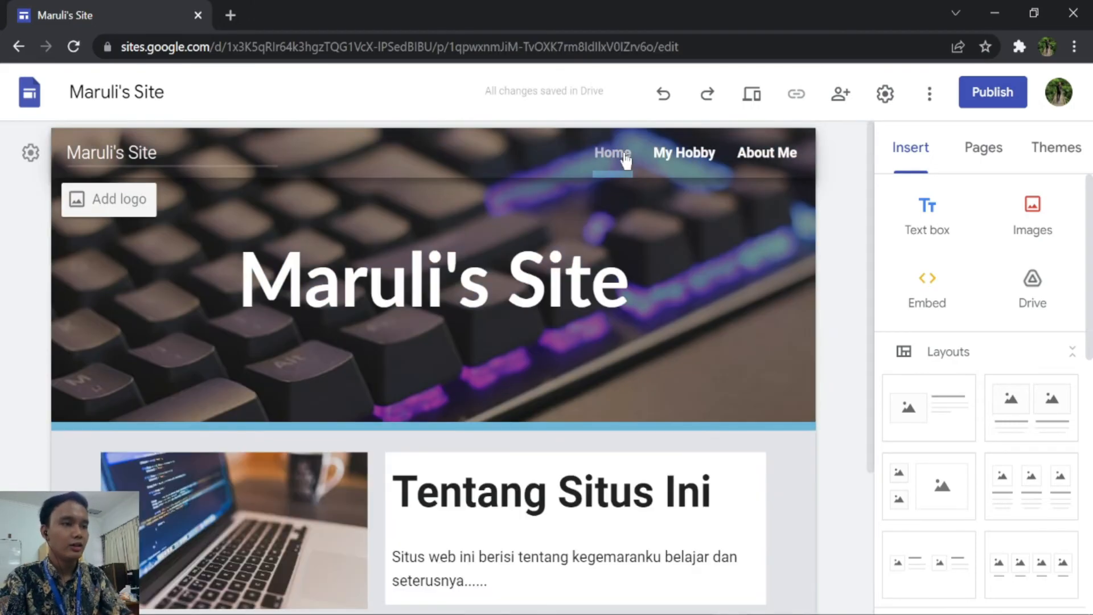
pyautogui.click(710, 161)
pyautogui.click(768, 168)
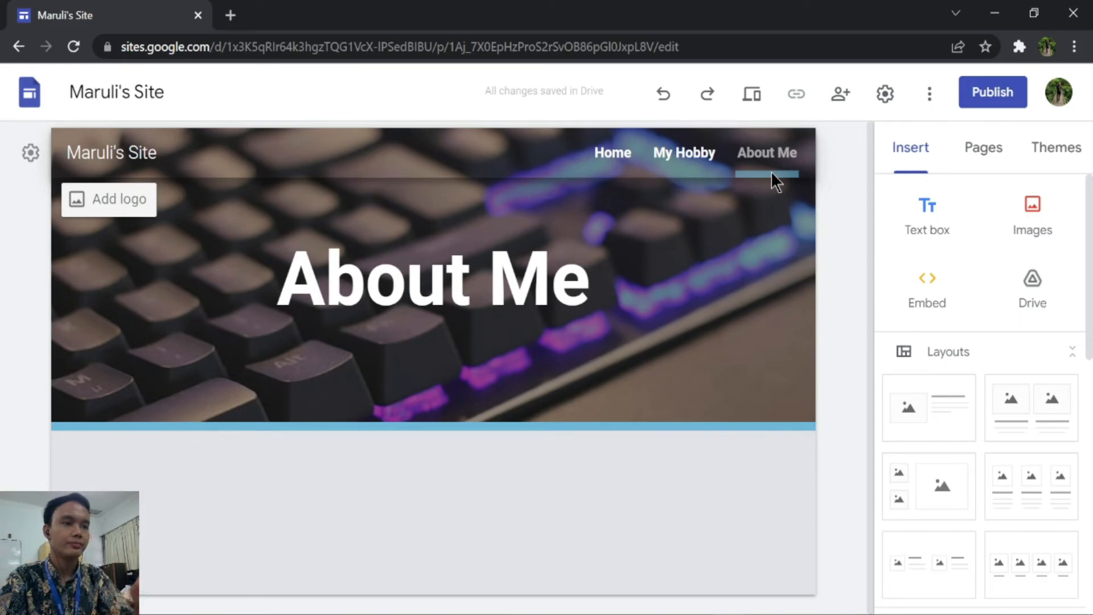
pyautogui.click(609, 159)
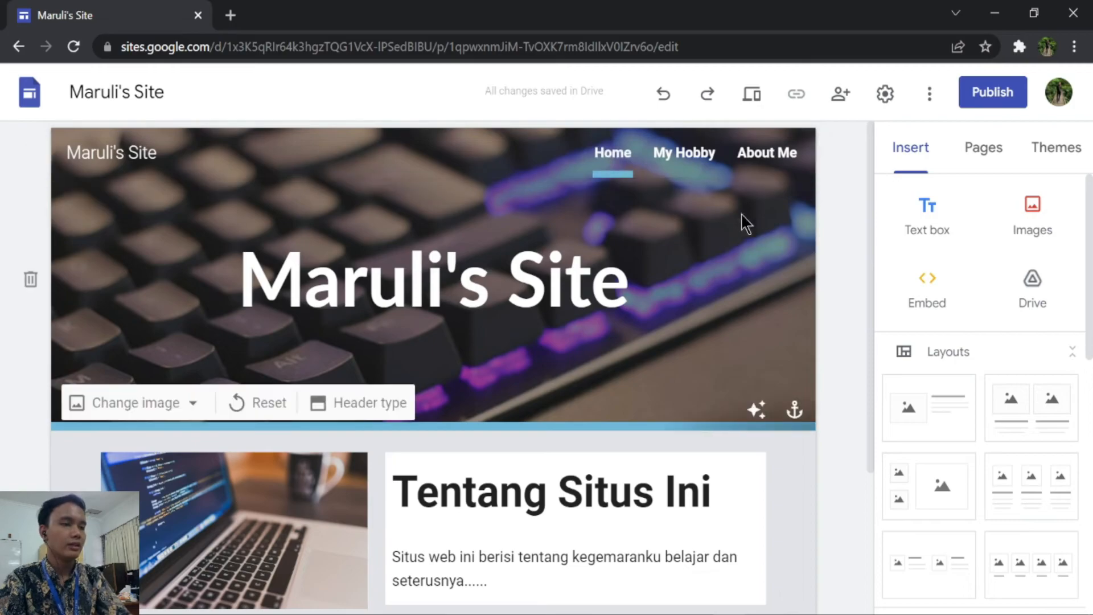
# Add a footer with a credit line giving the author's name followed by "Kelas 6A - 2022 | SDK BPK PENABUR Cimahi".
pyautogui.scroll(-3, 756, 220)
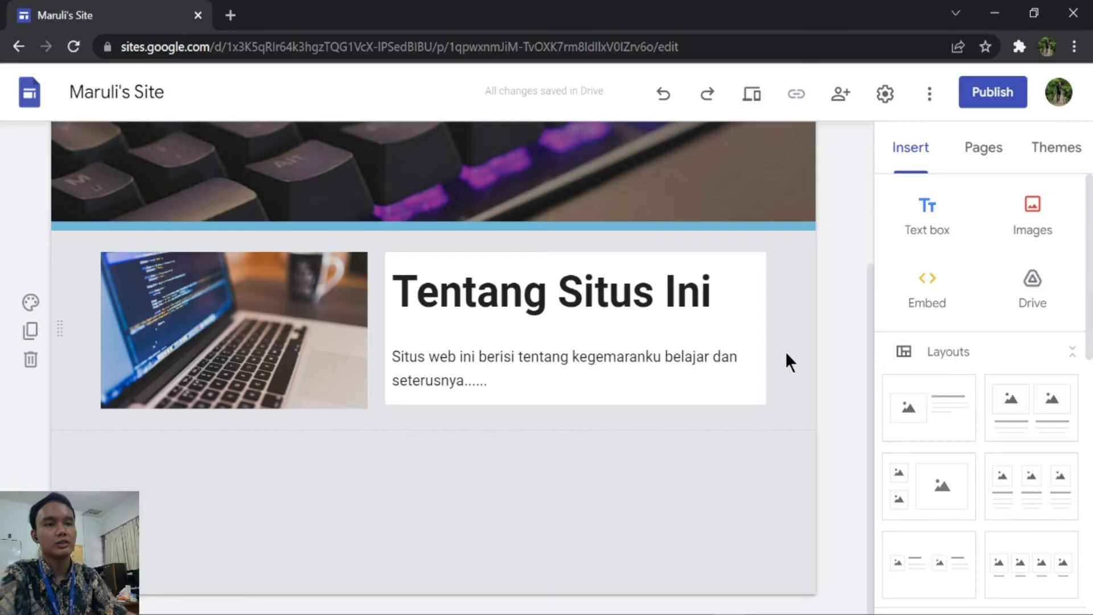
pyautogui.scroll(4, 785, 351)
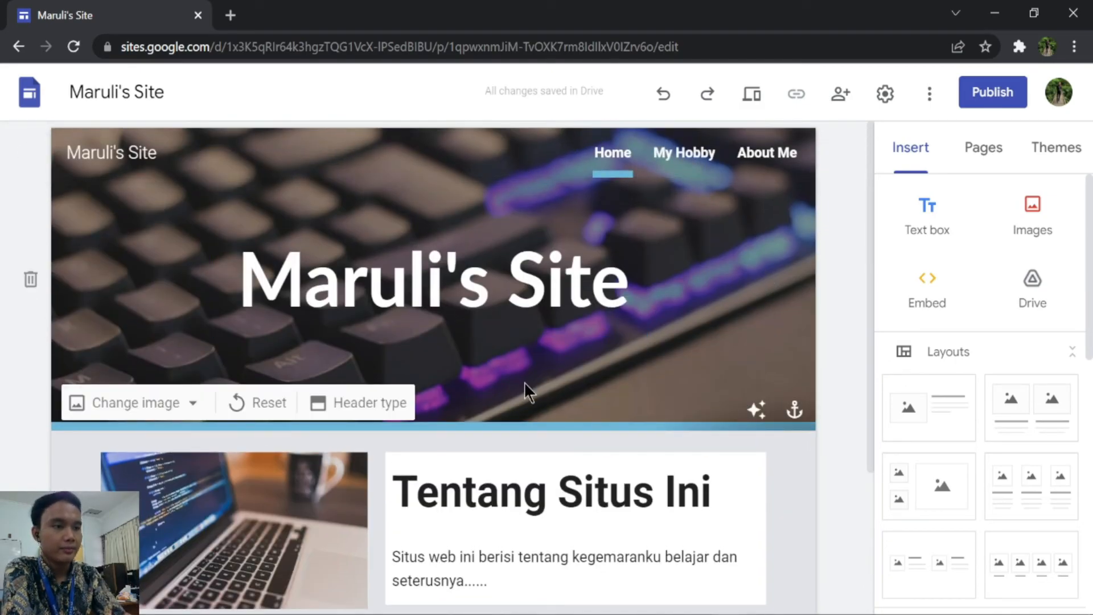
pyautogui.scroll(-3, 512, 393)
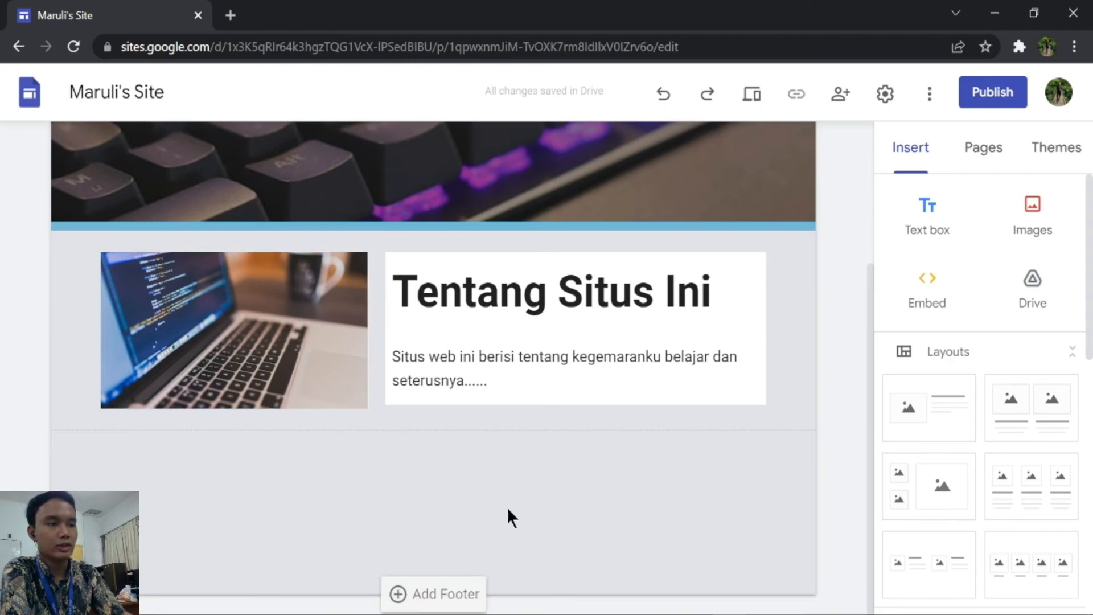
pyautogui.scroll(3, 705, 193)
pyautogui.scroll(-3, 704, 190)
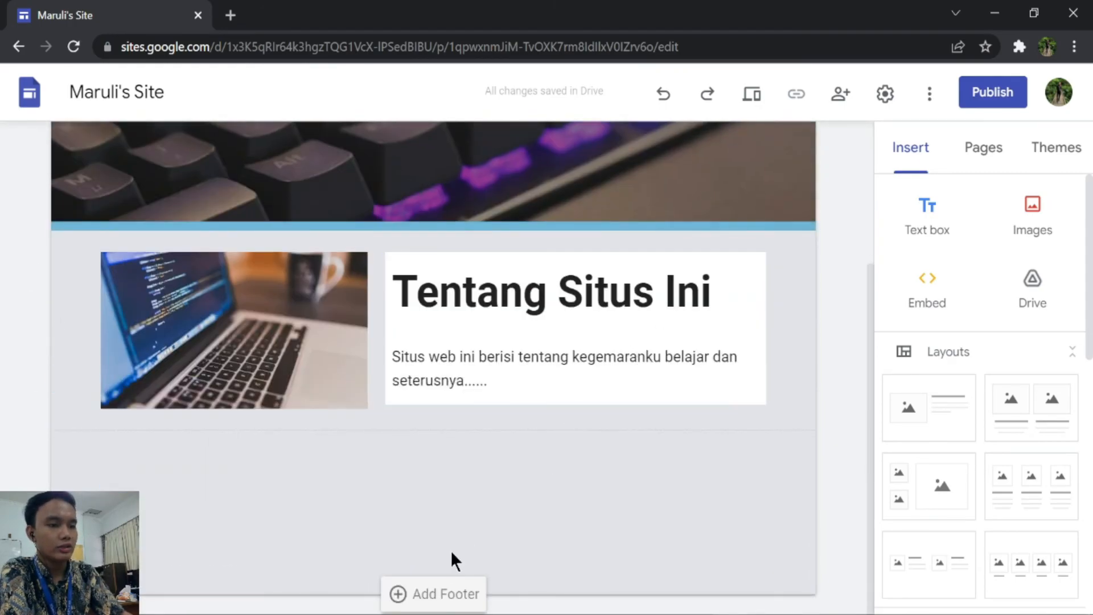
pyautogui.moveTo(441, 583)
pyautogui.click(417, 598)
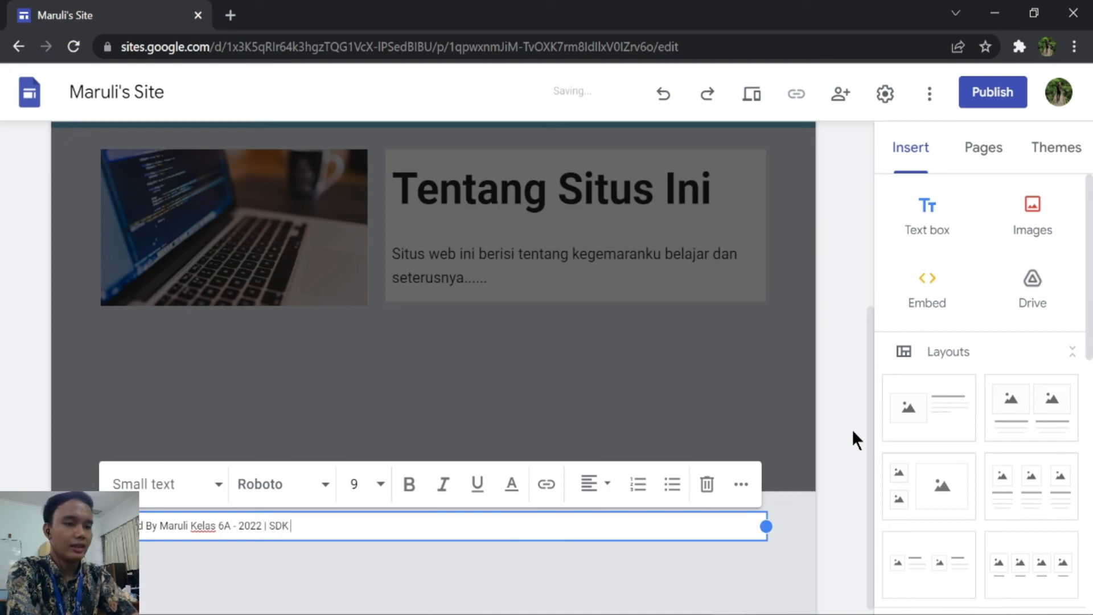
pyautogui.write('| SDK BPK PEN')
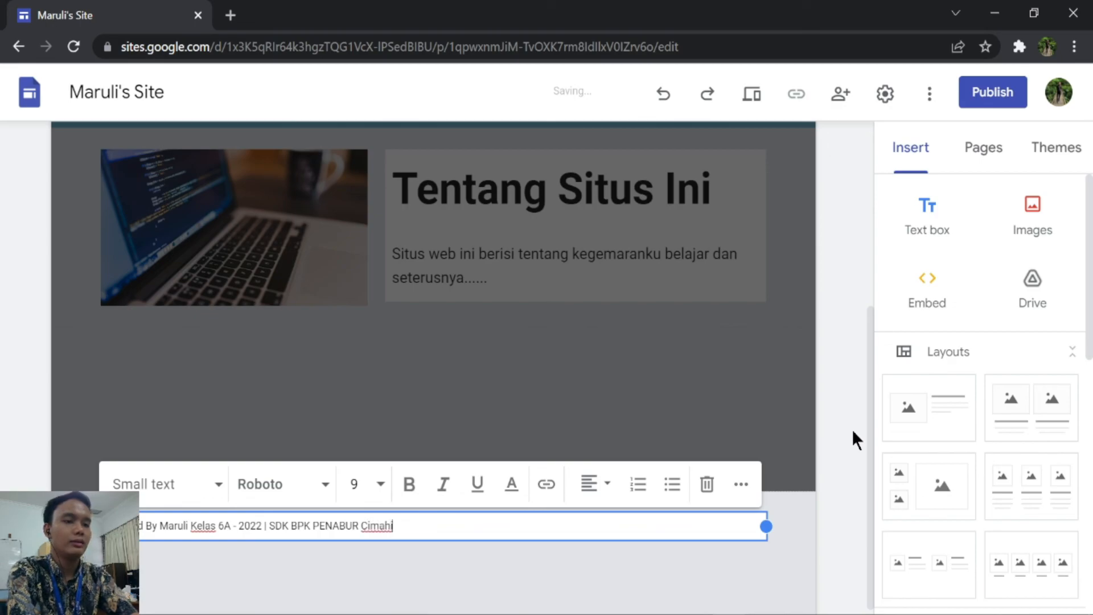
pyautogui.write('ABUR Cimahi')
# Finish editing the footer and return to the regular Home page content.
pyautogui.click(852, 429)
pyautogui.scroll(5, 359, 535)
pyautogui.scroll(-5, 358, 541)
pyautogui.scroll(5, 843, 171)
pyautogui.click(980, 147)
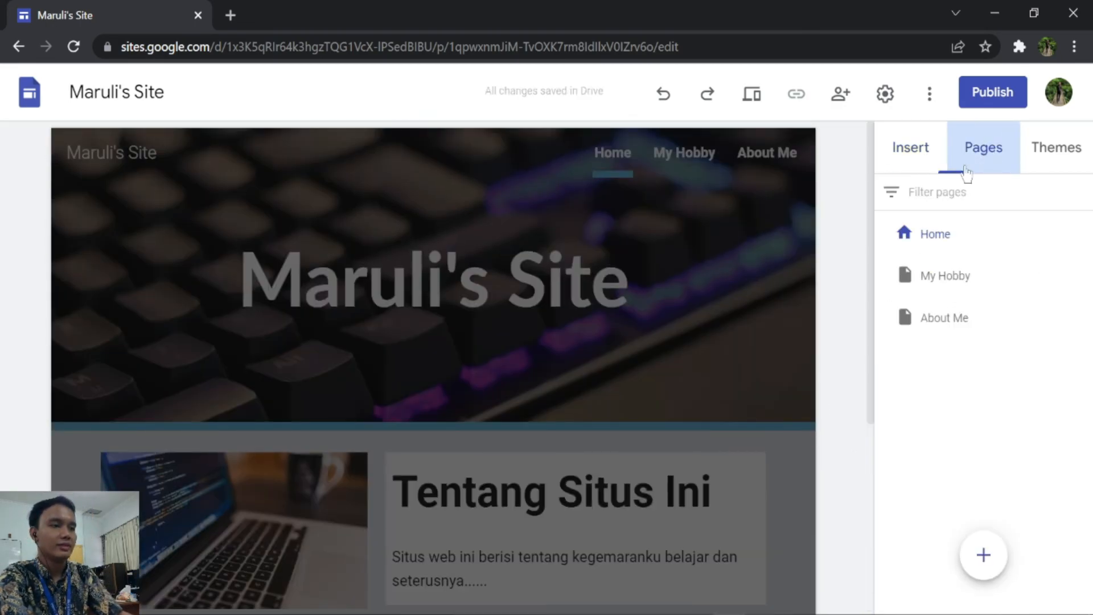
pyautogui.scroll(-2, 832, 278)
pyautogui.scroll(-2, 831, 278)
pyautogui.click(450, 516)
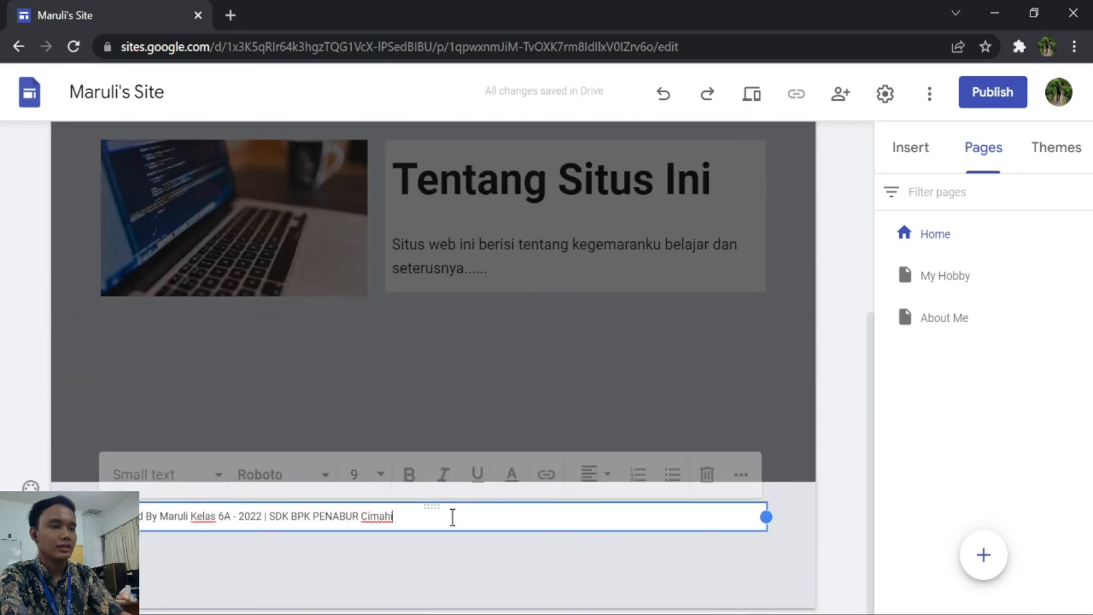
pyautogui.doubleClick(797, 395)
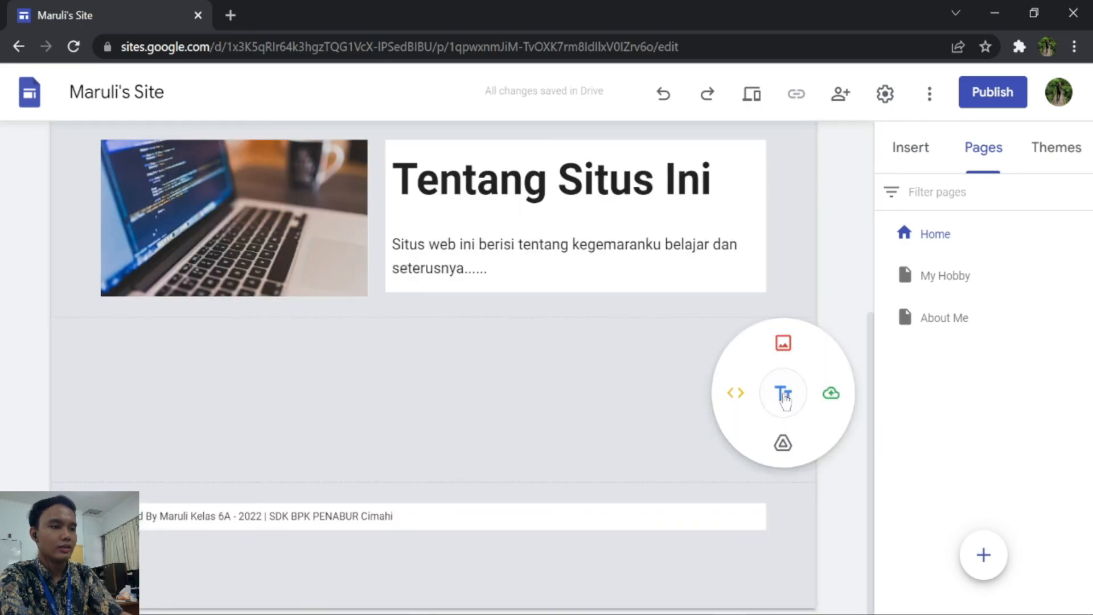
pyautogui.scroll(5, 835, 292)
# Check the footer on the My Hobby and About Me pages and return to Home.
pyautogui.click(934, 157)
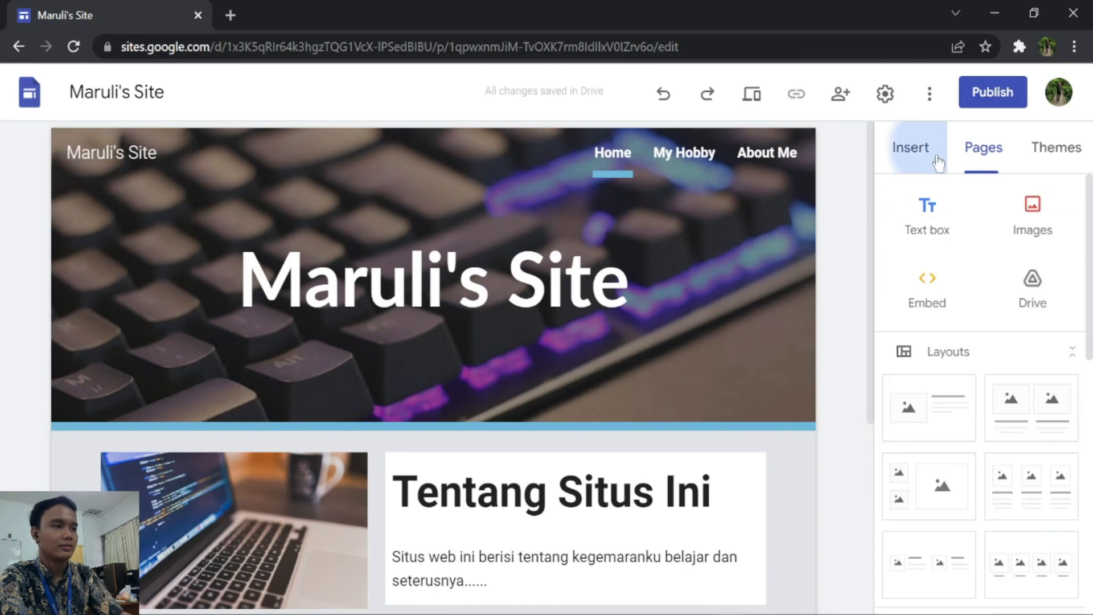
pyautogui.click(698, 163)
pyautogui.scroll(-2, 683, 355)
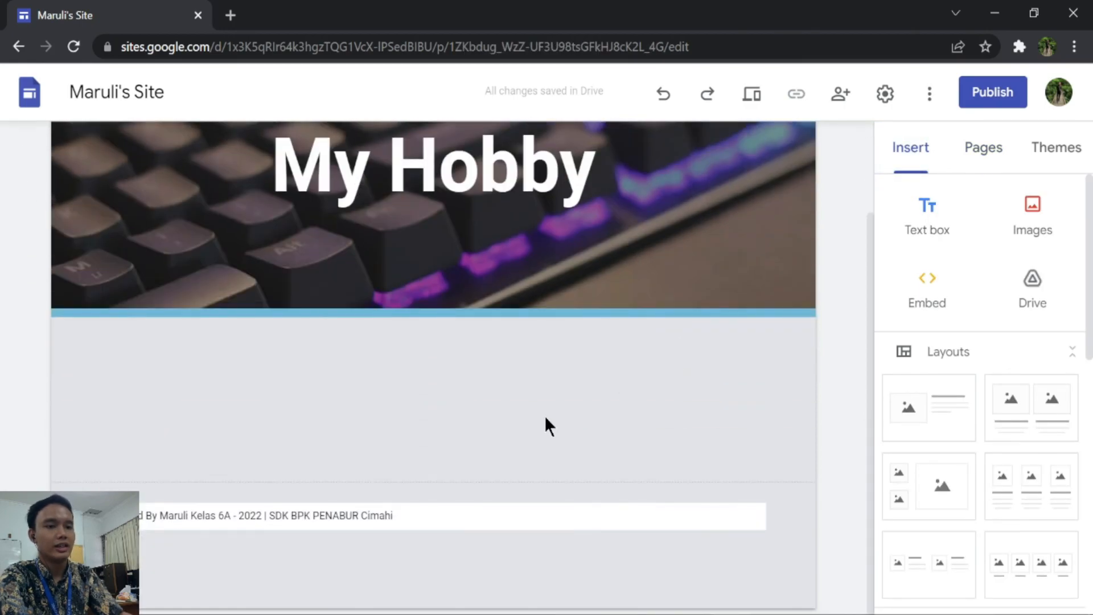
pyautogui.scroll(2, 569, 388)
pyautogui.click(766, 151)
pyautogui.scroll(-2, 626, 370)
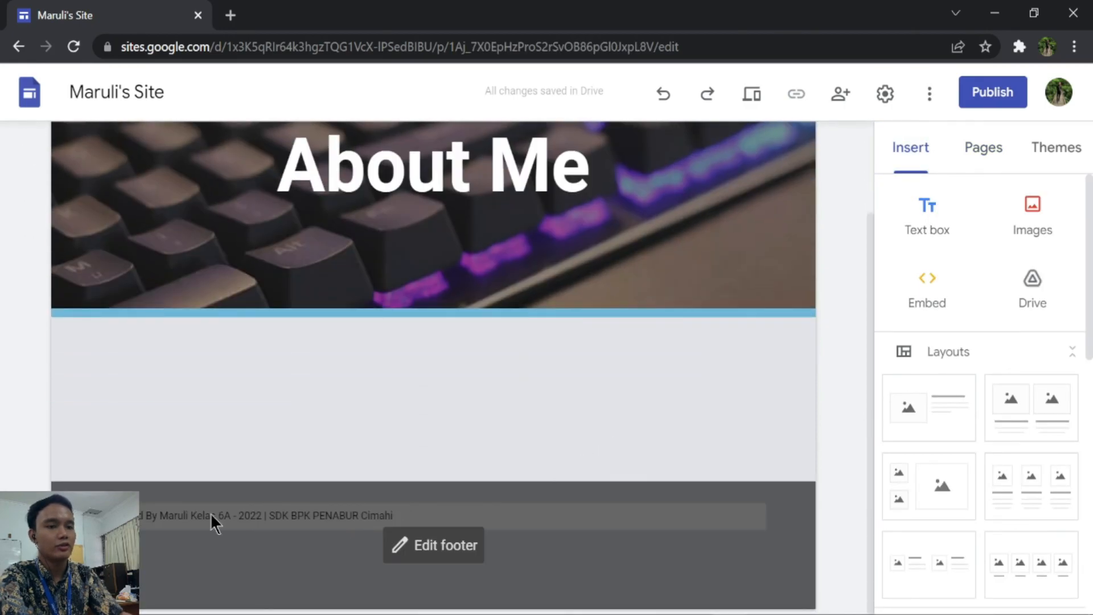
pyautogui.scroll(2, 837, 282)
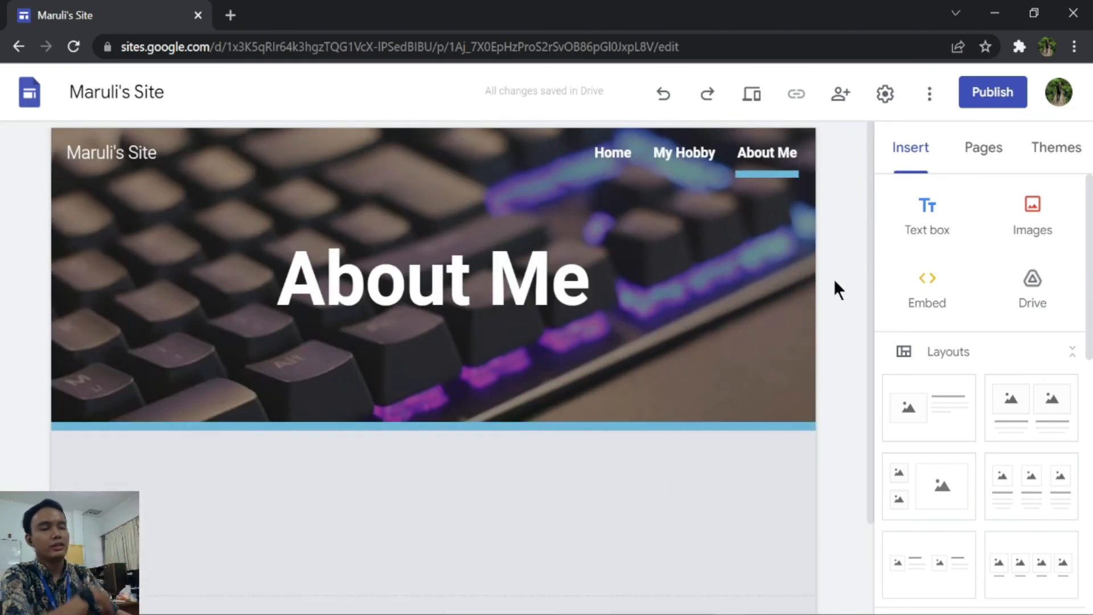
pyautogui.click(620, 162)
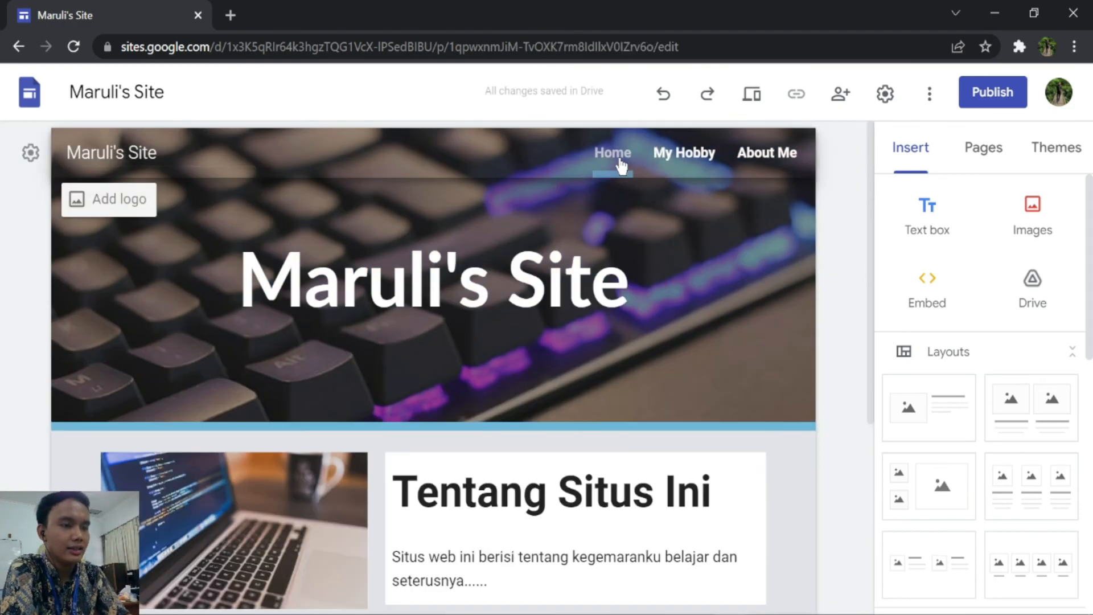